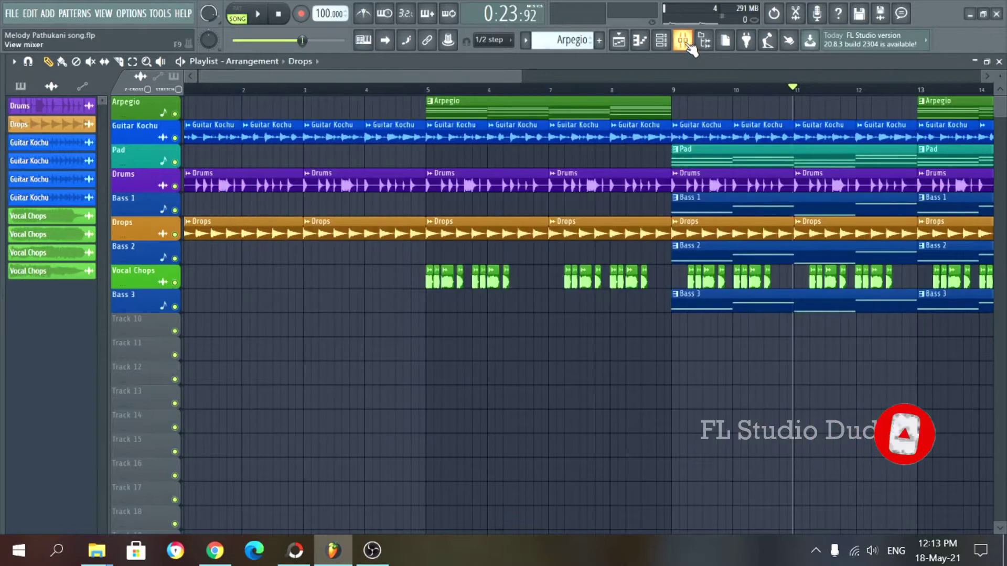
Step: Show the mixer and place its window over the playlist tracks
click(689, 45)
click(689, 45)
click(689, 45)
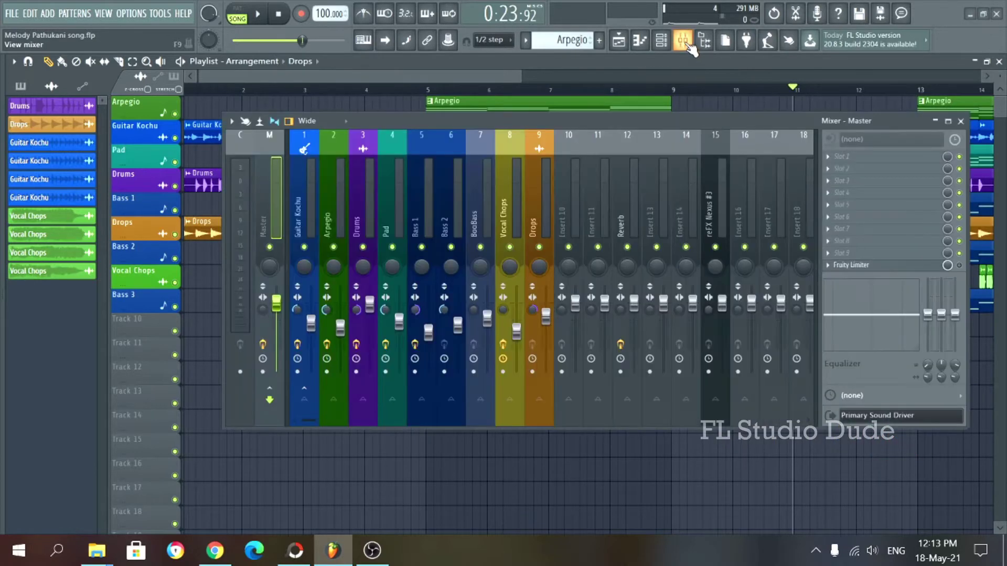
click(690, 45)
click(691, 45)
drag(623, 121, 632, 135)
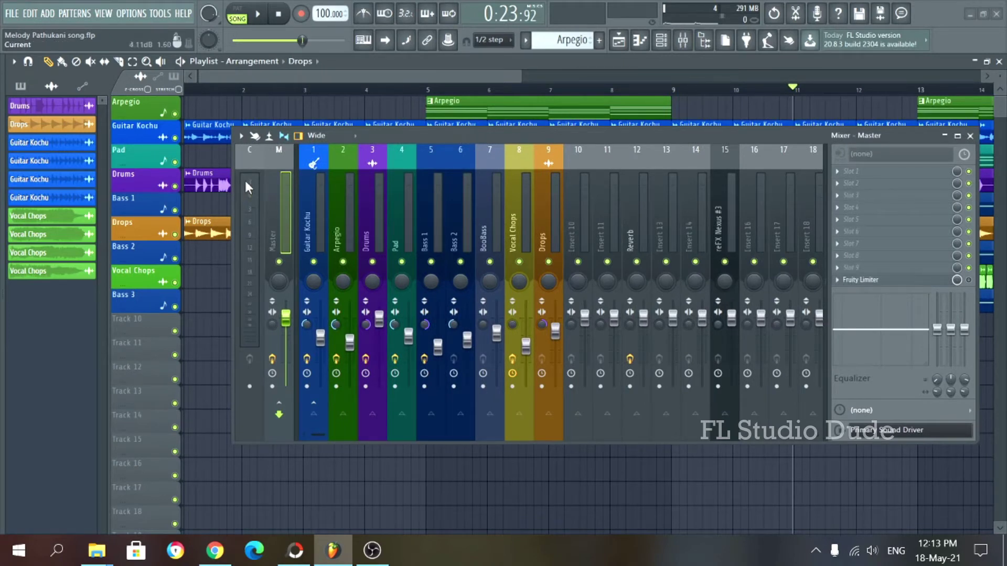
Step: View the effect slots of the Current and Master mixer tracks, ending with the Guitar Kochu track selected
click(250, 164)
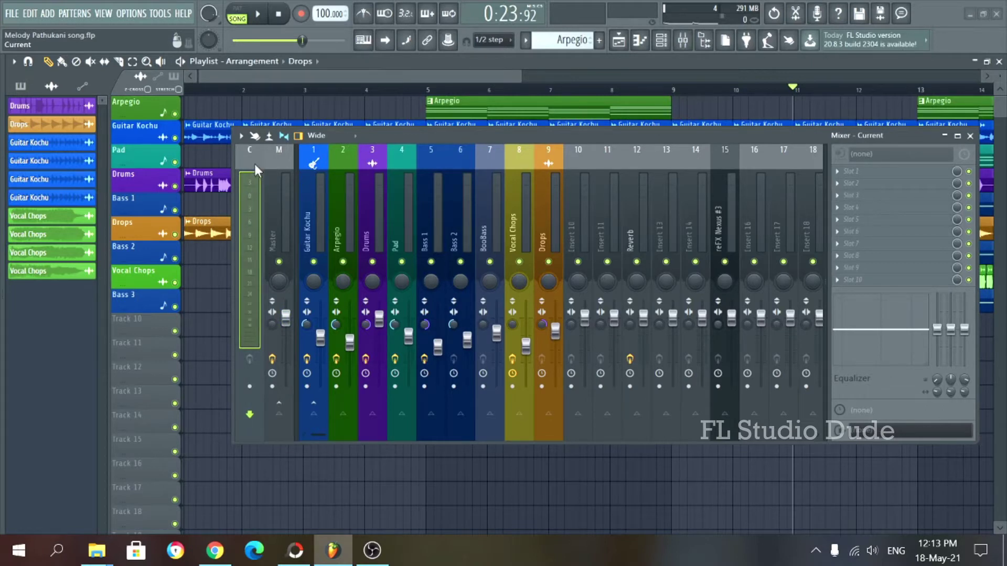
click(283, 161)
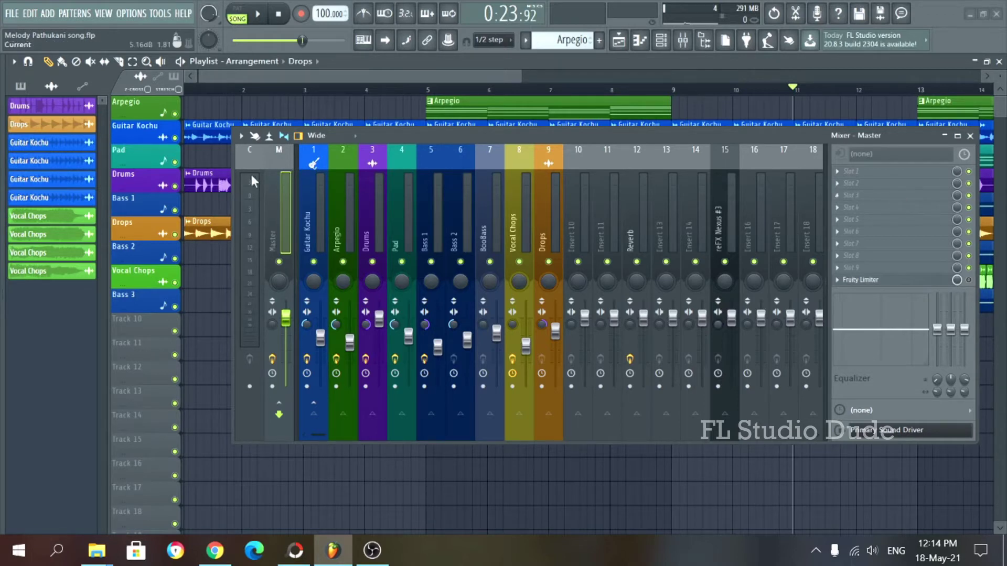
click(314, 164)
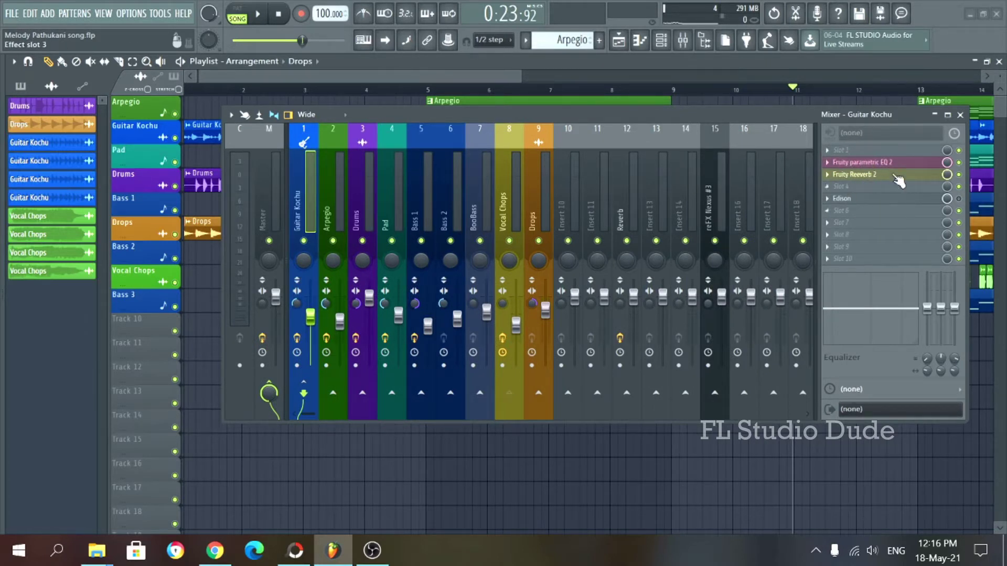
Step: Place the mixer's track inspector on the left side and reposition the mixer window over the playlist
click(231, 114)
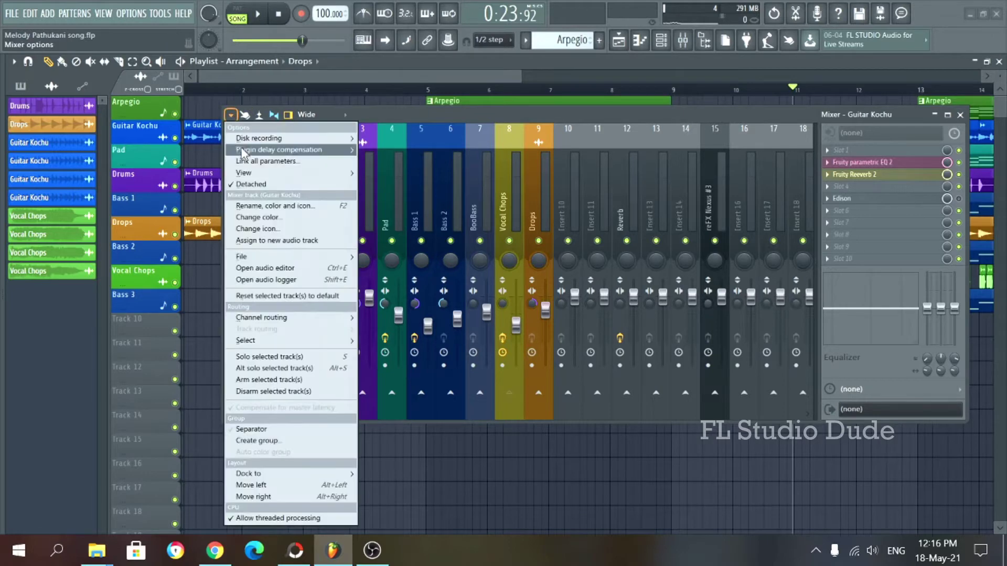
mouse_move(339, 174)
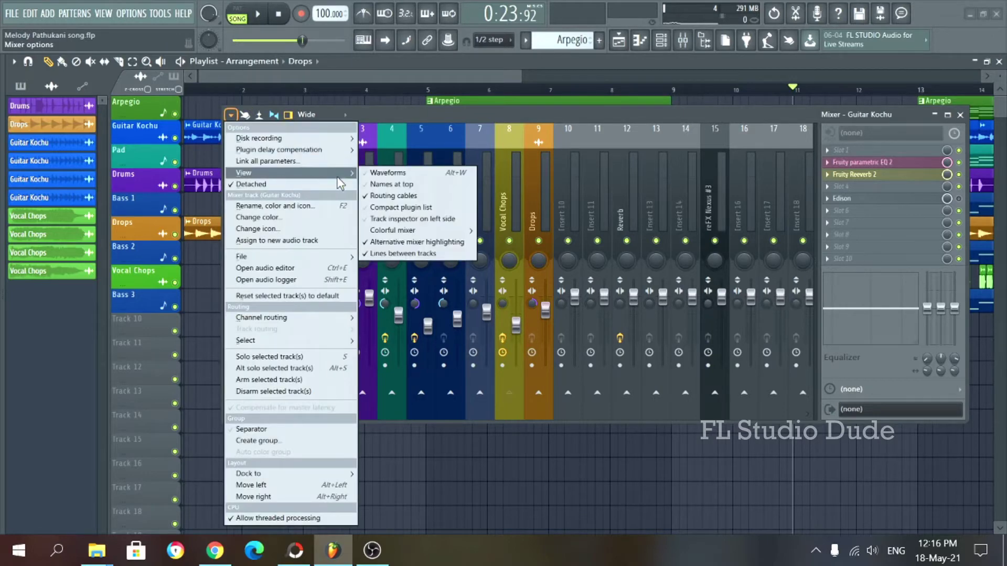
click(400, 222)
drag(327, 122, 312, 140)
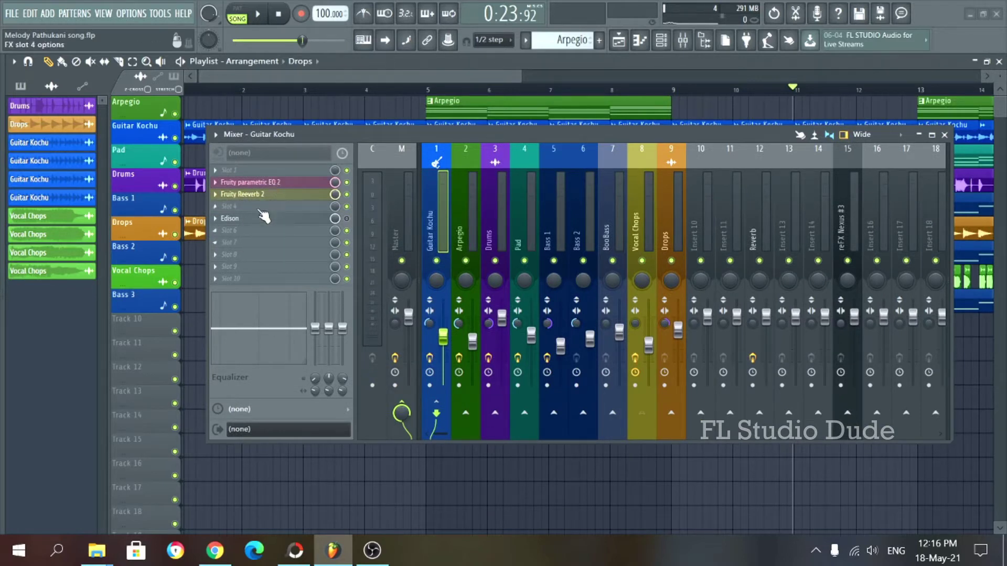
drag(318, 135, 315, 140)
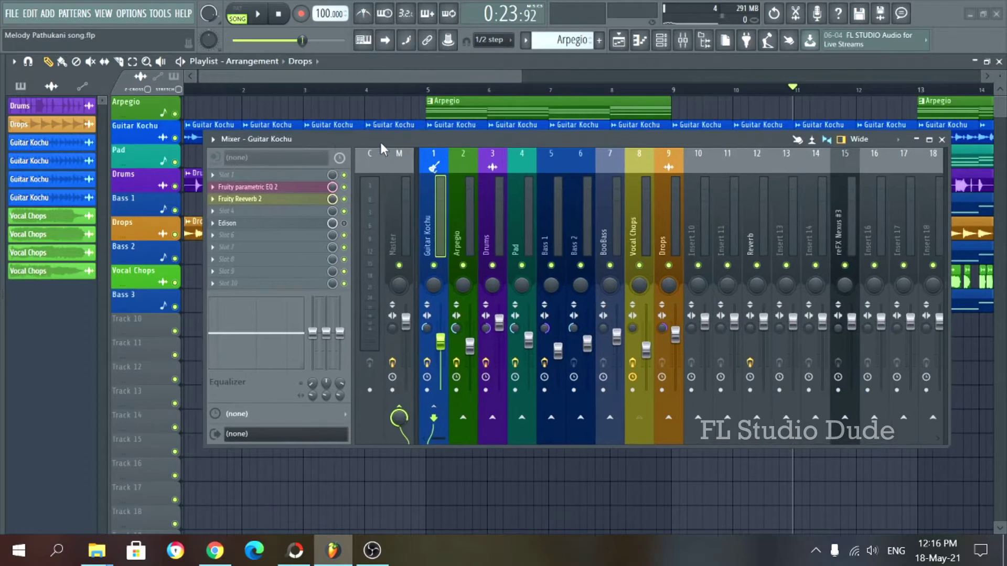
drag(413, 147, 418, 141)
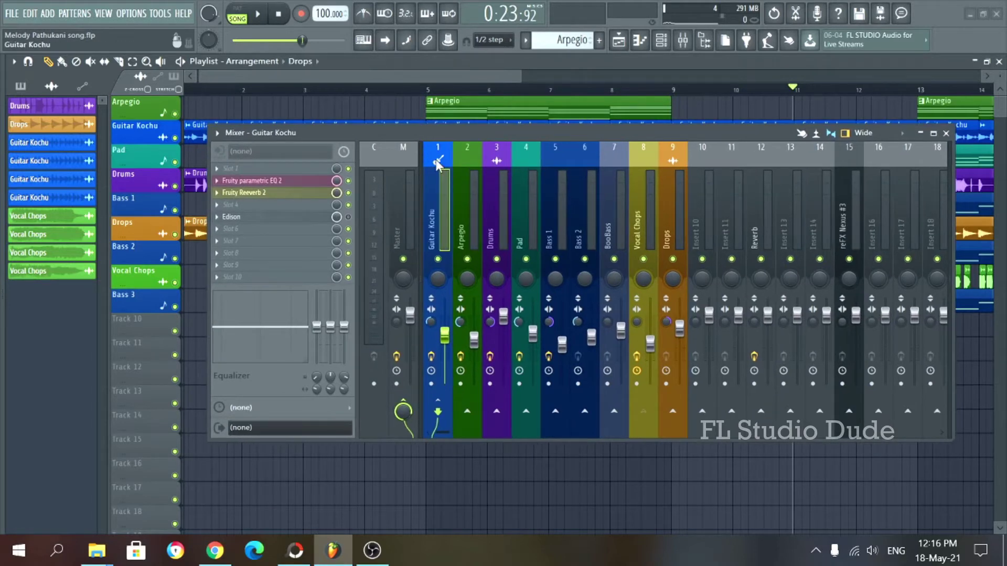
Step: Solo the Guitar Kochu mixer track and play the song to hear it with its effects
ctrl+click(438, 260)
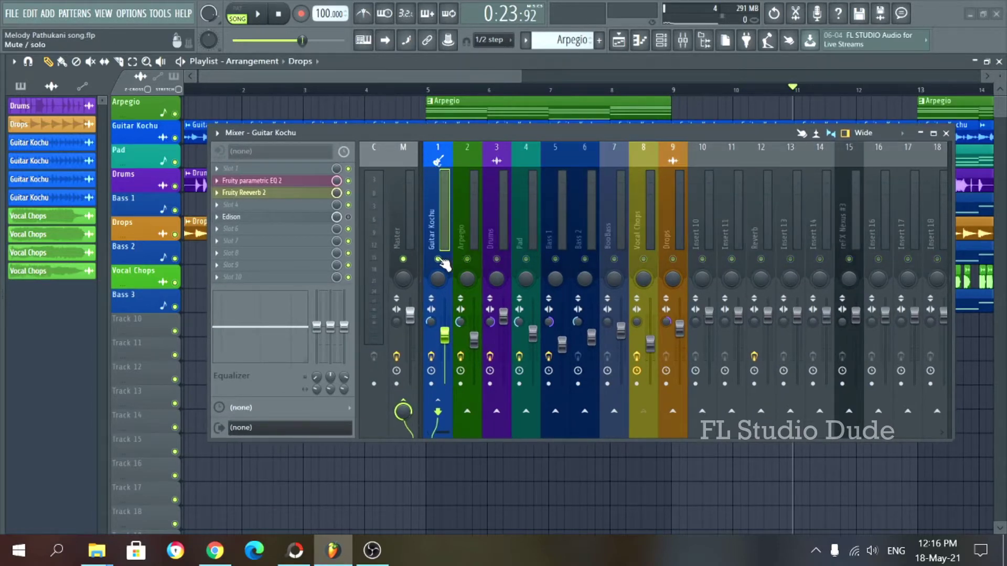
key(space)
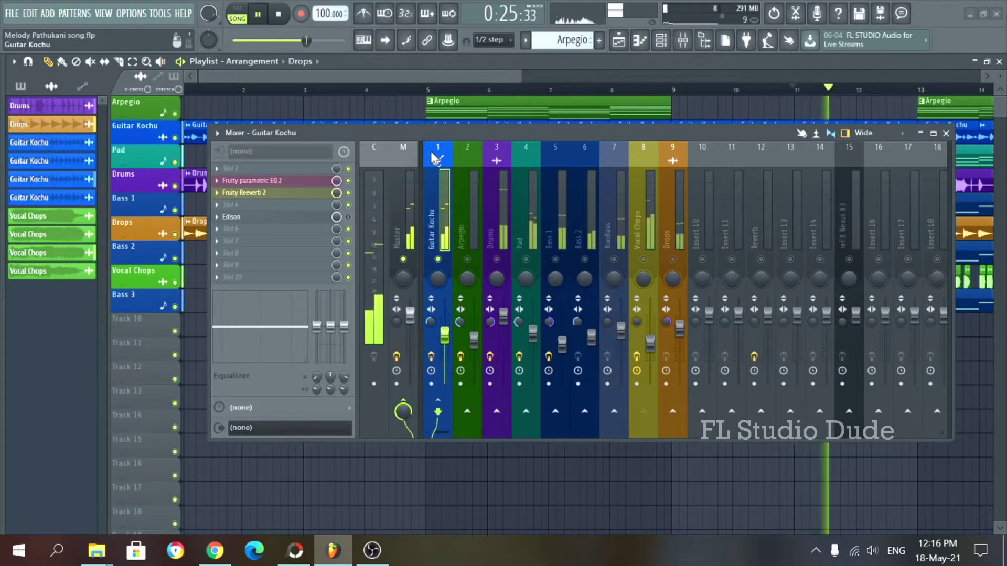
key(space)
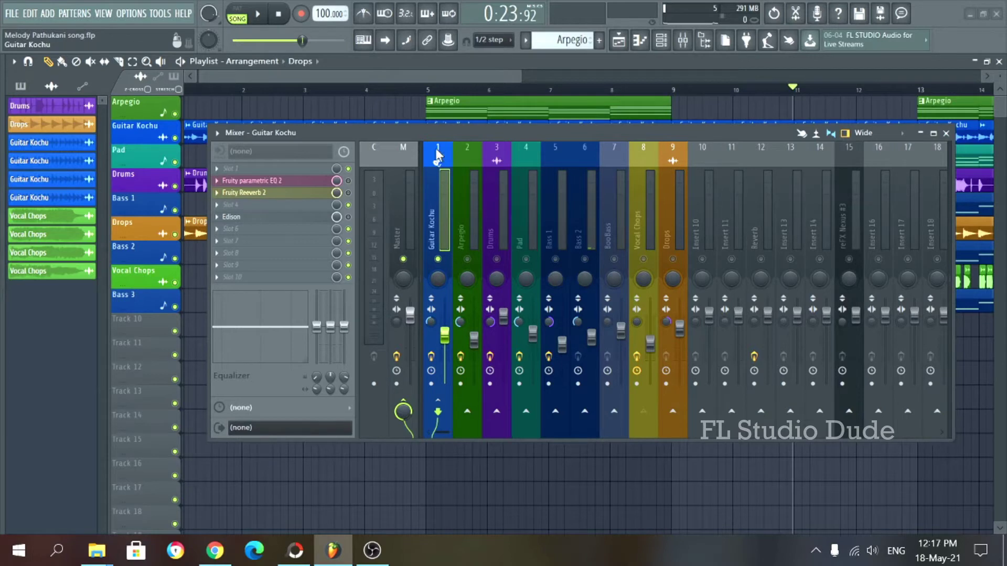
Step: Play the soloed Guitar Kochu track with Fruity parametric EQ 2 and Fruity Reeverb 2 disabled
drag(437, 135, 426, 121)
key(space)
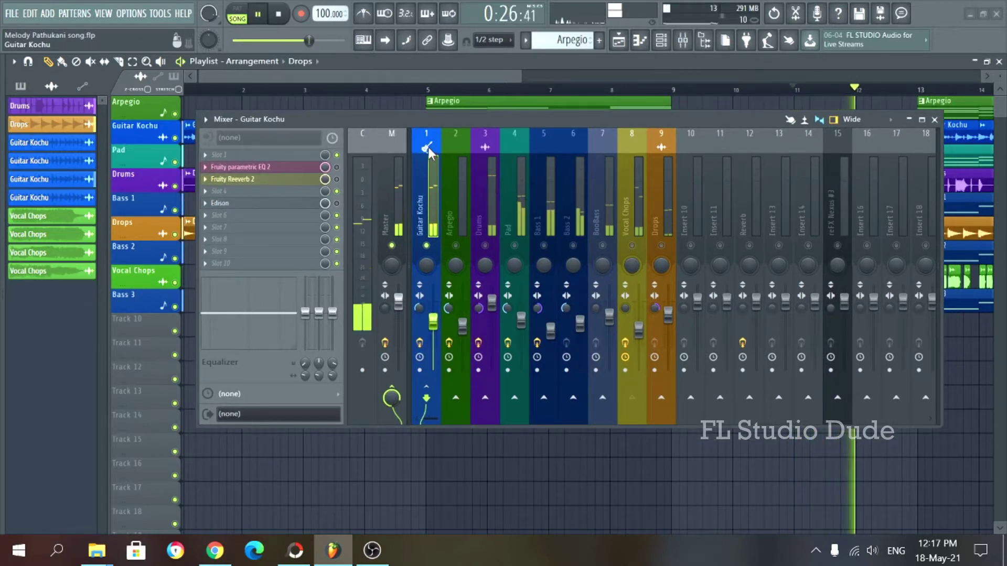
key(space)
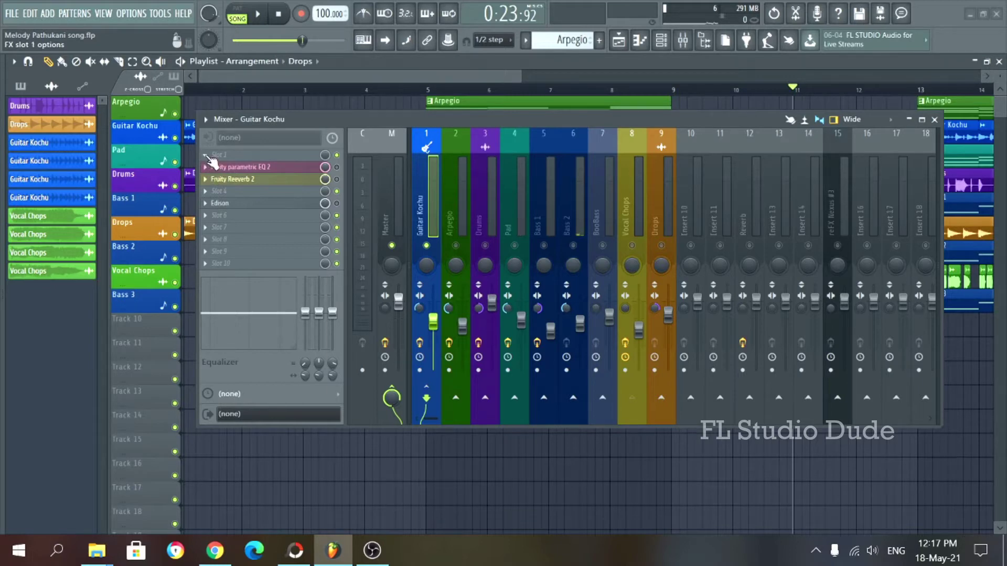
Step: Load Fruity Parametric EQ 2 into effect slot 1 of the Guitar Kochu track and close its editor
click(211, 161)
mouse_move(221, 168)
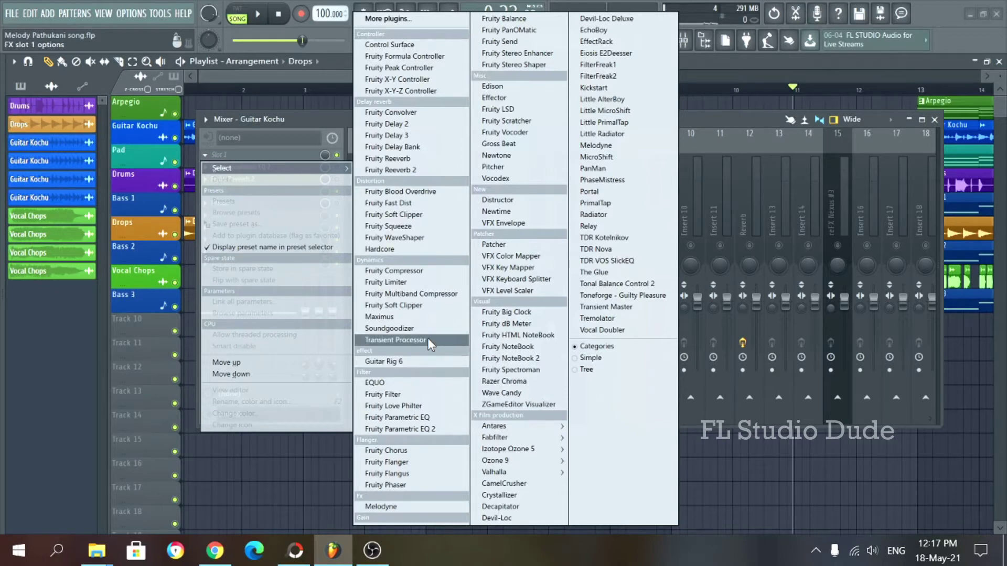
click(417, 429)
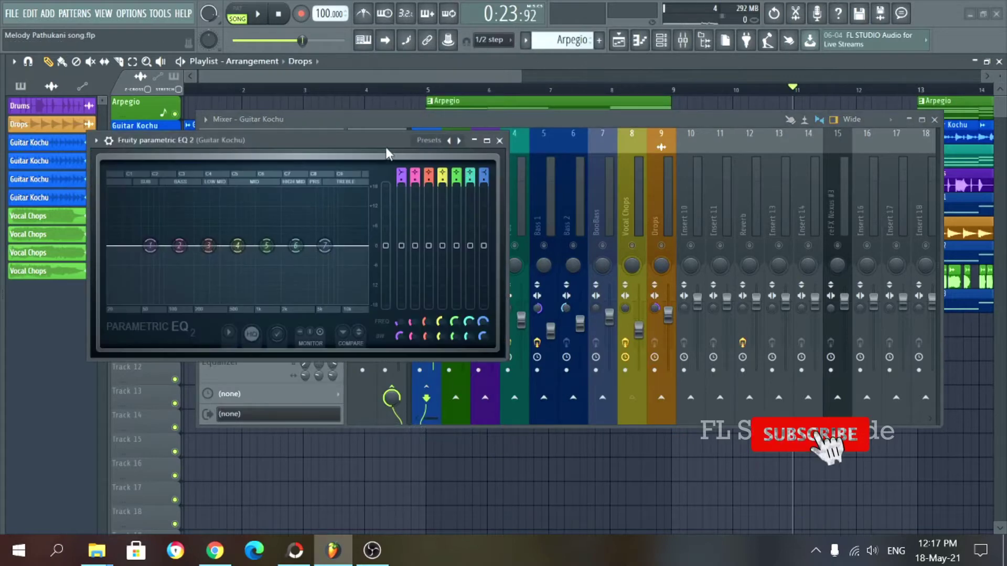
click(541, 165)
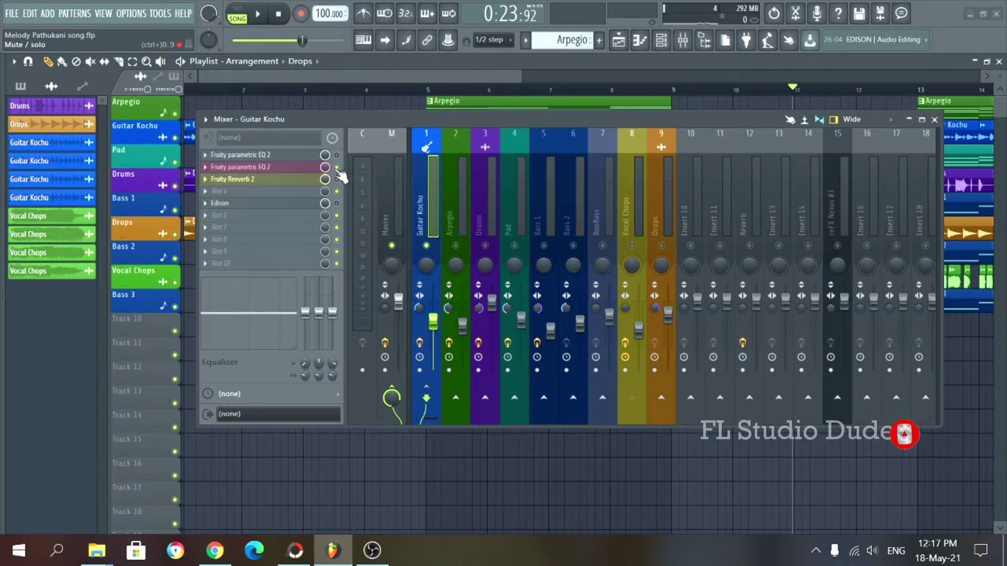
Step: Return playback to the song start and play the soloed guitar with its EQ and reverb bypassed
click(282, 14)
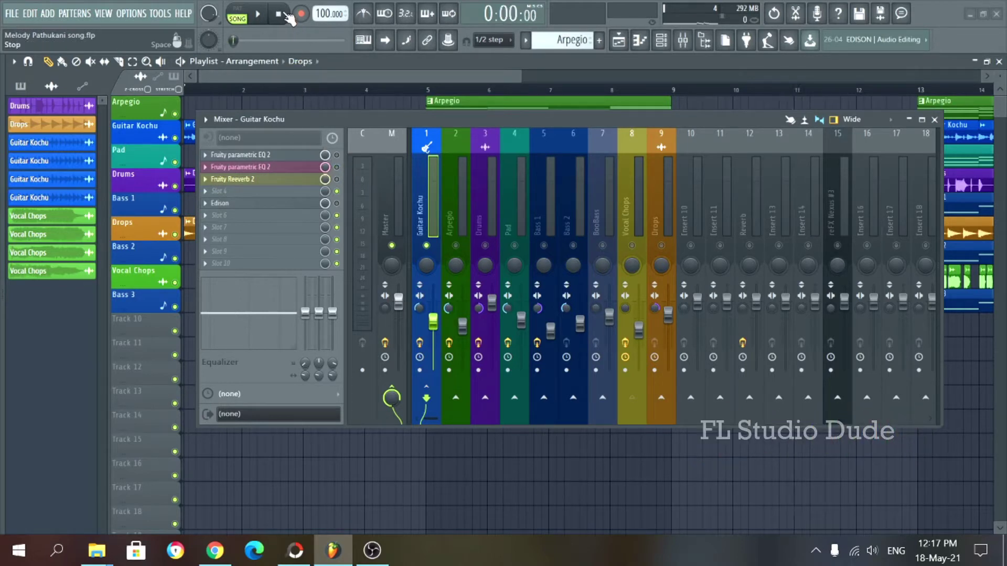
key(space)
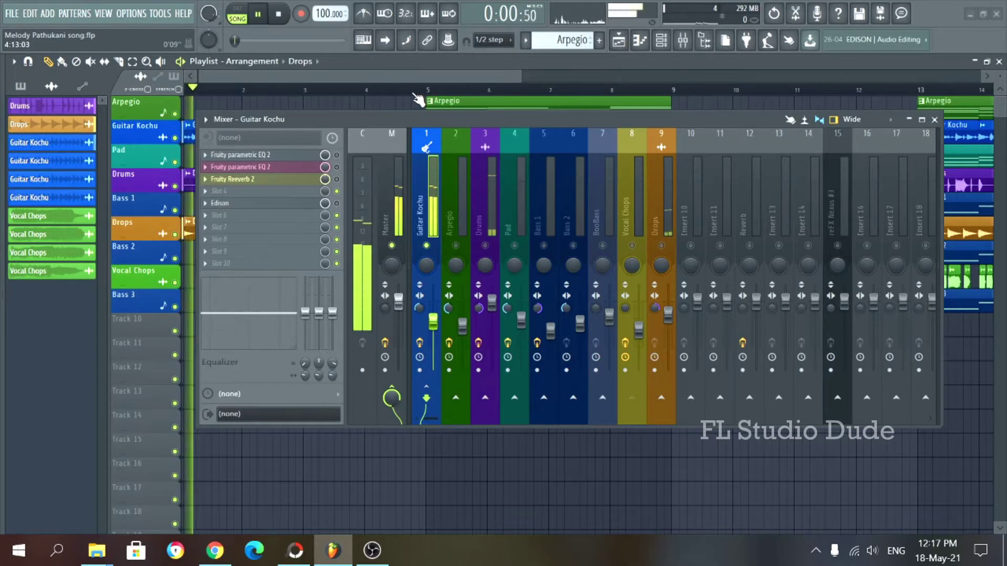
key(space)
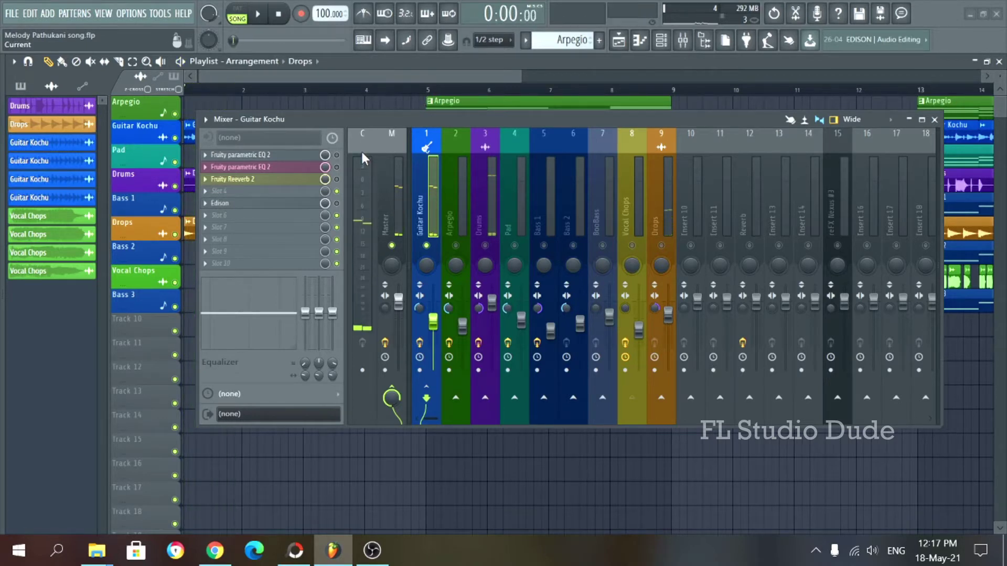
Step: Check the slot 2 Fruity parametric EQ 2 curve and enable that effect while the song plays
click(262, 168)
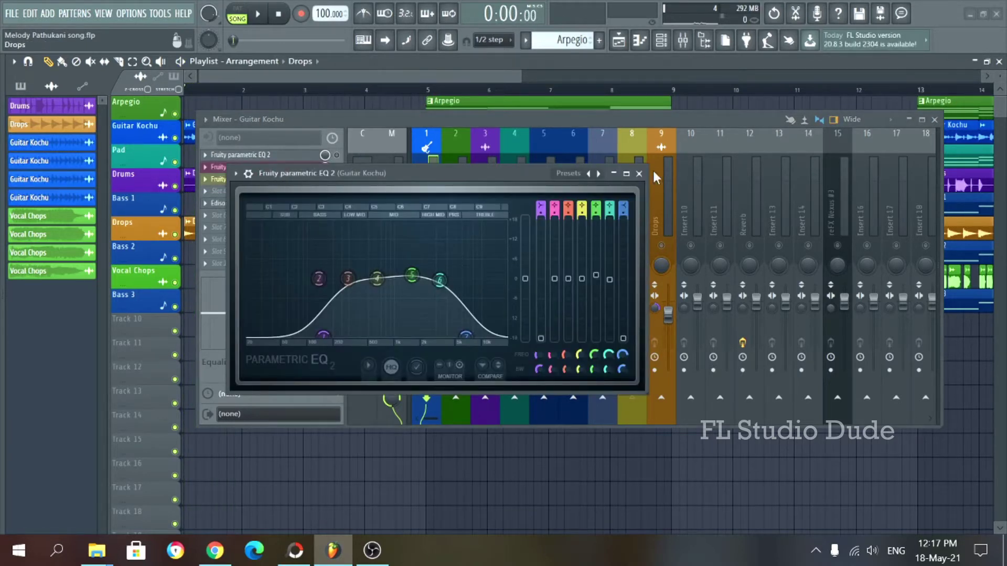
click(639, 174)
key(space)
click(337, 166)
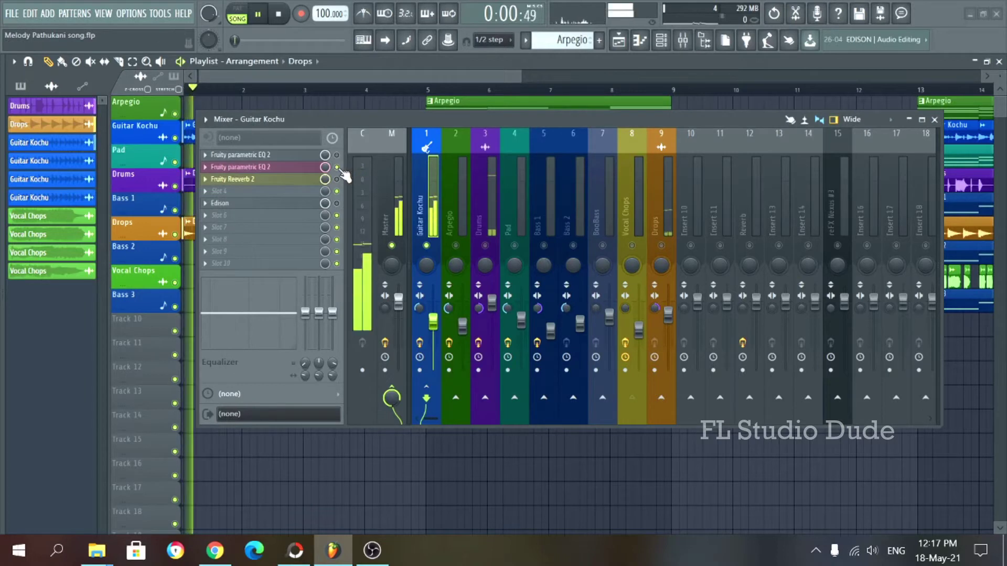
Step: Examine the slot 2 equalizer's low and high cut bands, stop playback and close the editor
click(288, 168)
drag(388, 171, 393, 162)
key(space)
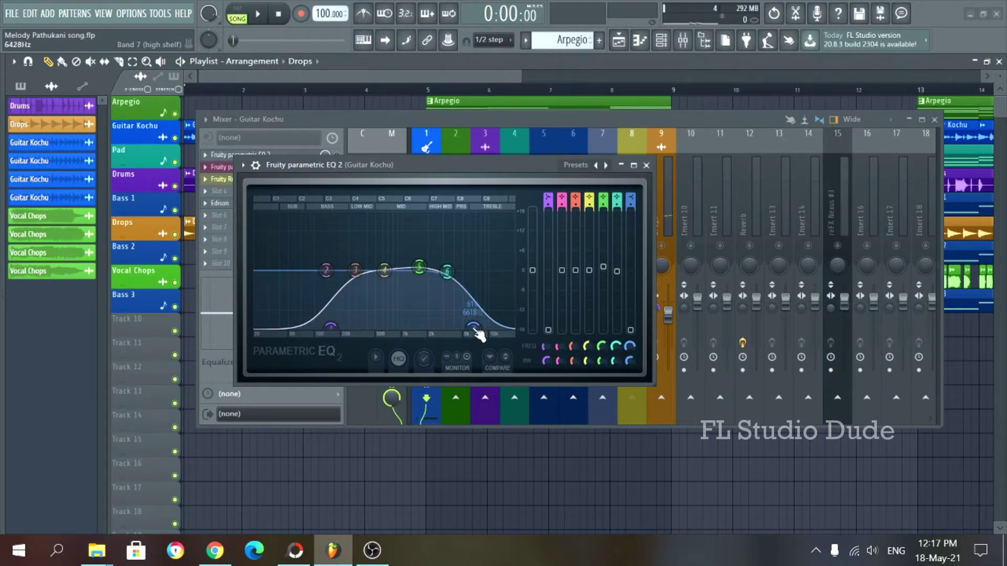
click(647, 166)
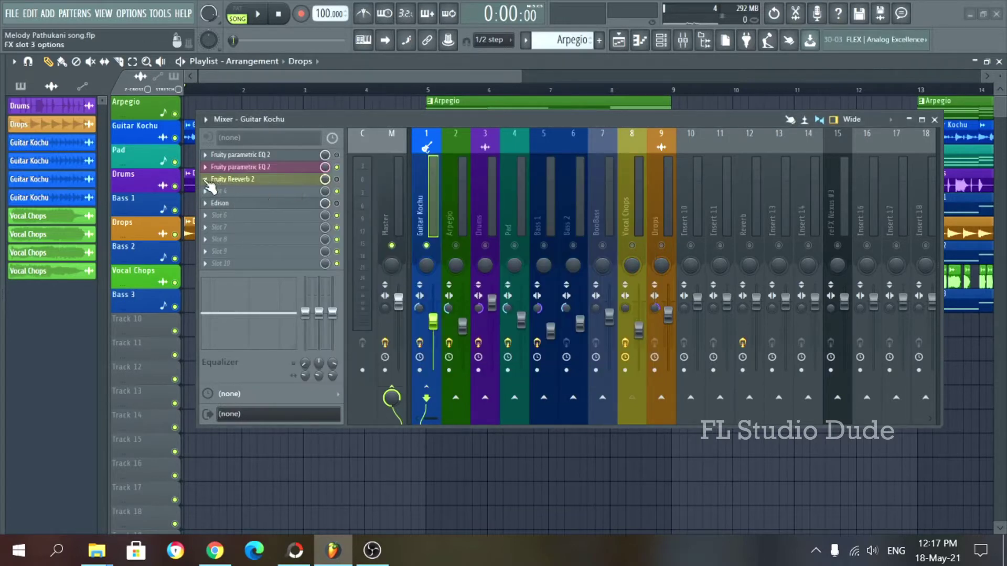
click(207, 183)
mouse_move(226, 193)
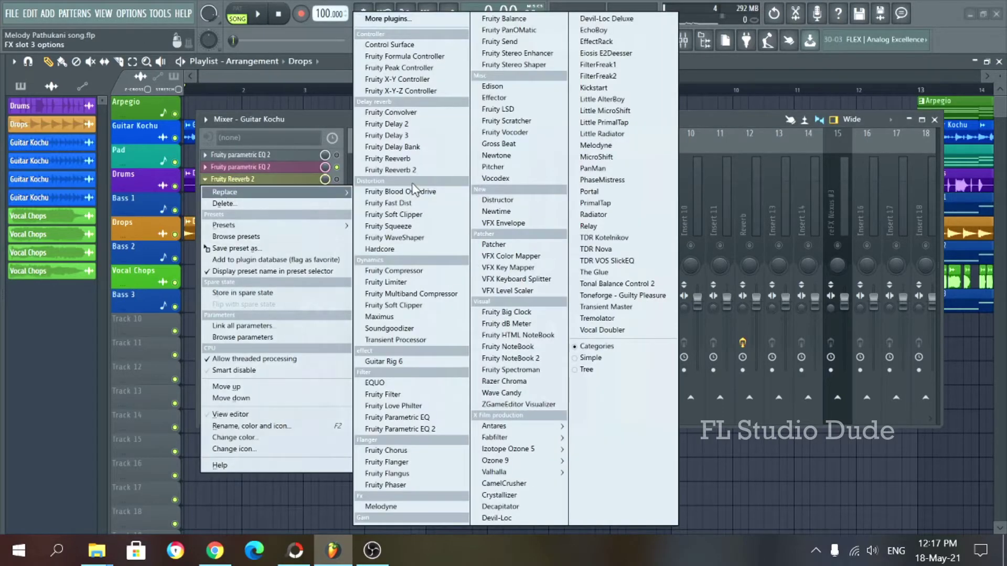
click(250, 177)
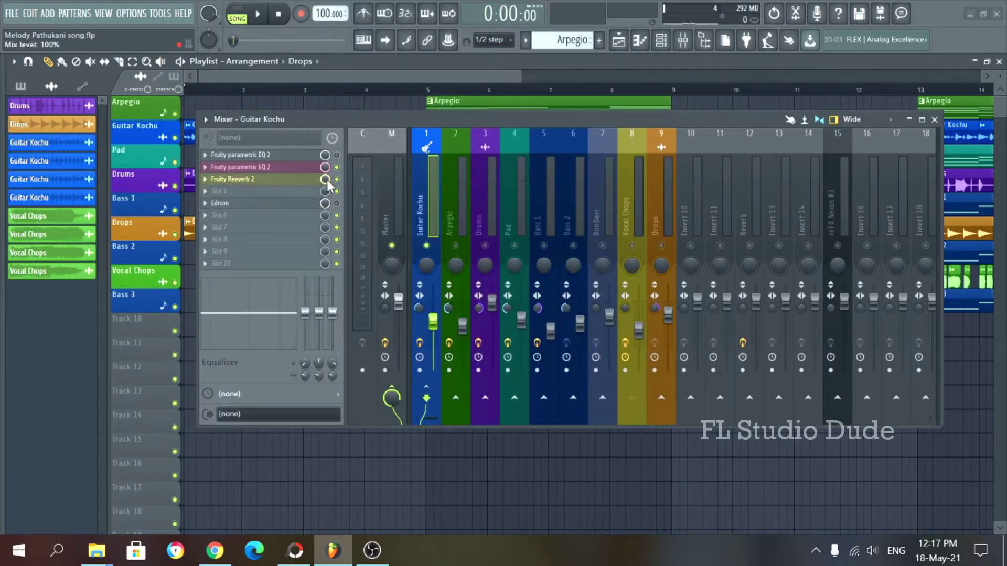
Step: Enable Fruity Reeverb 2 on Guitar Kochu during playback, adjusting its wet level and setting its dry level to 125%
key(space)
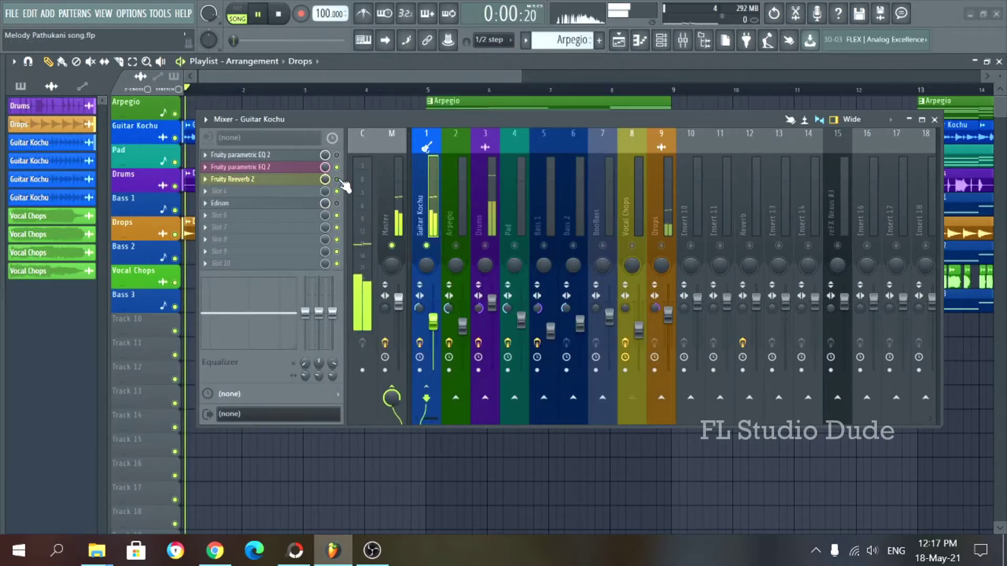
click(259, 179)
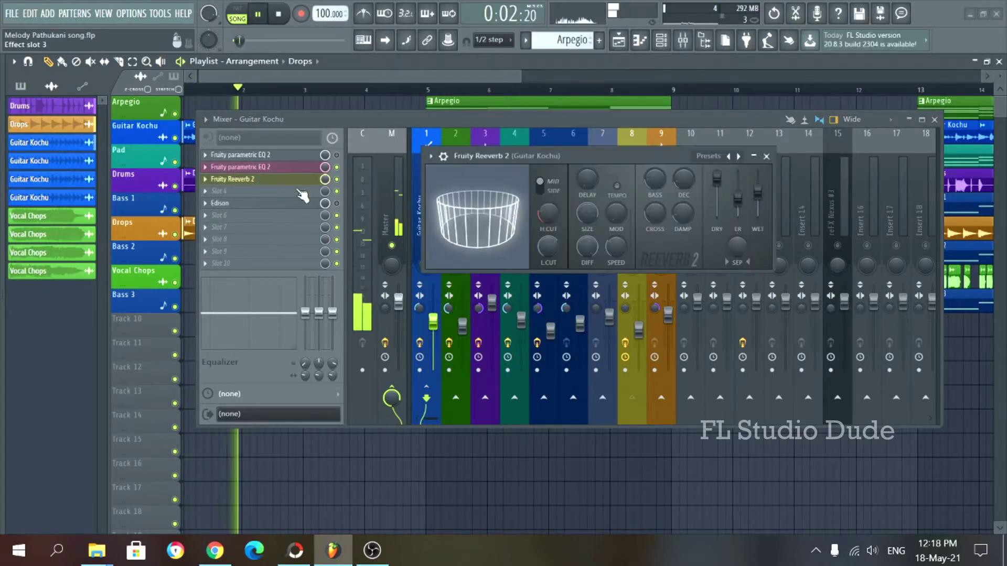
mouse_move(758, 186)
mouse_down()
mouse_move(758, 176)
mouse_move(758, 197)
mouse_move(717, 173)
mouse_move(758, 187)
mouse_up()
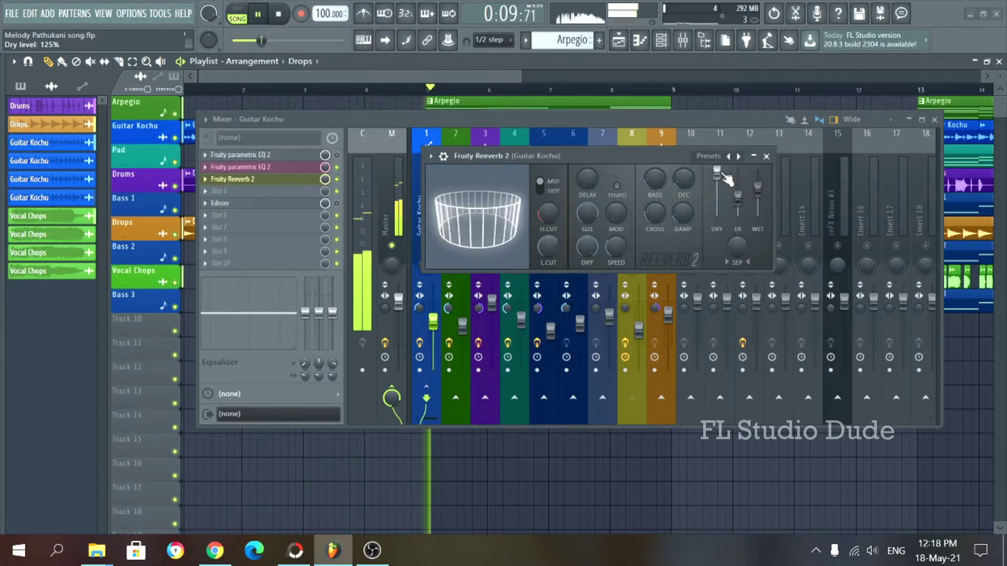
key(space)
click(766, 157)
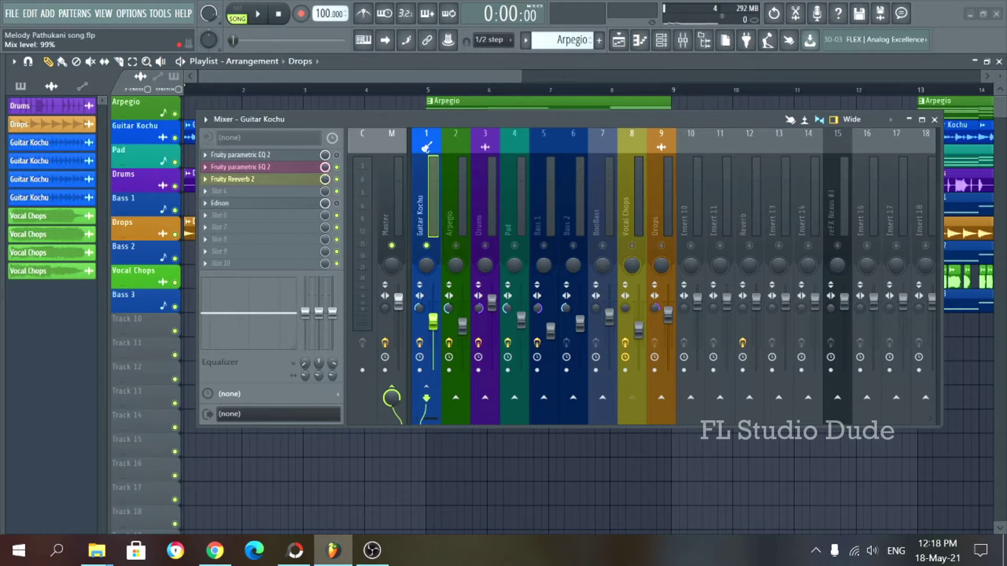
Step: Adjust the effect mix level on the Guitar Kochu track and reset it to its default
right_click(326, 167)
click(347, 174)
drag(338, 320, 338, 322)
right_click(335, 317)
click(348, 322)
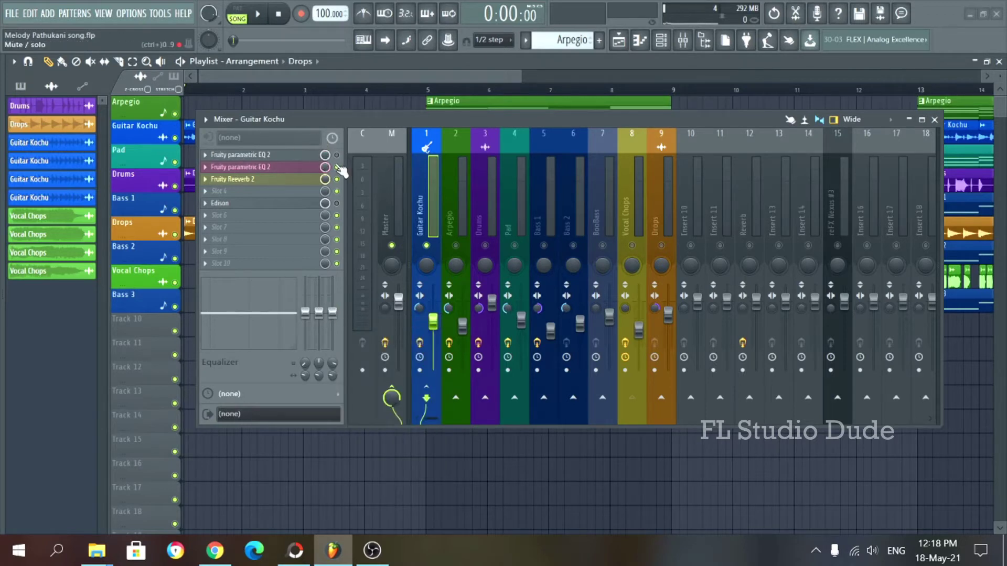
Step: Play the soloed Guitar Kochu track from the song start with its slot 2 EQ and reverb enabled
drag(493, 118, 474, 114)
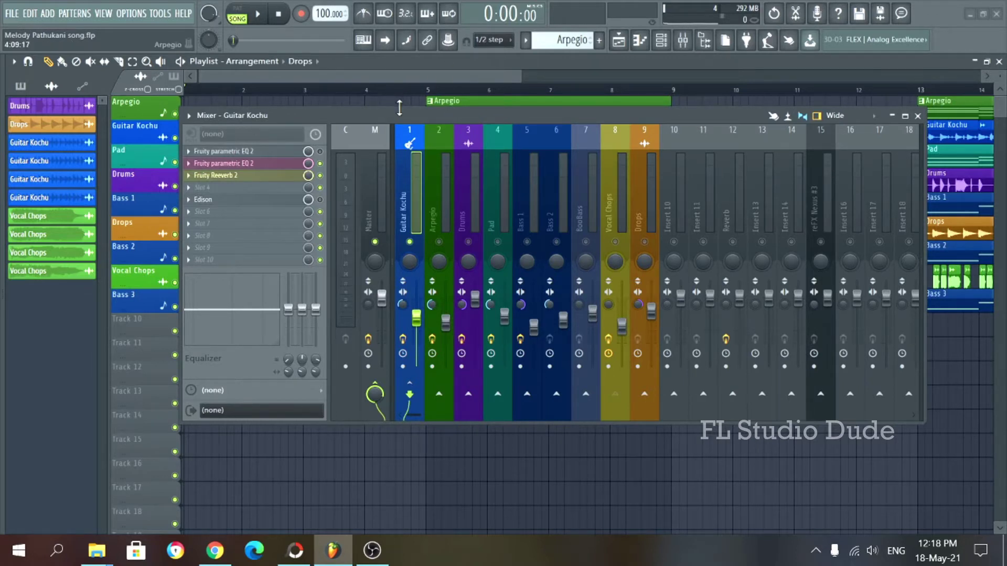
key(space)
key(space)
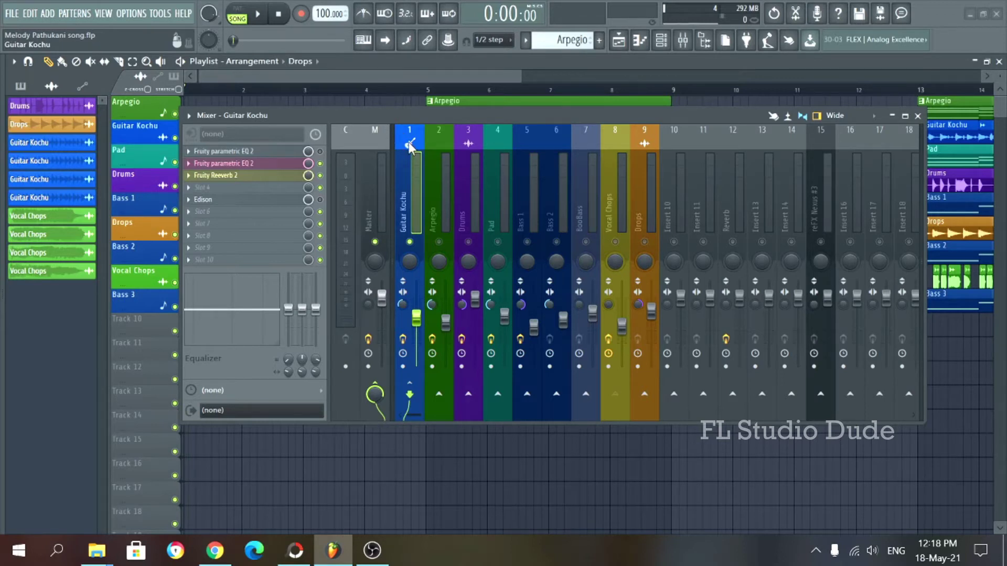
Step: Examine the colour selector and preset names in the Guitar Kochu mixer track's rename, color and icon settings
right_click(411, 147)
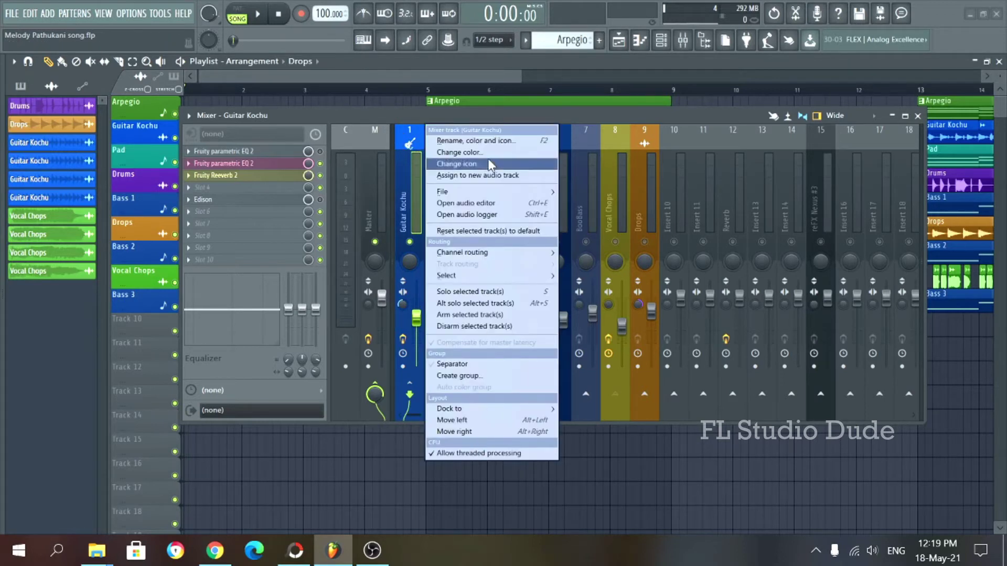
click(469, 141)
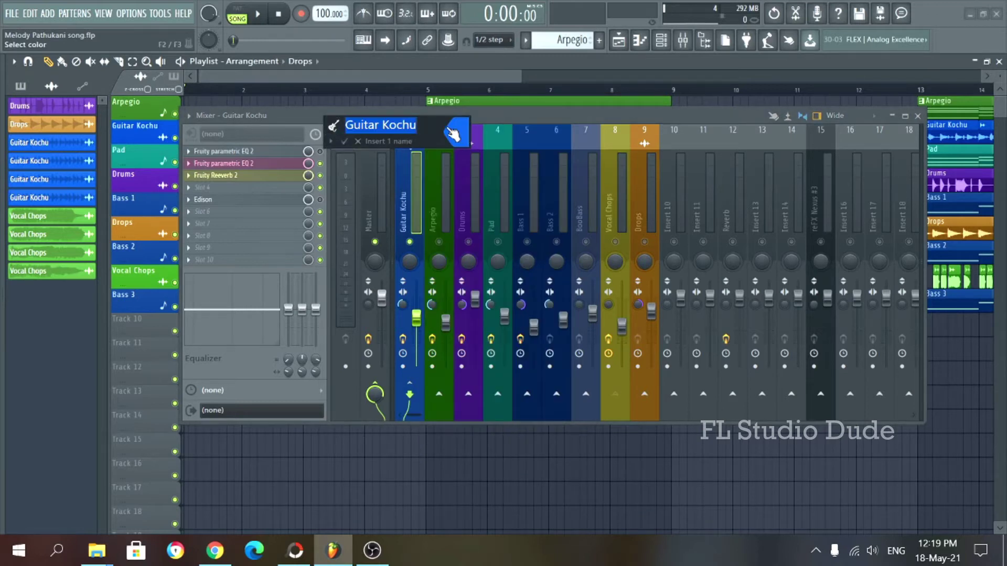
click(456, 133)
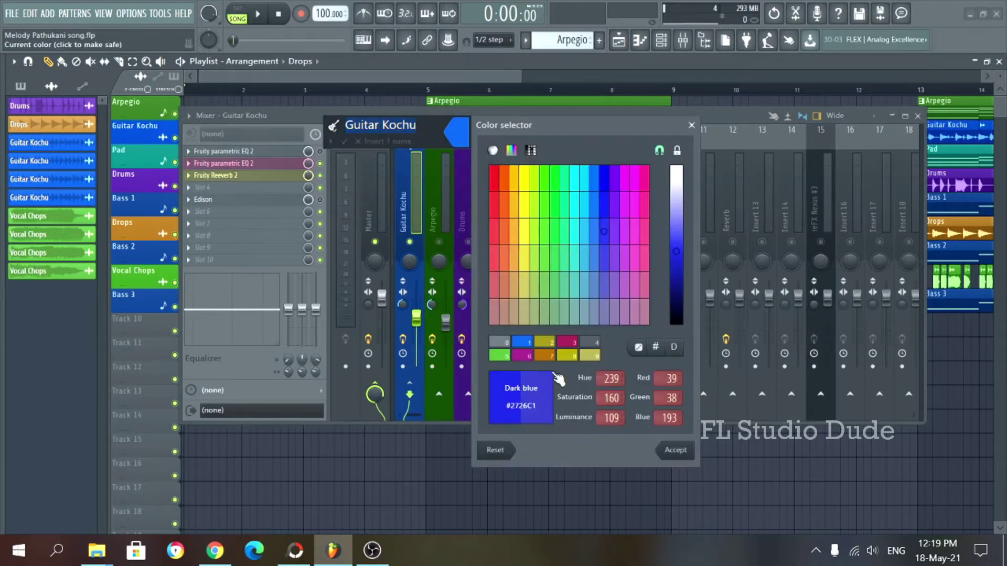
click(691, 125)
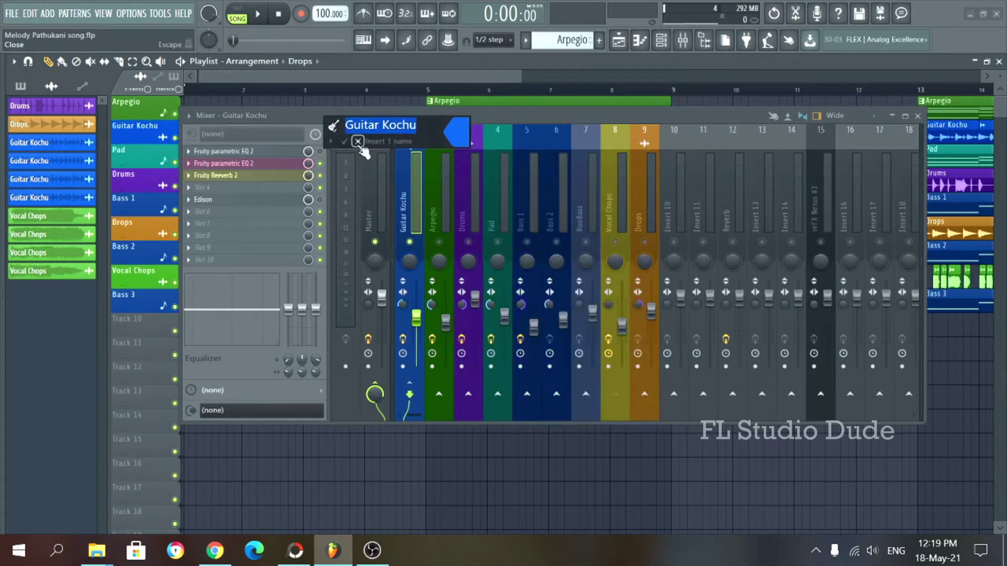
click(329, 142)
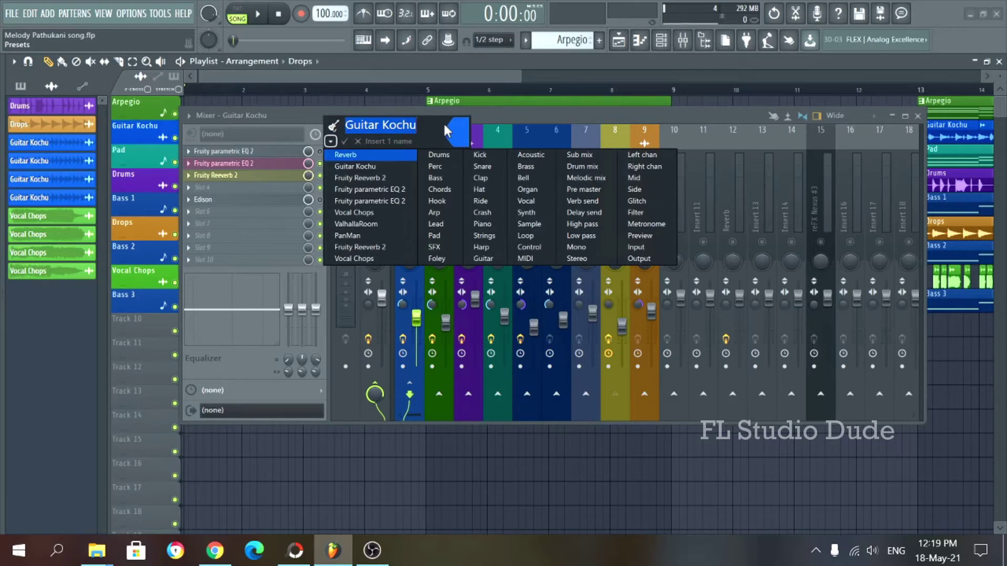
Step: Choose the second guitar icon in the Instr group for the Guitar Kochu mixer track and accept it
click(333, 125)
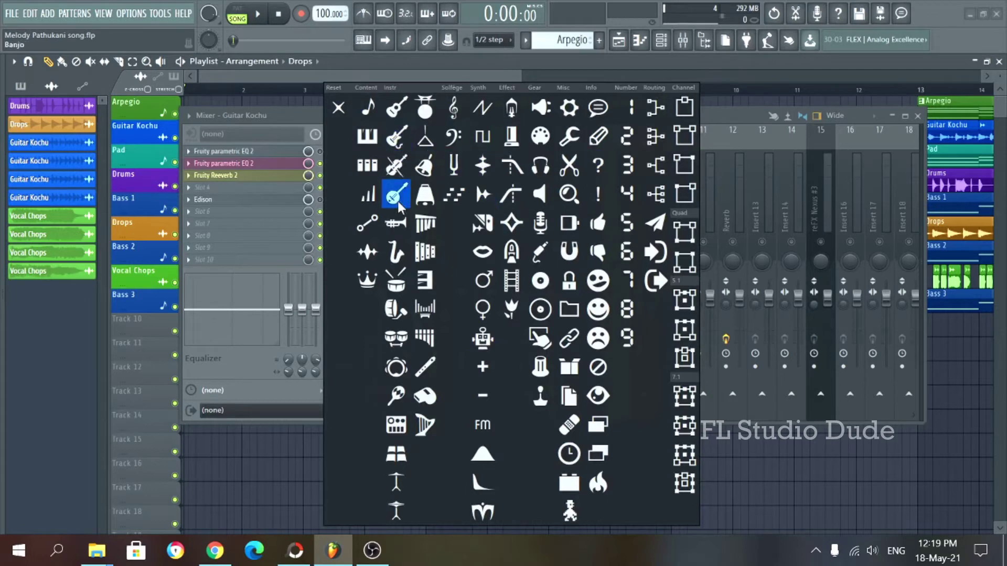
click(722, 74)
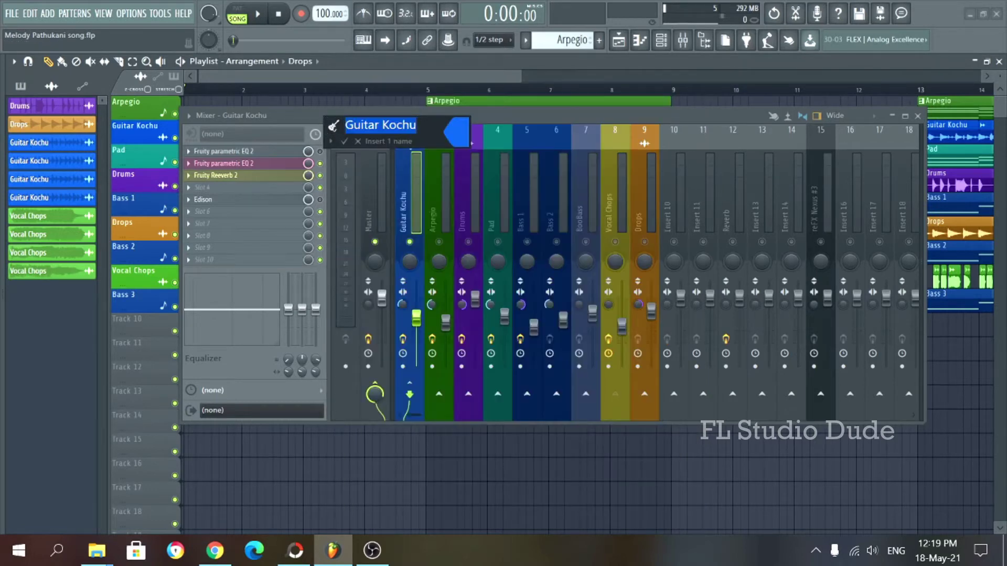
click(334, 125)
click(396, 137)
click(344, 141)
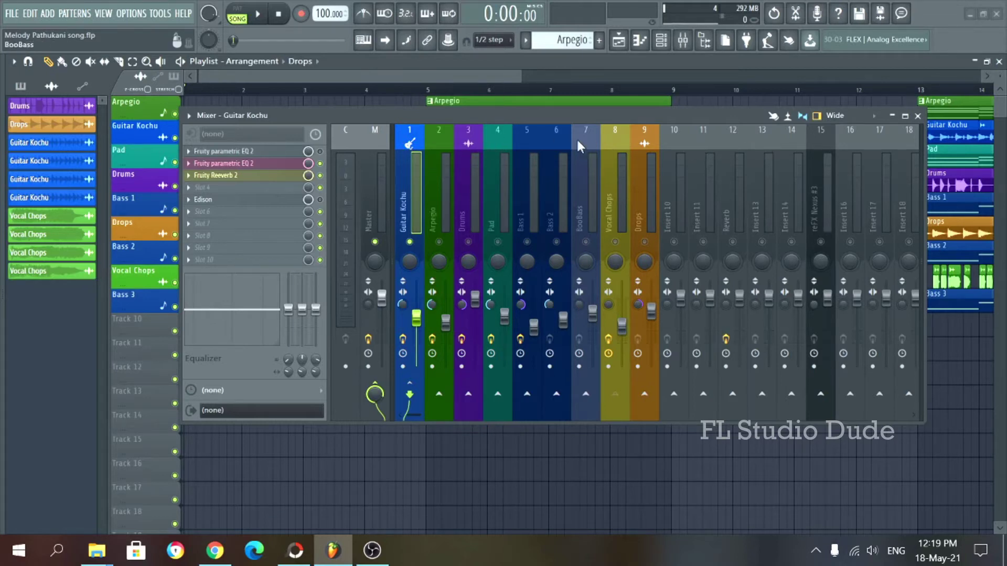
Step: Examine the channel routing options of the Guitar Kochu mixer track
right_click(412, 145)
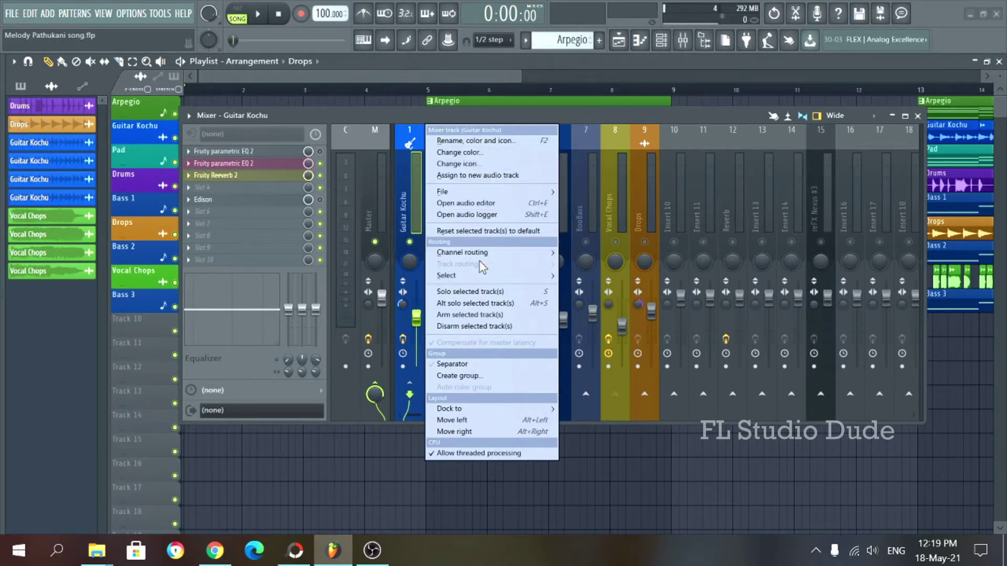
mouse_move(454, 256)
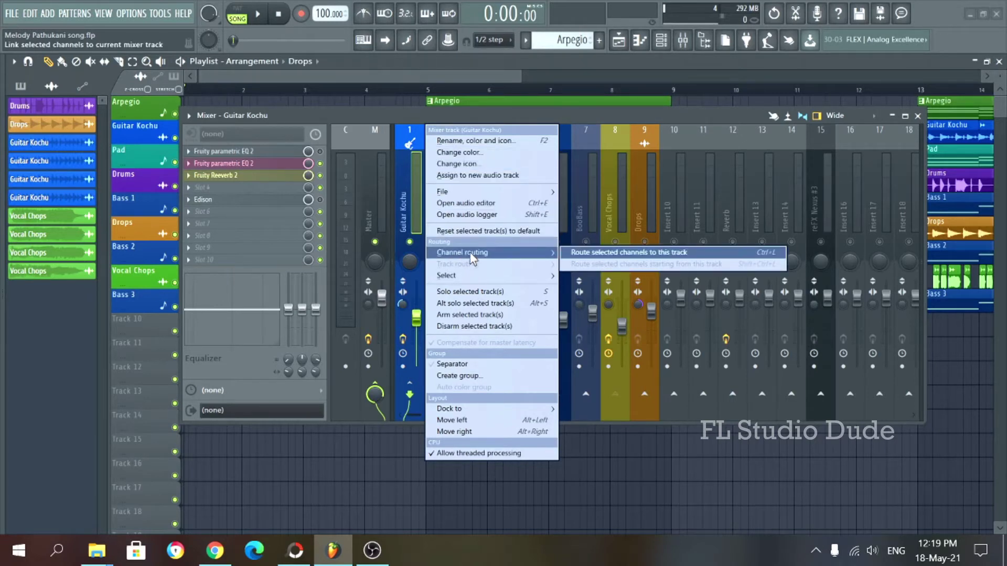
click(631, 250)
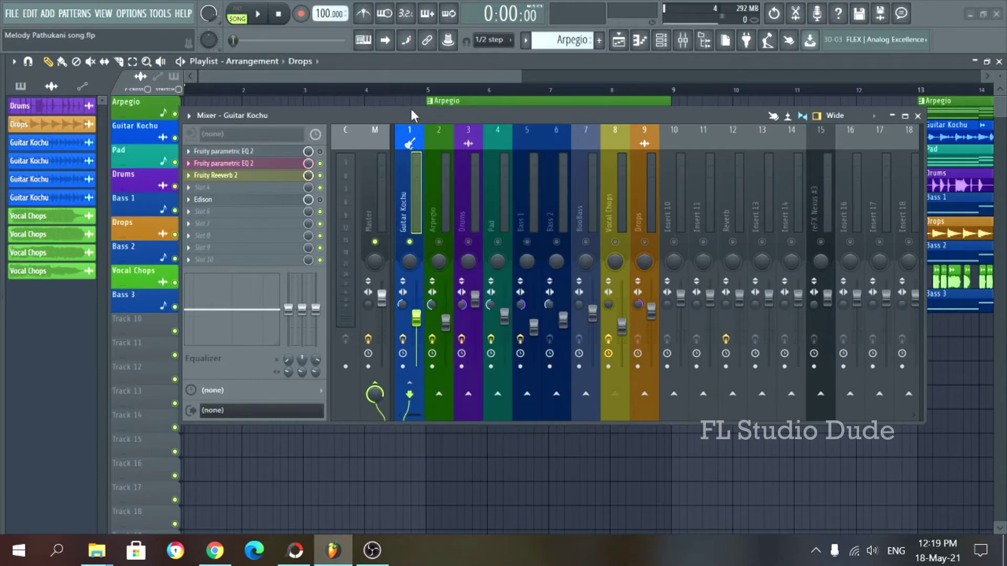
Step: Show the channel rack, move it clear of the mixer's effect slots and select the first Guitar Kochu channel
drag(411, 109, 412, 111)
click(661, 40)
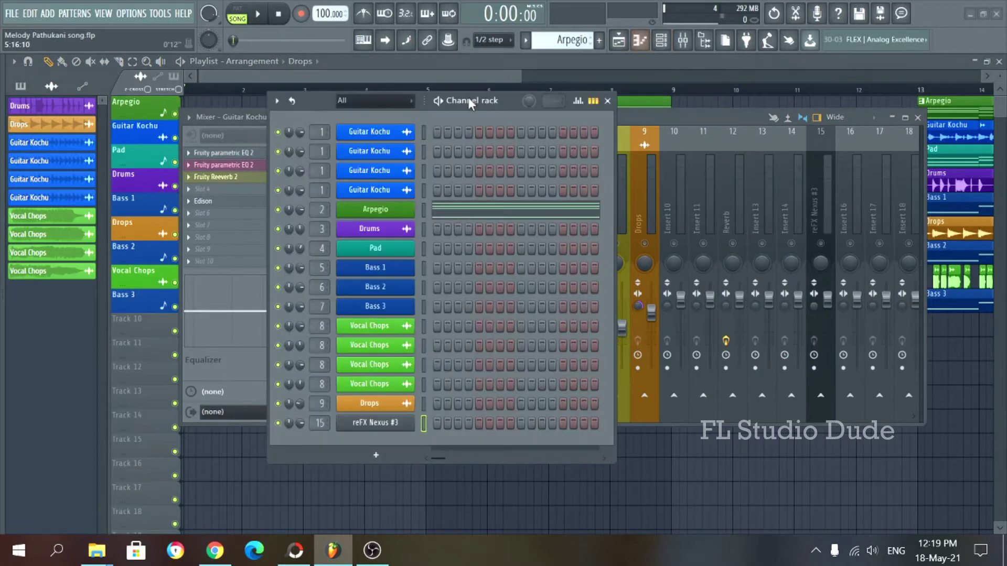
drag(468, 97, 585, 106)
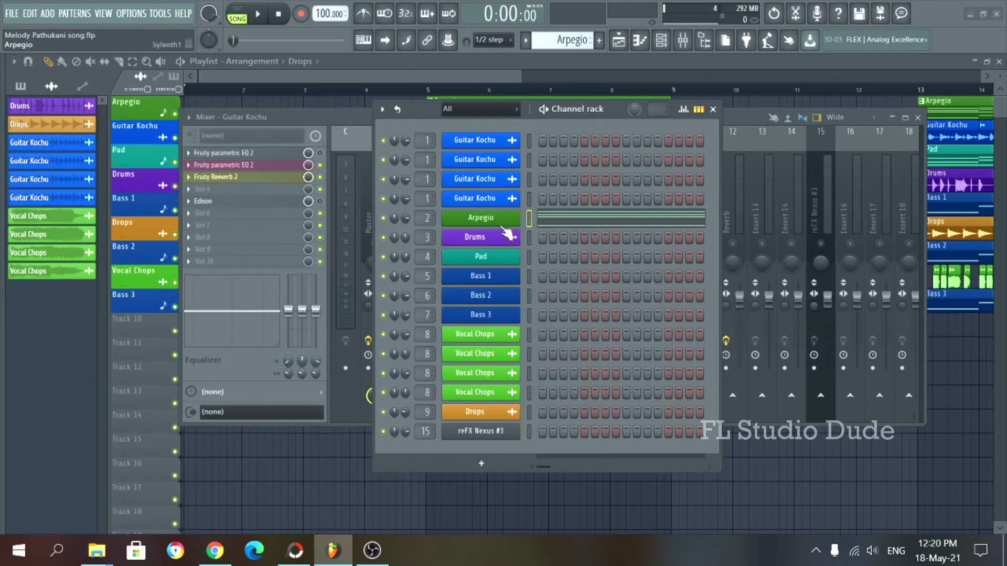
click(529, 141)
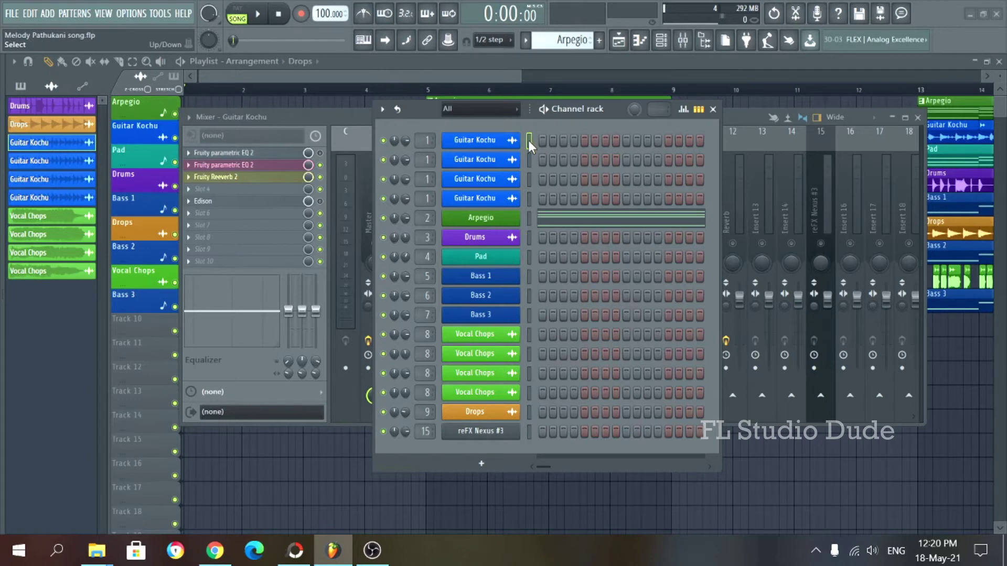
Step: Bring the mixer back to the front and route the selected channel to the Guitar Kochu mixer track
click(682, 40)
click(682, 40)
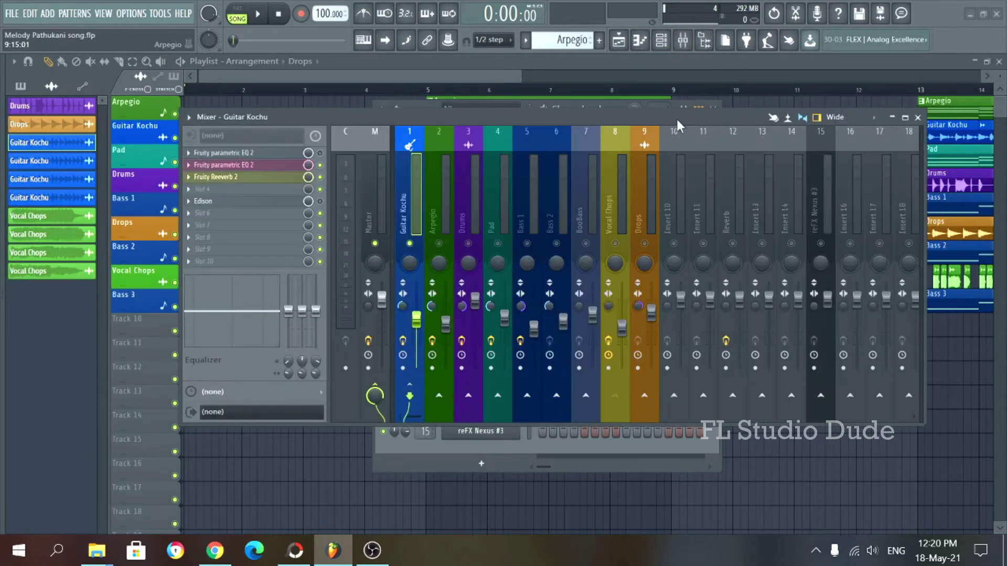
right_click(410, 146)
mouse_move(490, 258)
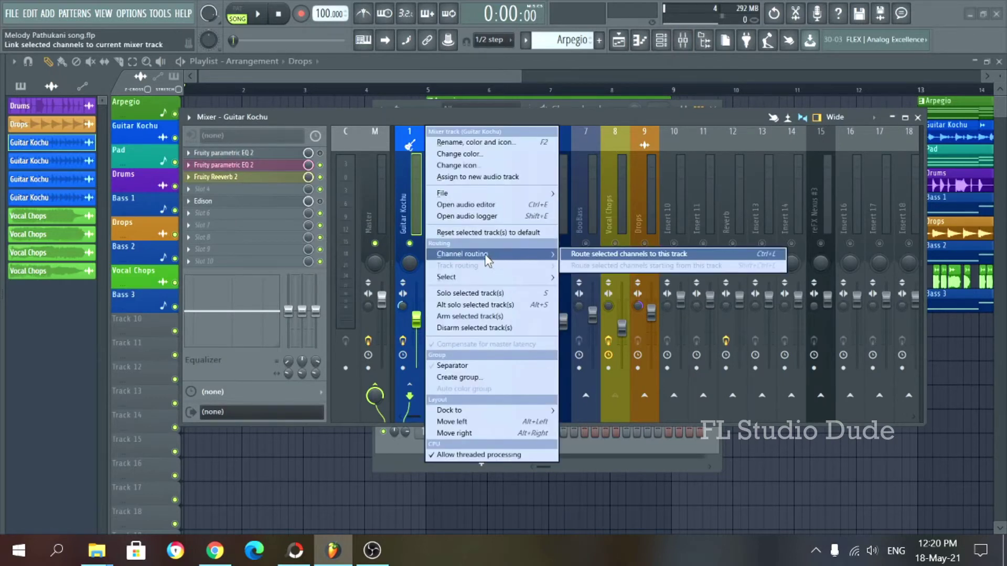
click(615, 255)
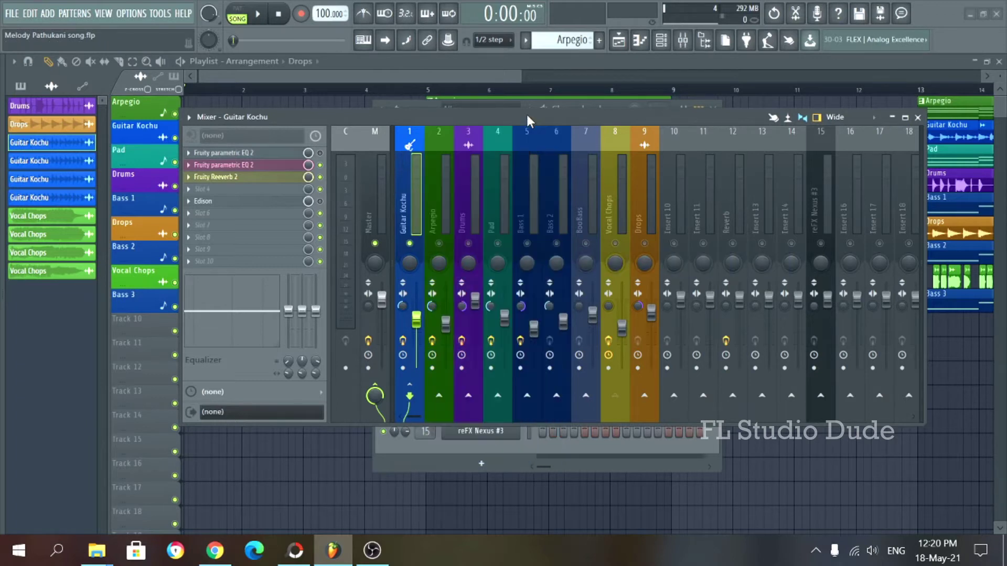
Step: Review the Guitar Kochu mixer track's remaining routing and selection options, leaving them as they are
right_click(413, 142)
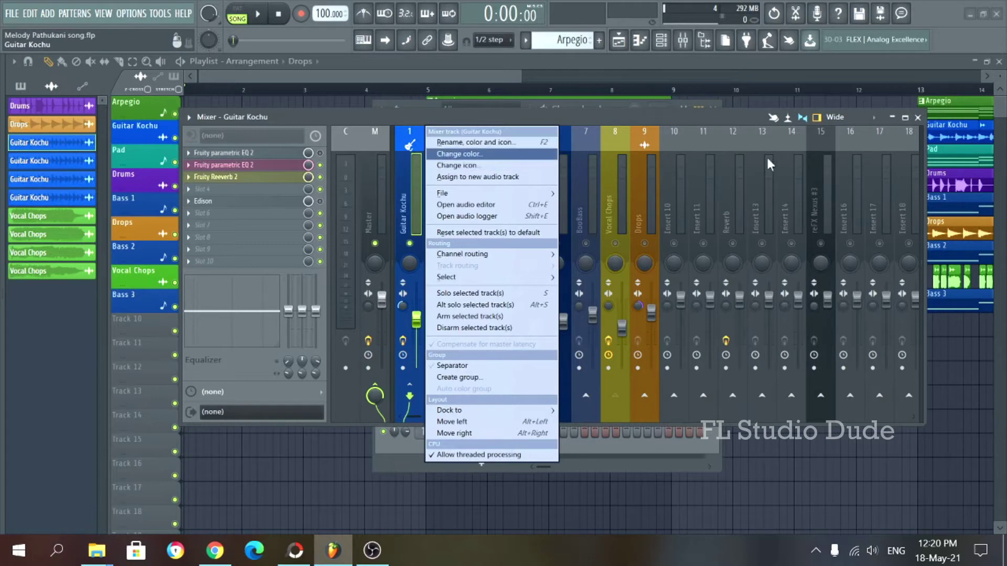
mouse_move(476, 257)
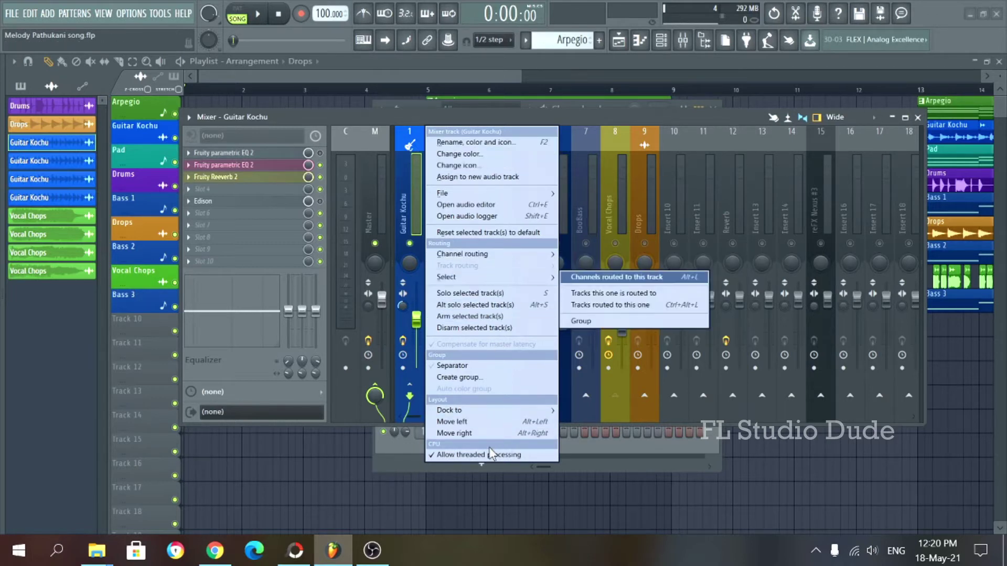
click(409, 143)
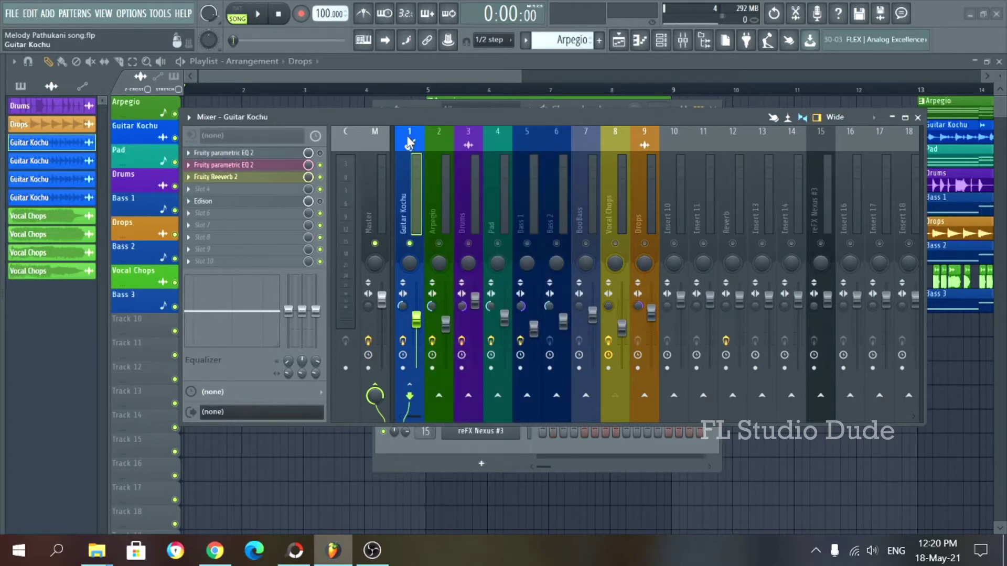
Step: Toggle mute and solo on the Guitar Kochu track during playback to compare it with the full mix, and stop playback
click(409, 243)
key(space)
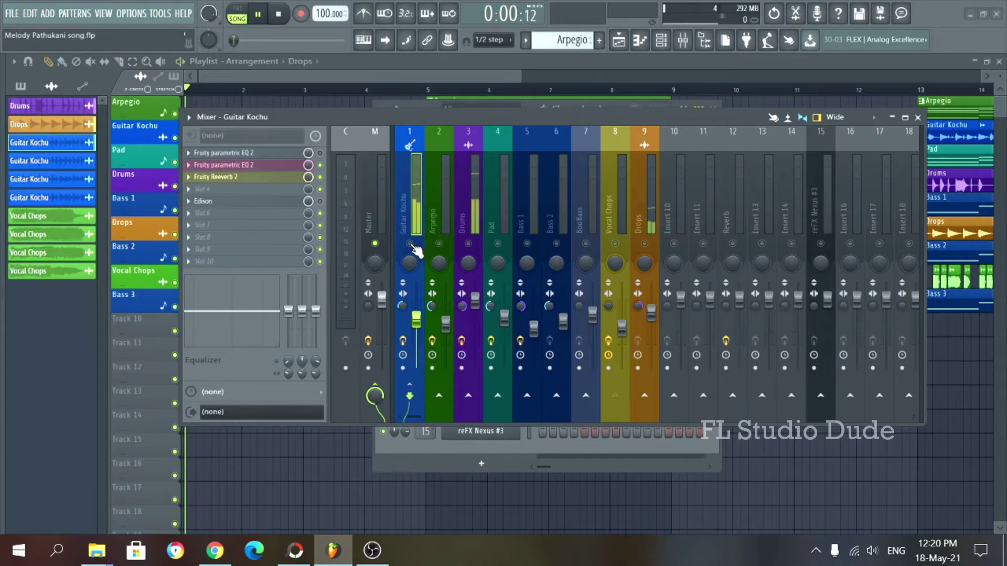
click(410, 243)
right_click(409, 243)
key(space)
key(space)
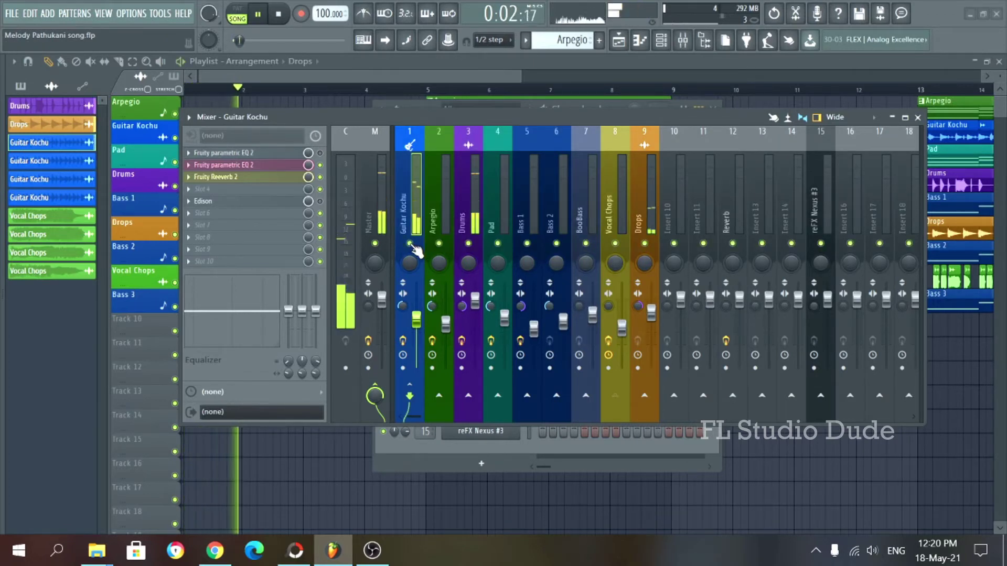
key(space)
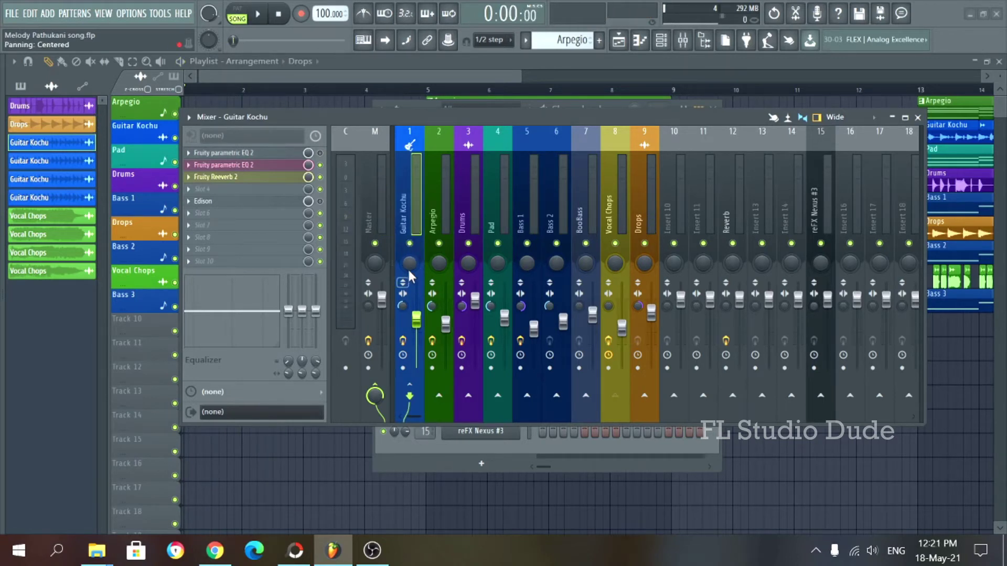
Step: Try panning the Guitar Kochu track to the left and reset its panning to centre
drag(409, 264, 409, 314)
right_click(409, 265)
click(422, 271)
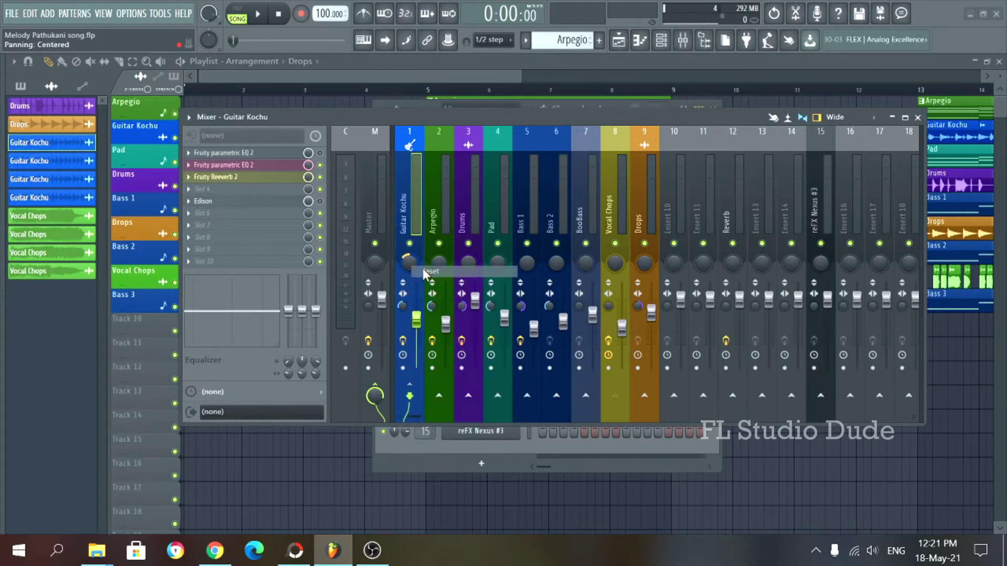
Step: Play the soloed Guitar Kochu track while panning it right and 100% left, reset the panning and stop playback
key(space)
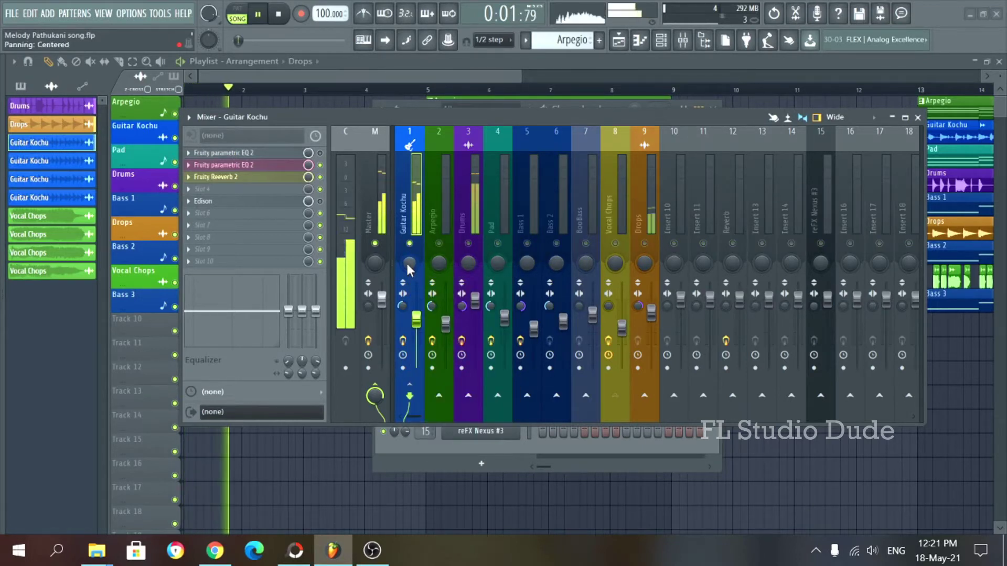
drag(409, 264, 410, 231)
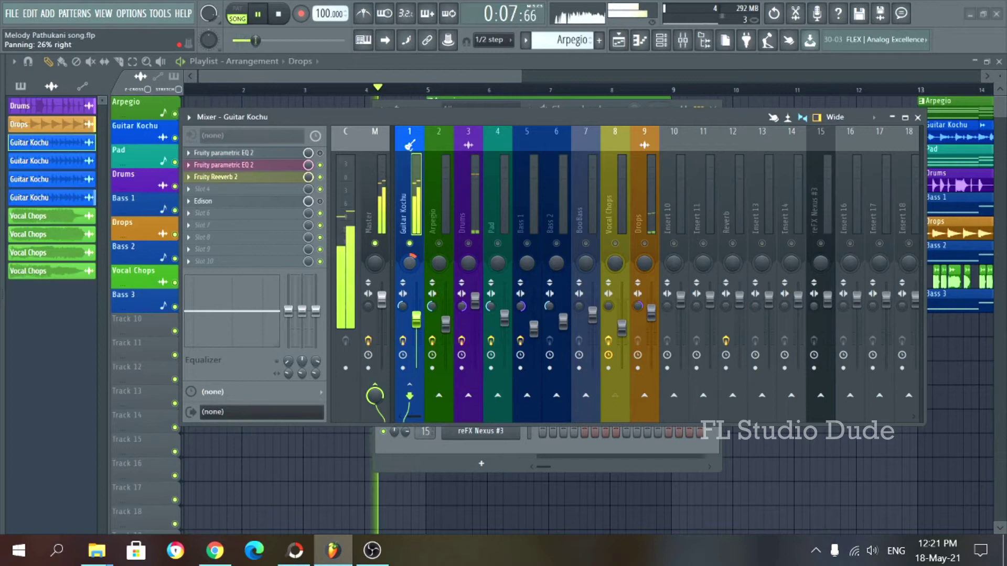
drag(410, 257, 410, 313)
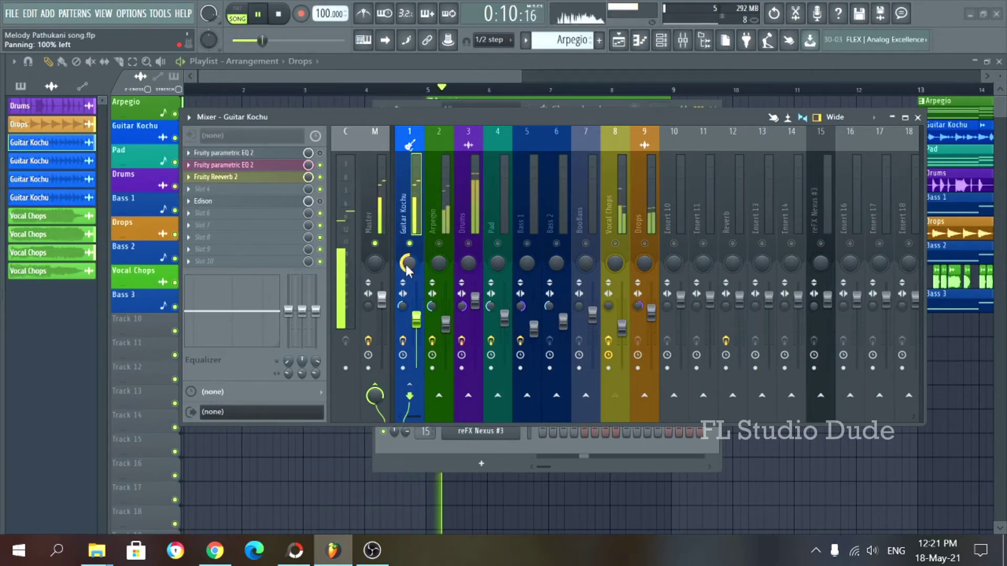
right_click(408, 263)
click(423, 271)
key(space)
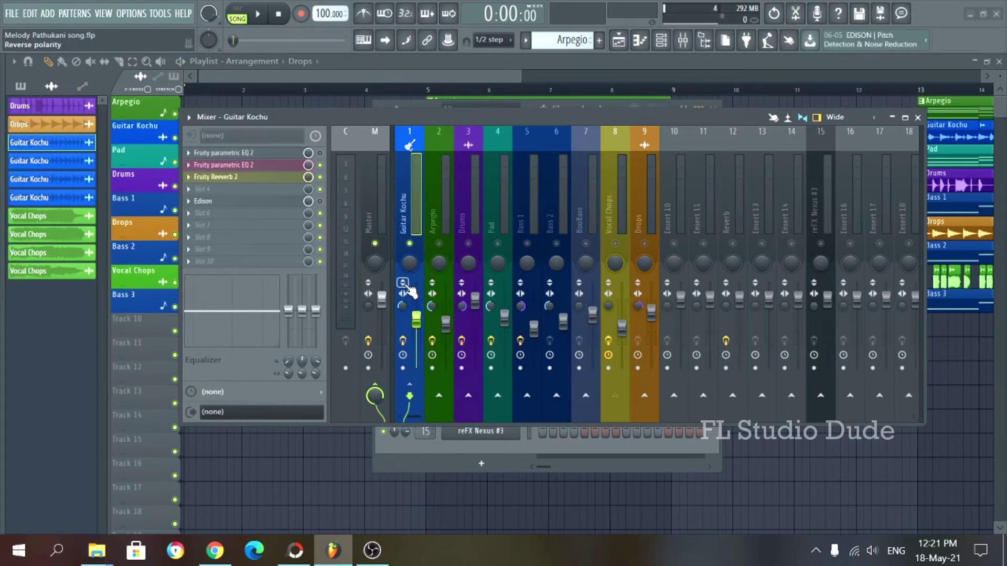
Step: Play the soloed Guitar Kochu track twice to check its reverse polarity and left/right channel swap switches
key(space)
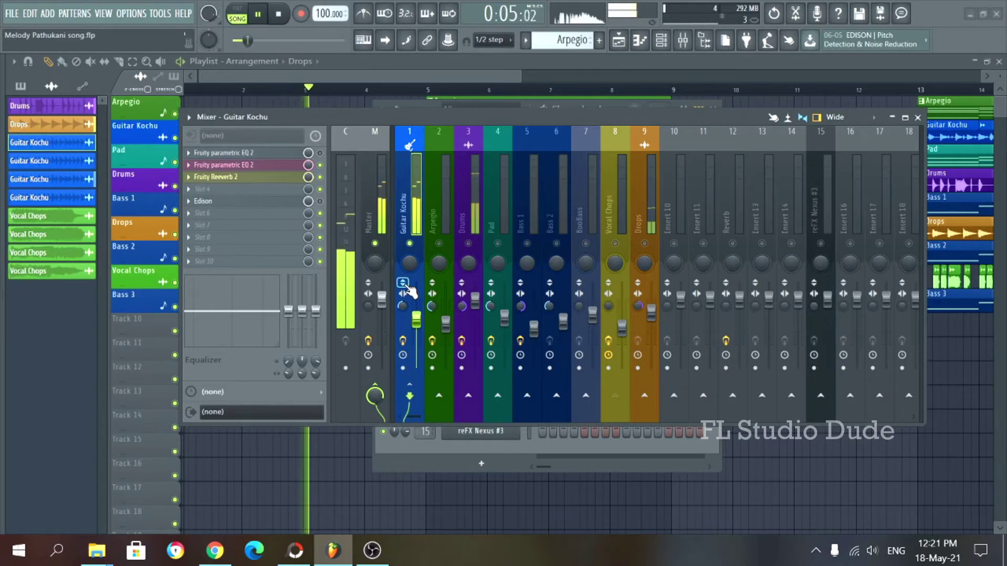
key(space)
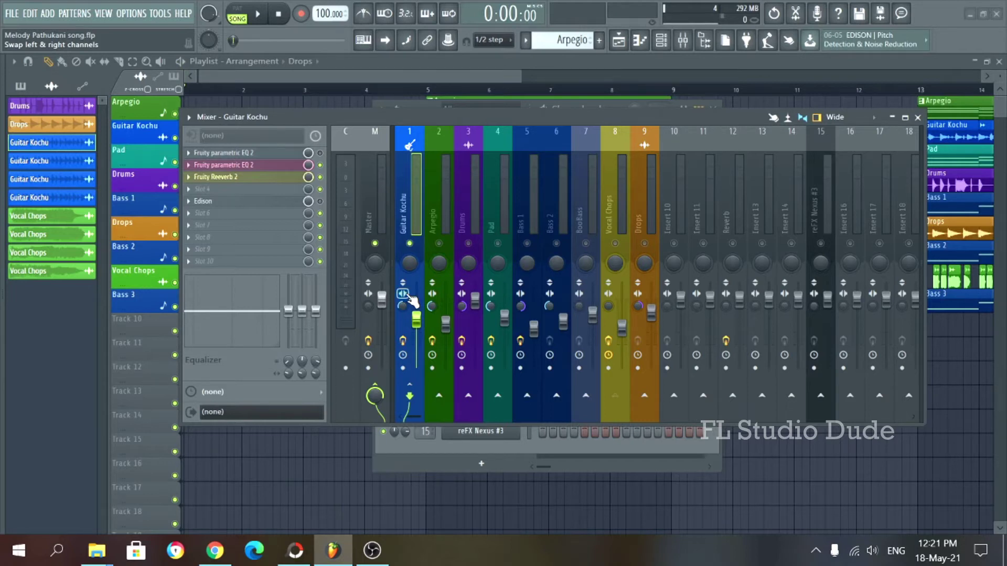
key(space)
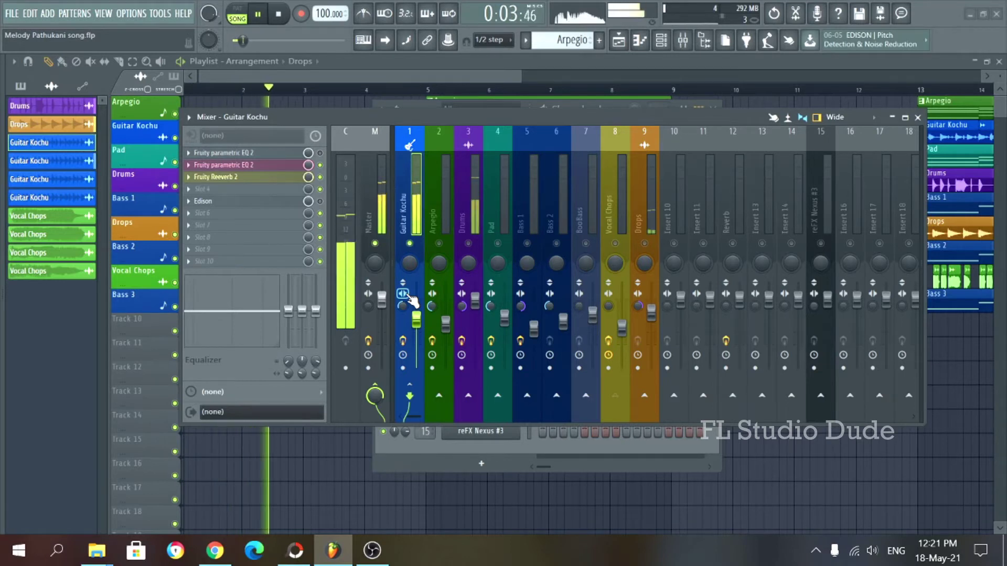
key(space)
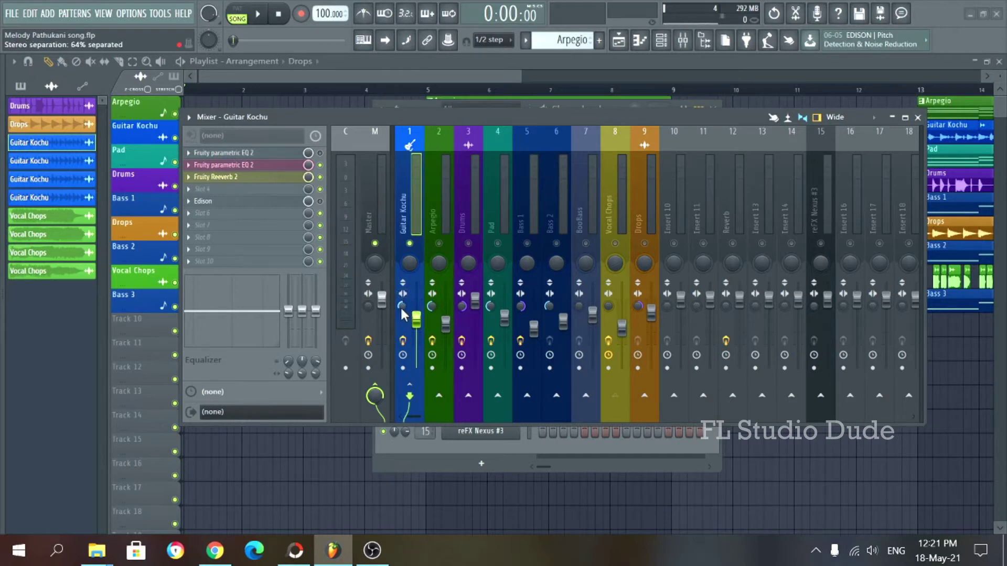
Step: Reset the Guitar Kochu track's stereo separation, try merging it up to 92%, and restore the original separation
right_click(401, 306)
click(422, 316)
drag(403, 306, 403, 283)
right_click(403, 307)
click(420, 316)
right_click(401, 308)
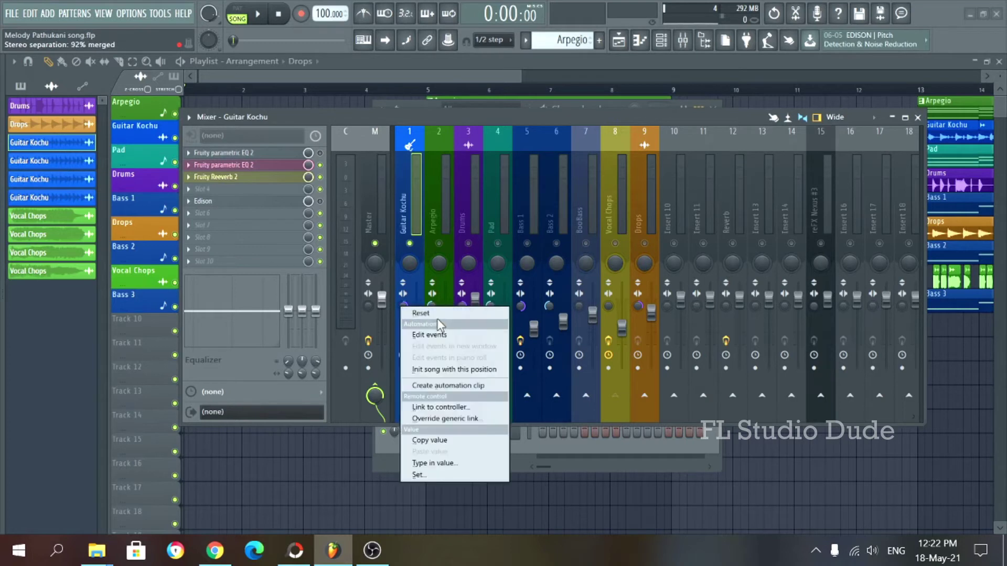
click(432, 310)
Step: Play the soloed Guitar Kochu track, audition its stereo separation at 100% merged and 100% separated, and set it to 52% separated
key(space)
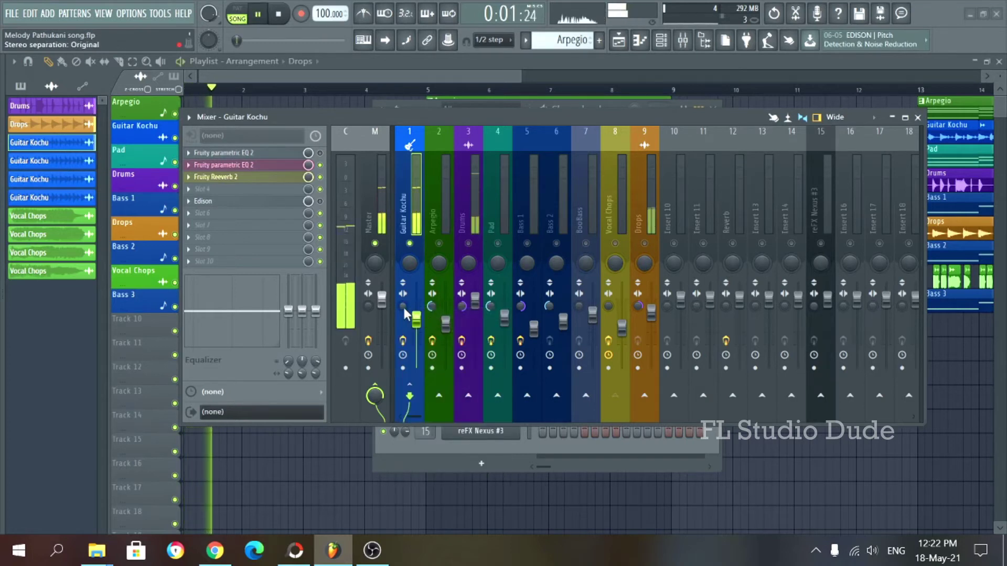
drag(403, 307, 404, 284)
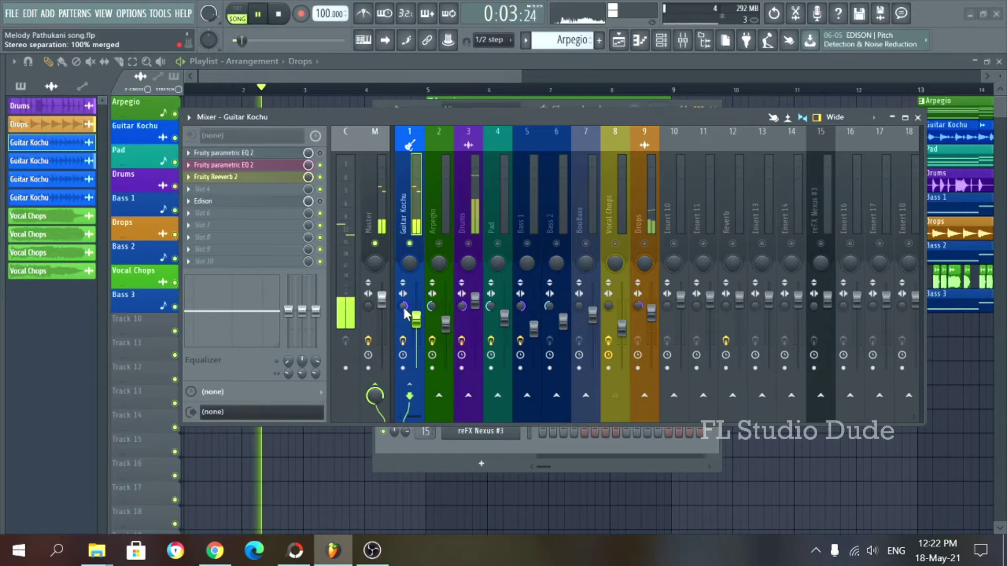
drag(404, 312, 404, 356)
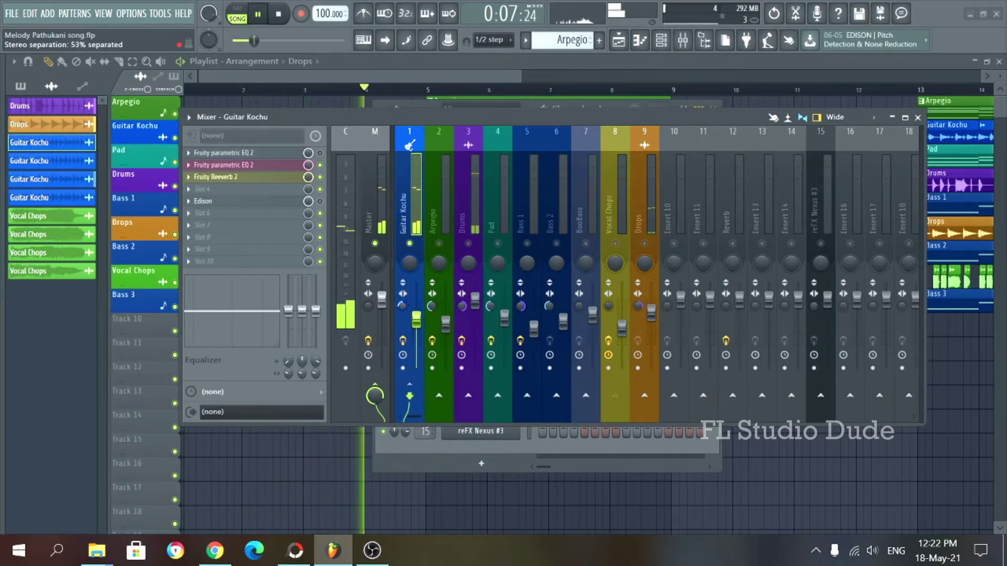
right_click(403, 310)
click(414, 316)
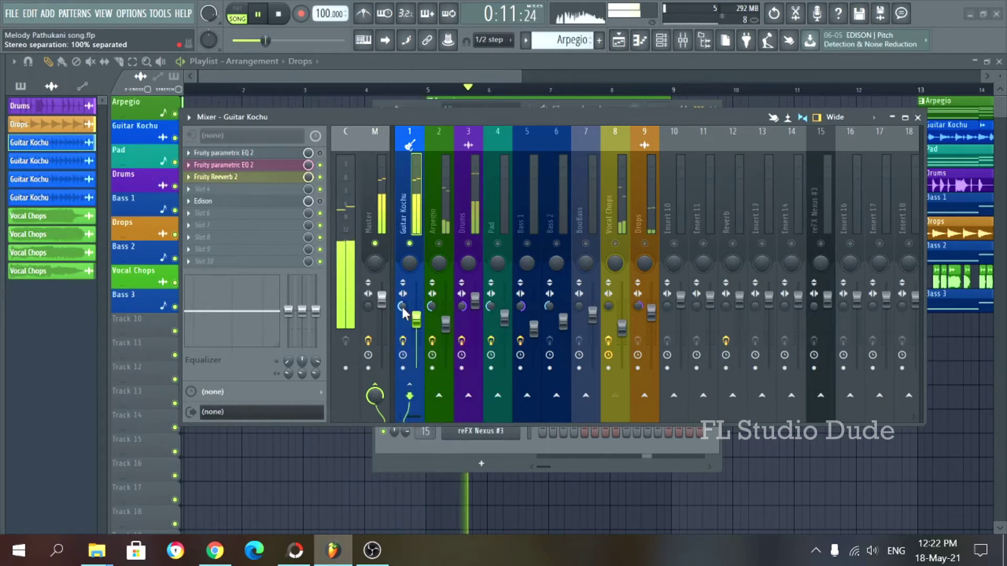
right_click(401, 307)
click(410, 315)
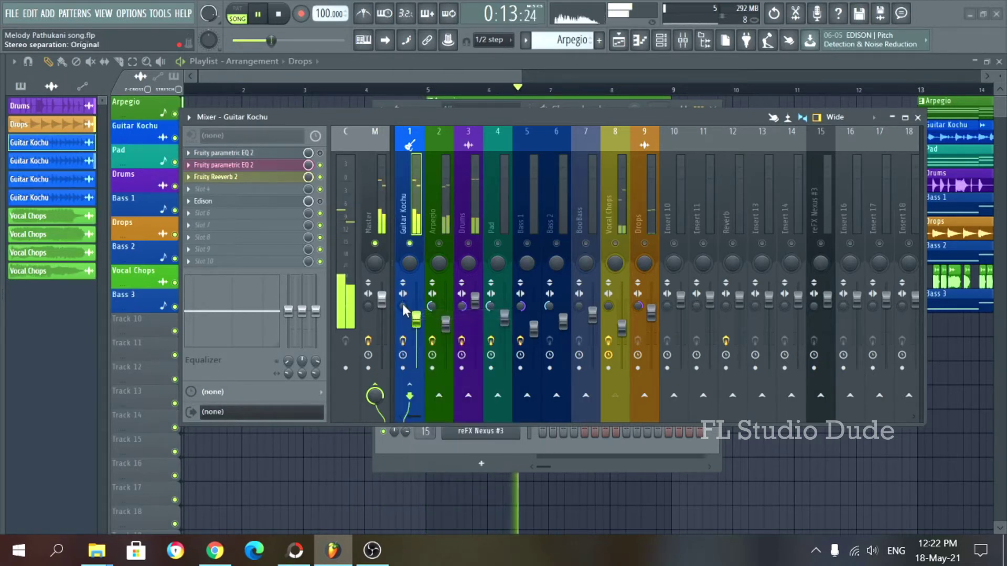
drag(402, 304, 402, 320)
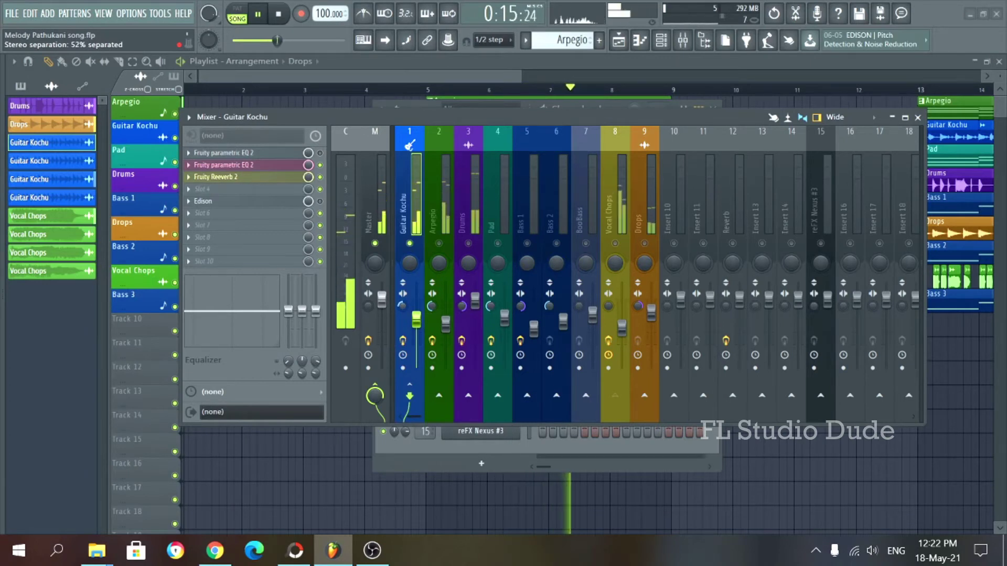
key(space)
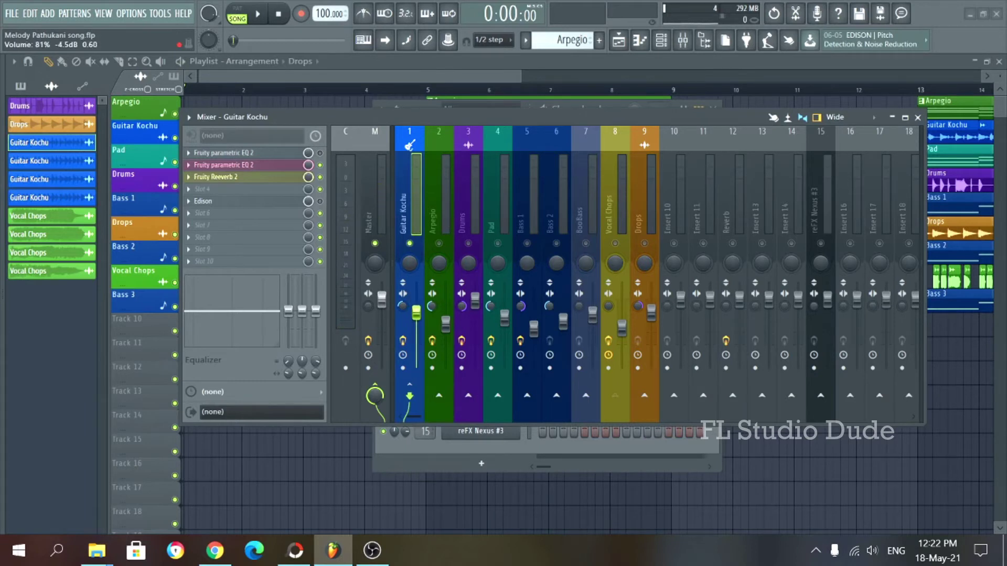
Step: Lower the Guitar Kochu track's volume slightly and play the soloed track twice to check how it sounds
mouse_move(416, 313)
mouse_down()
mouse_move(416, 302)
mouse_move(416, 325)
mouse_move(416, 299)
mouse_move(416, 316)
mouse_up()
right_click(419, 324)
click(425, 328)
key(space)
key(space)
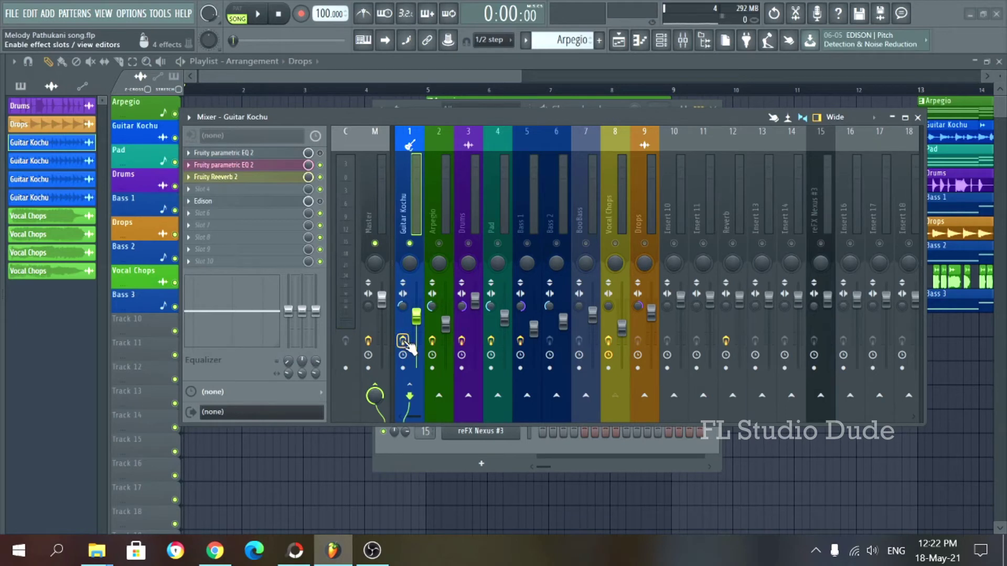
key(space)
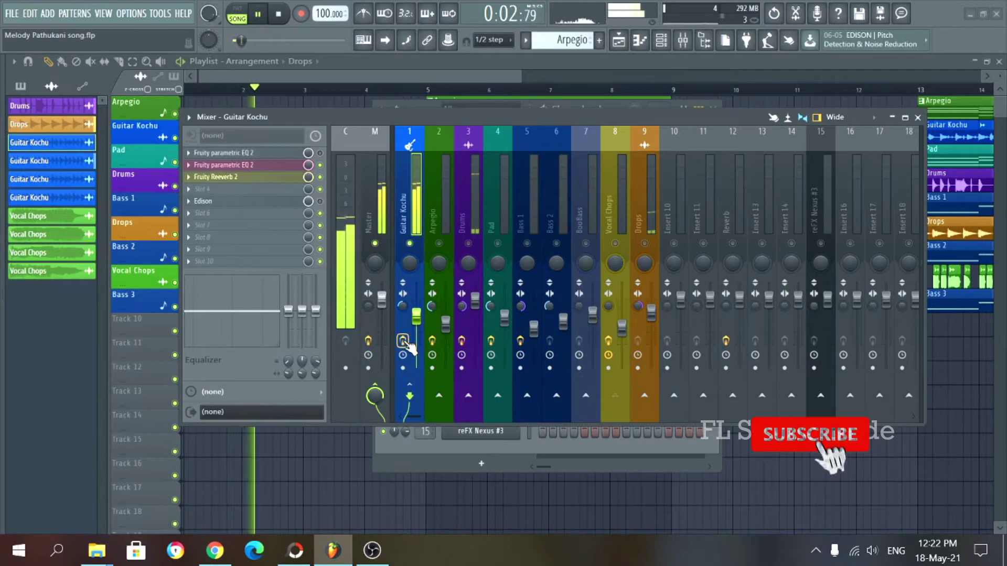
key(space)
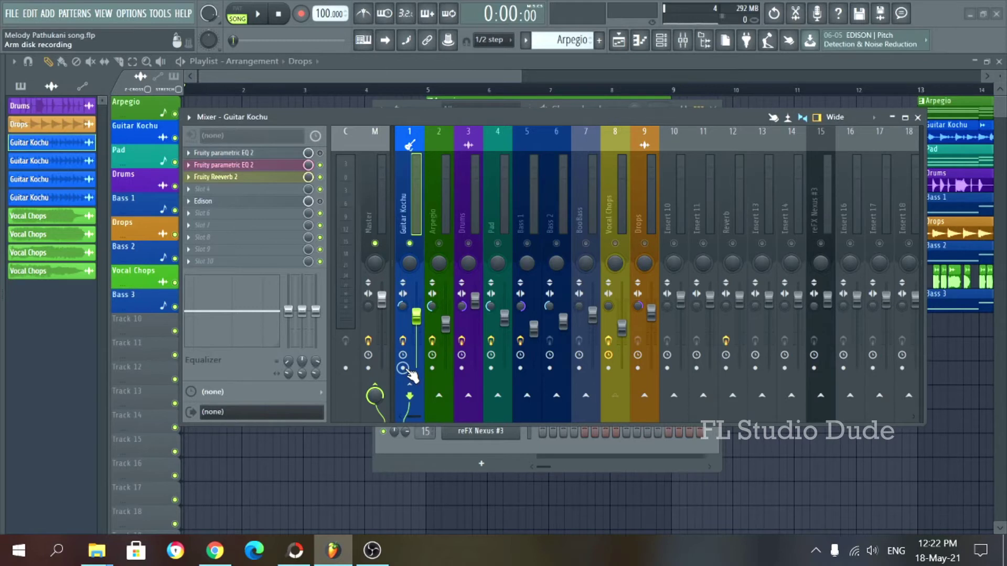
Step: Arm the Guitar Kochu track for disk recording and move the Mixer window down over the playlist
click(403, 369)
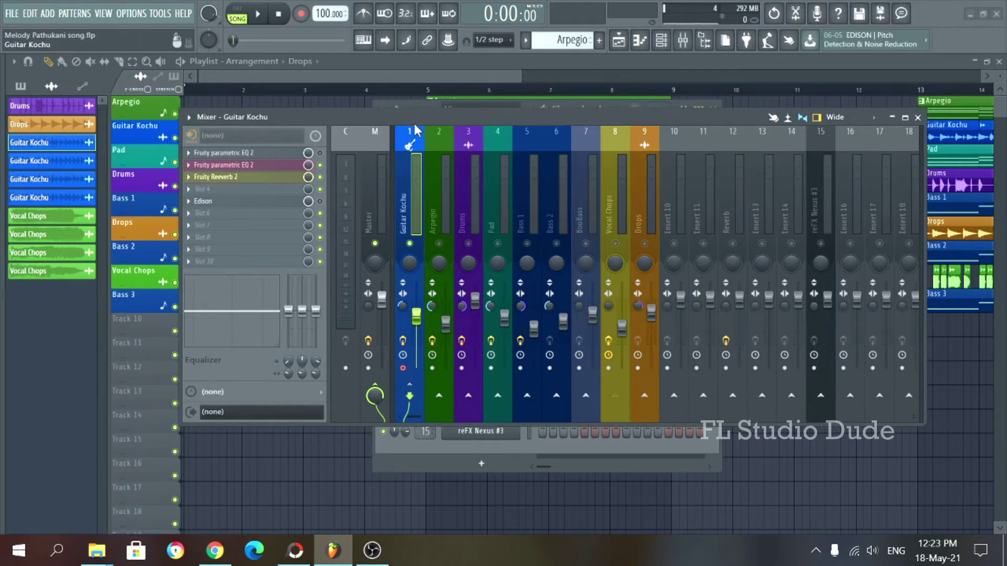
drag(416, 129, 420, 180)
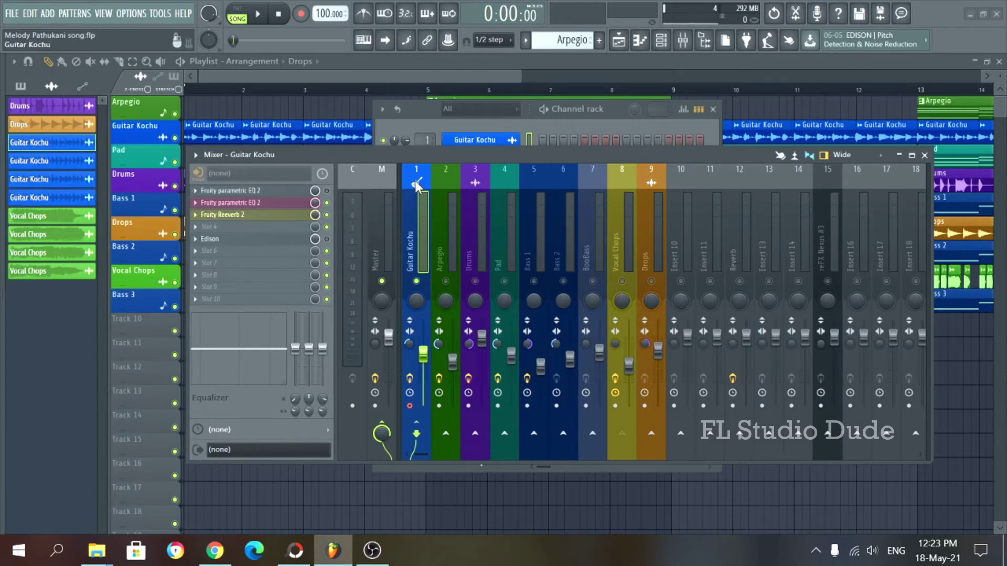
drag(417, 157, 420, 177)
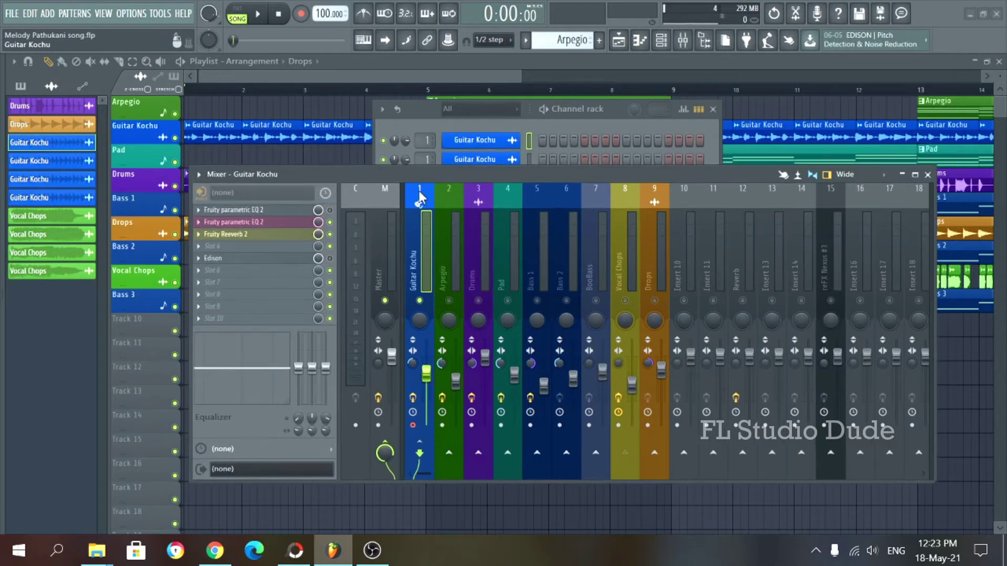
Step: Examine the mixer's disk recording options, especially rendering armed tracks to wave files, without running any of them
click(198, 176)
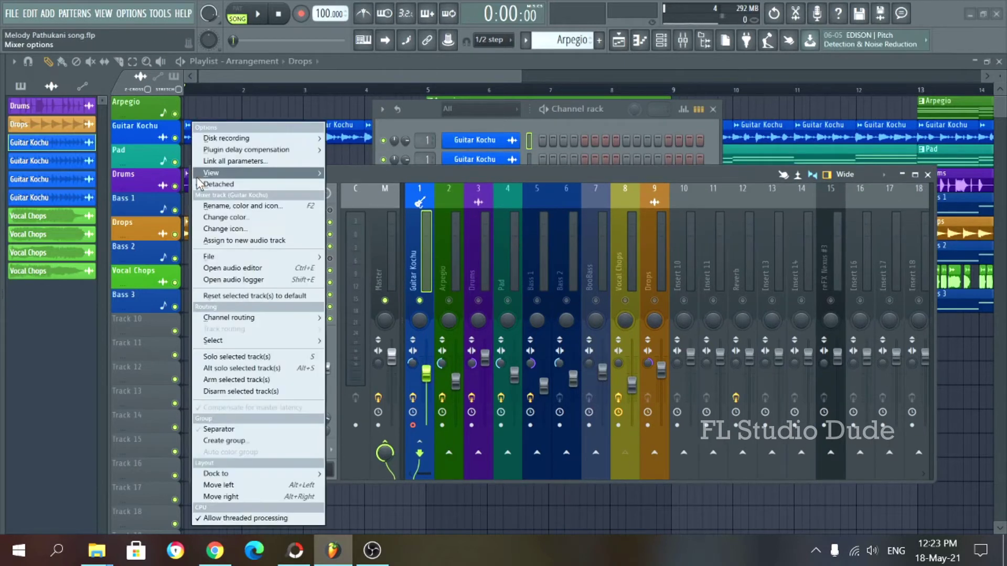
mouse_move(223, 141)
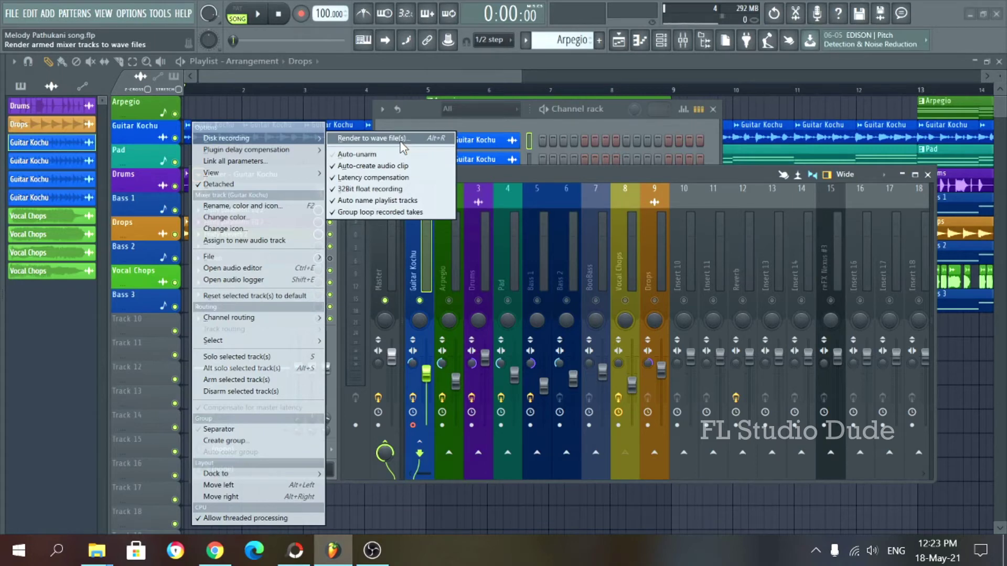
click(416, 264)
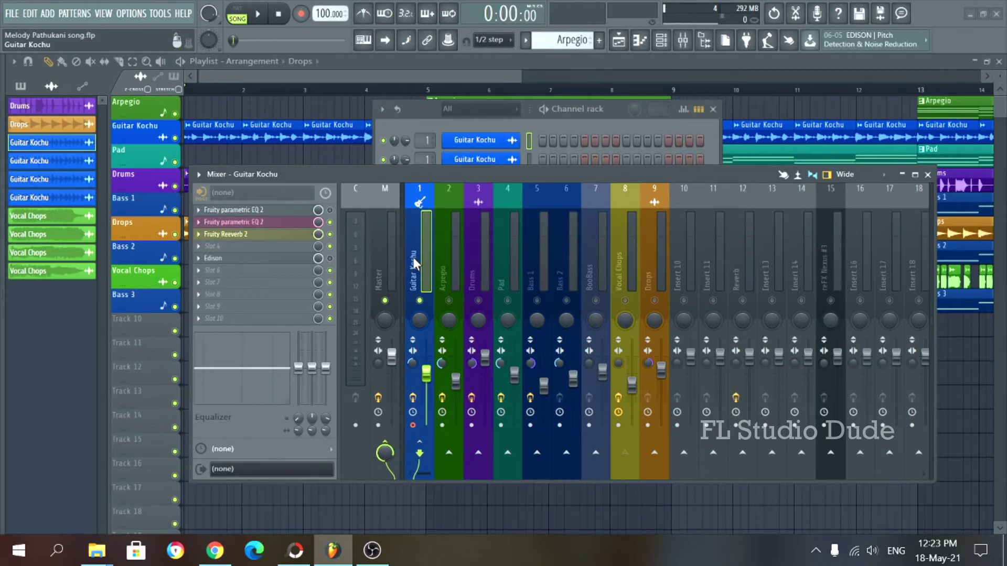
drag(423, 177, 424, 180)
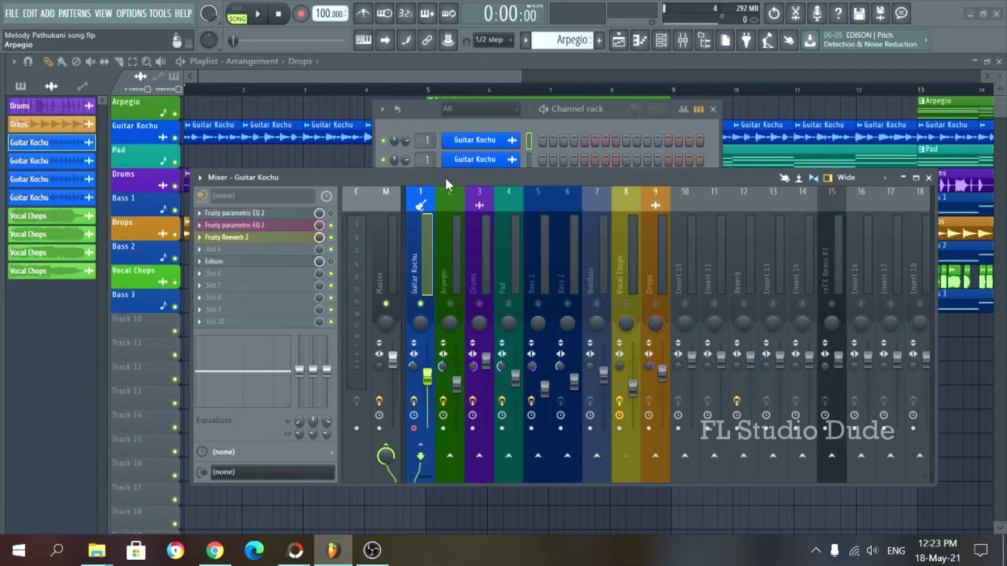
drag(447, 176, 444, 176)
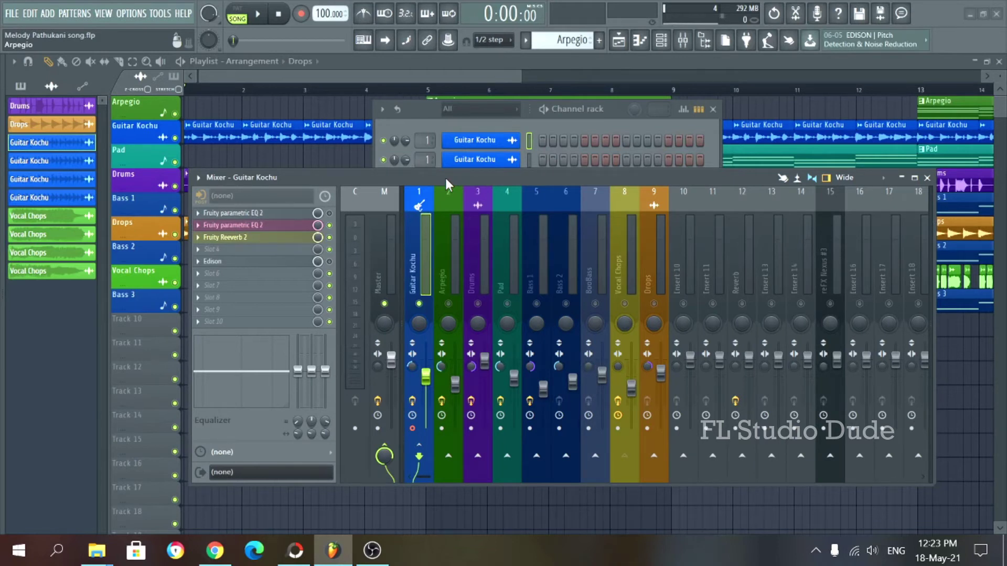
drag(428, 177, 435, 178)
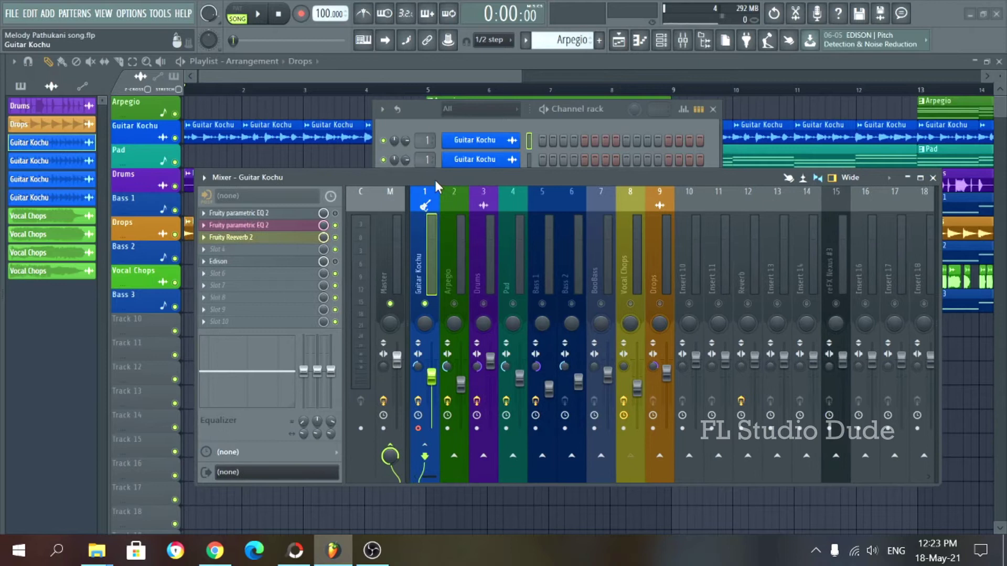
click(205, 180)
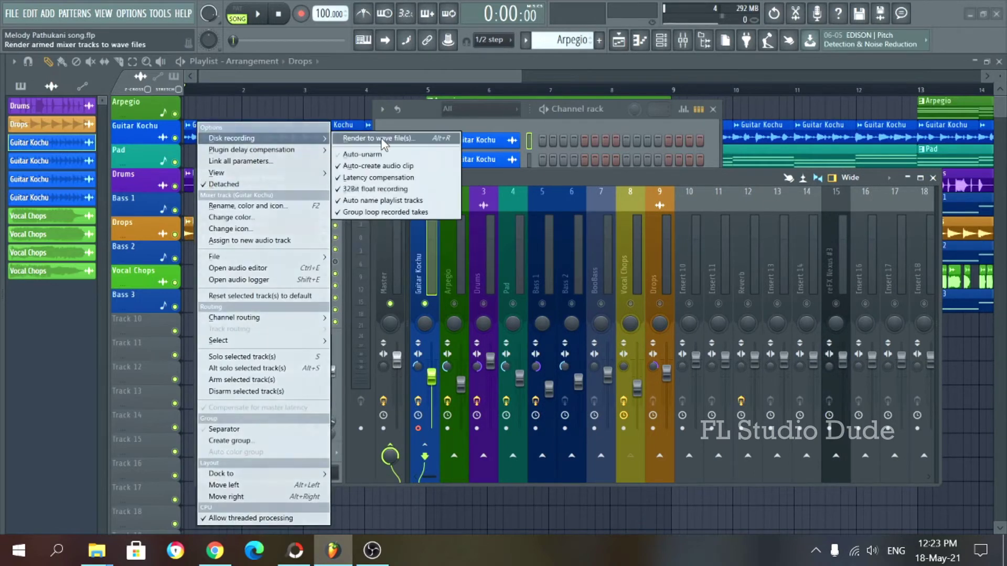
click(529, 172)
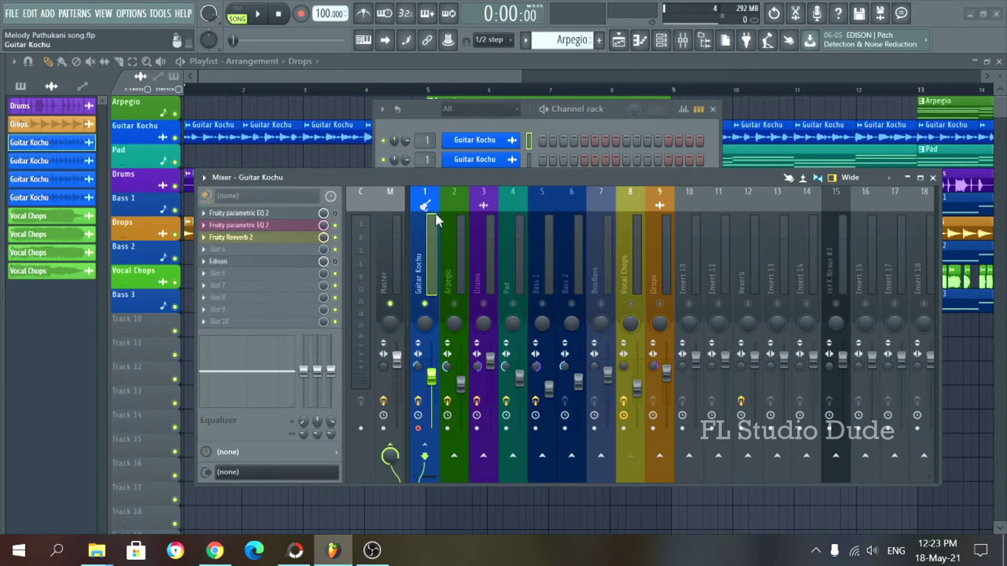
Step: Disarm disk recording on the Guitar Kochu track and move the Mixer window back up
drag(436, 180, 445, 172)
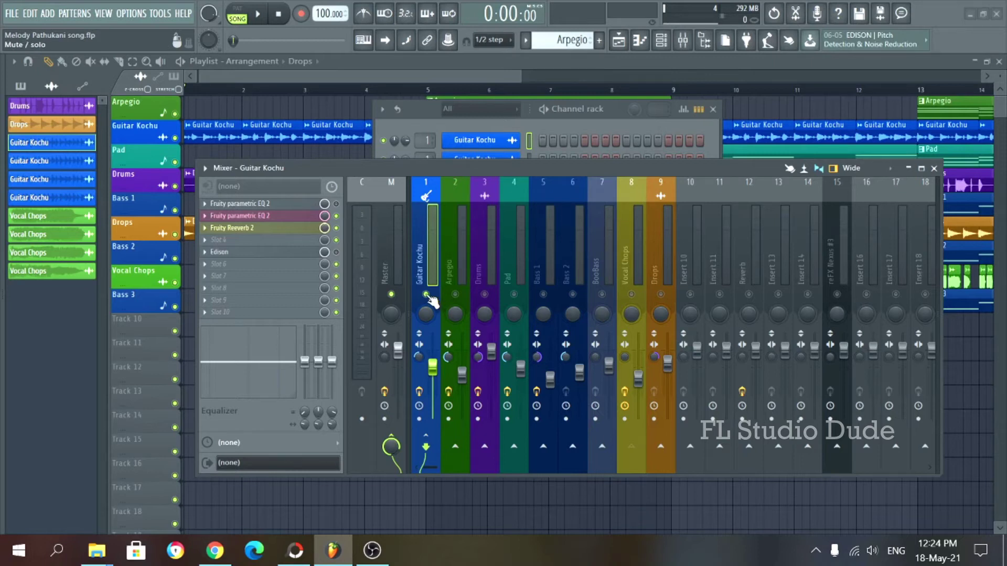
drag(455, 168, 458, 136)
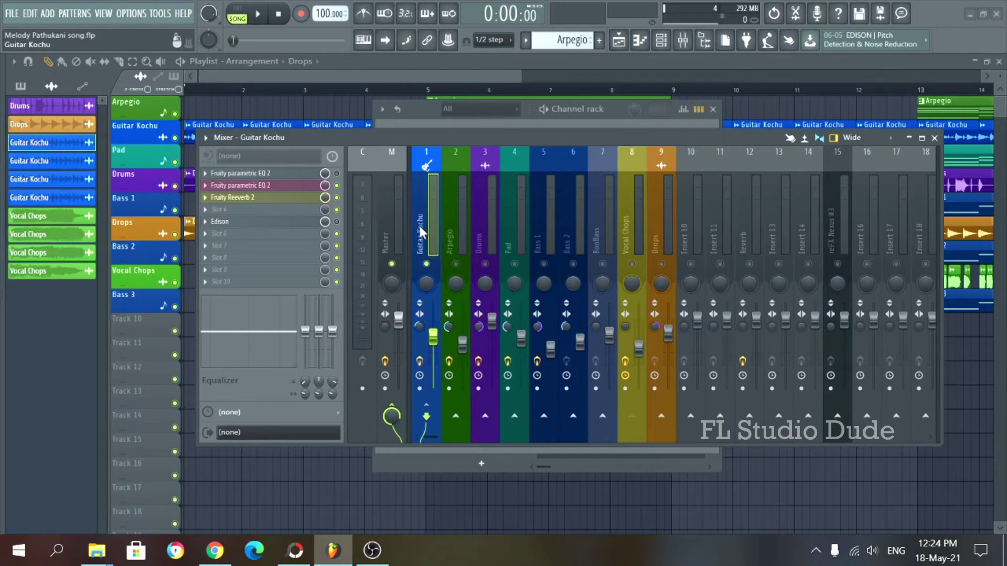
Step: Try selecting the Guitar Kochu, Arpegio, Drums and Pad tracks as a group, as well as single tracks such as Insert 13
drag(438, 217, 518, 222)
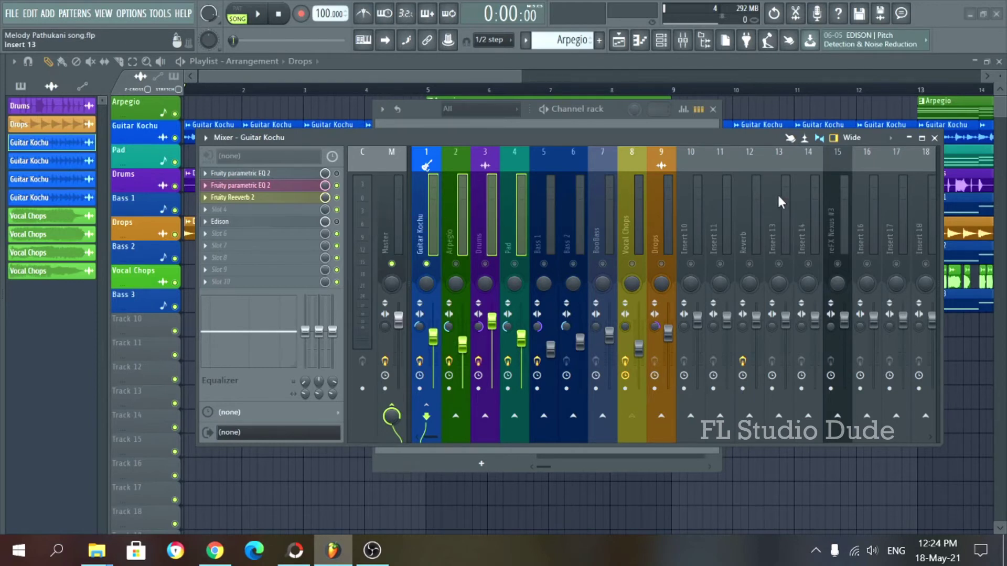
click(781, 173)
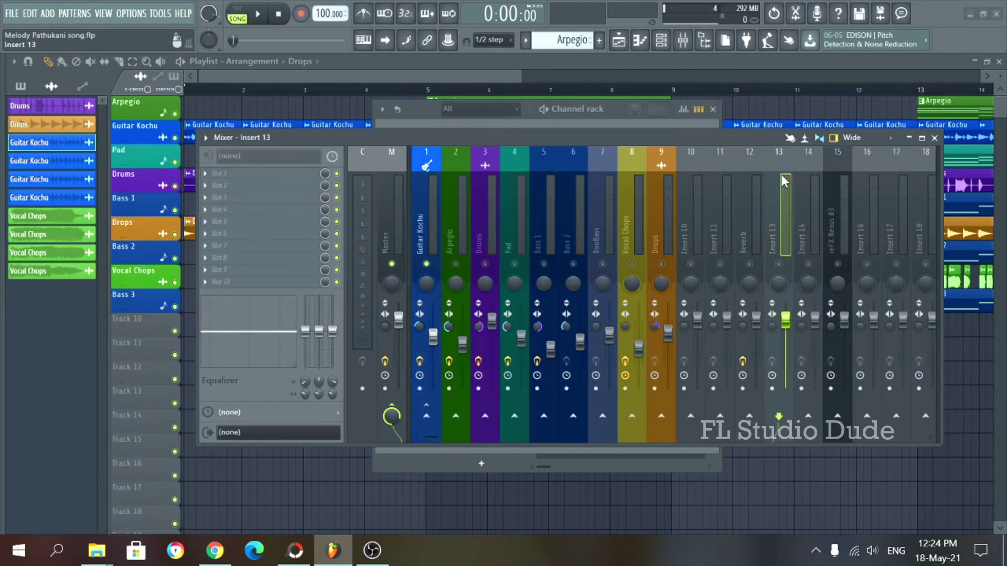
drag(424, 171, 521, 175)
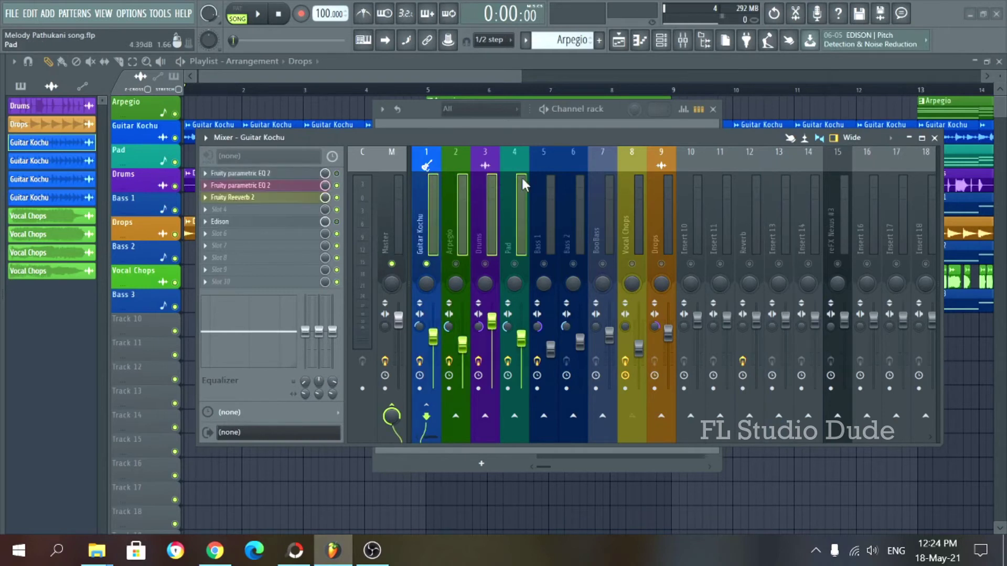
click(455, 178)
click(490, 183)
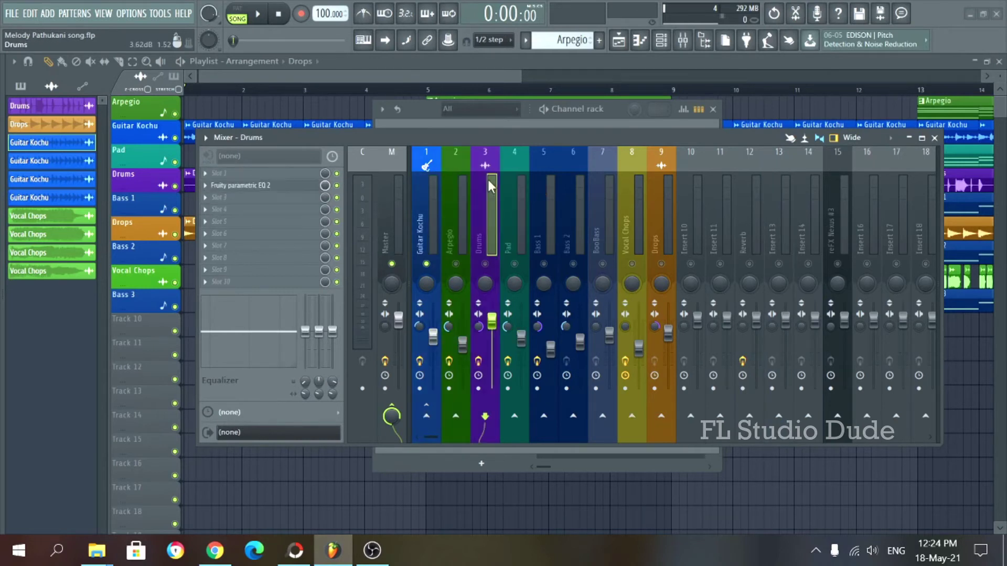
click(517, 183)
drag(421, 178, 515, 184)
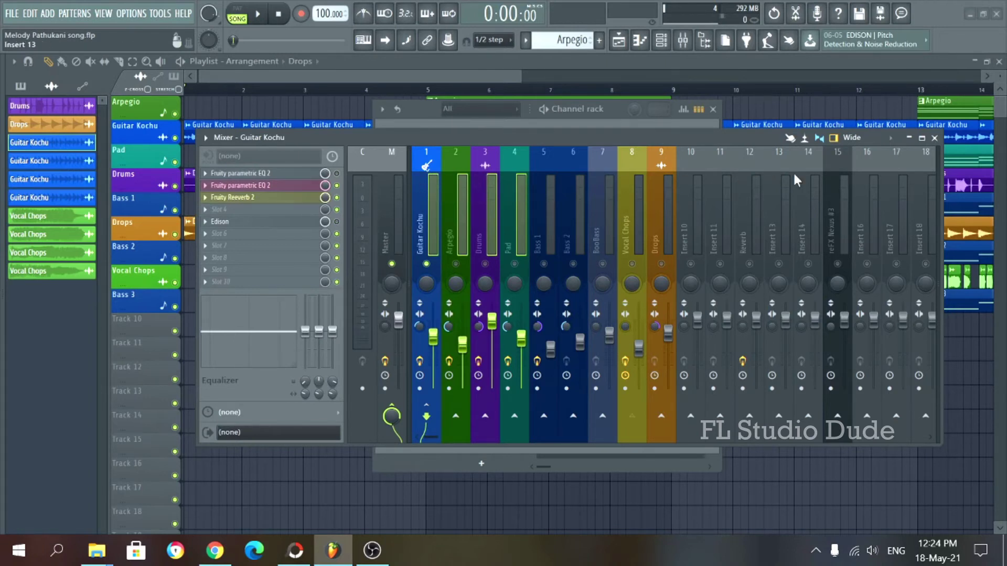
Step: Add the Fruity Reeverb 2 effect to the reFX Nexus #3 track and close its window
click(843, 162)
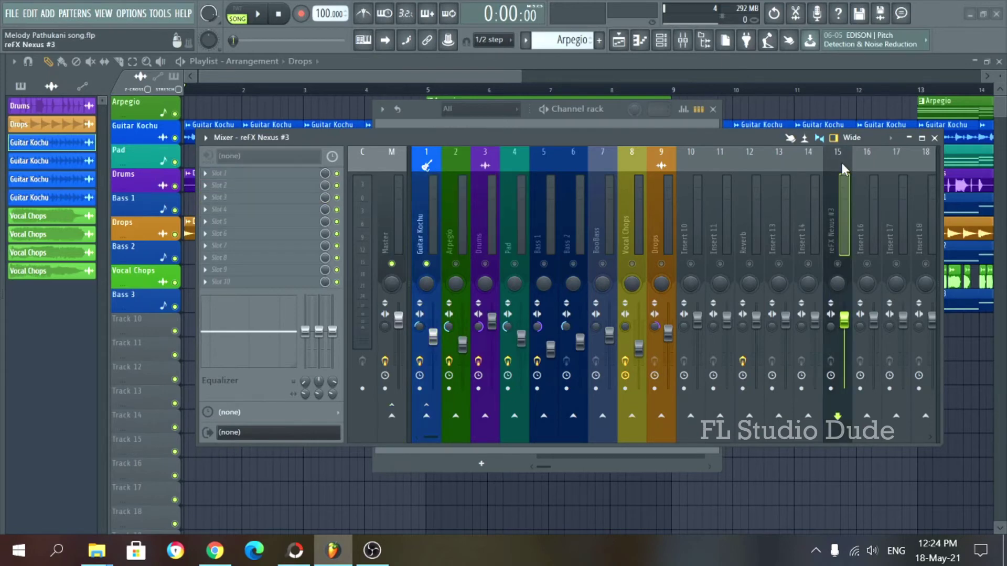
click(220, 197)
click(423, 174)
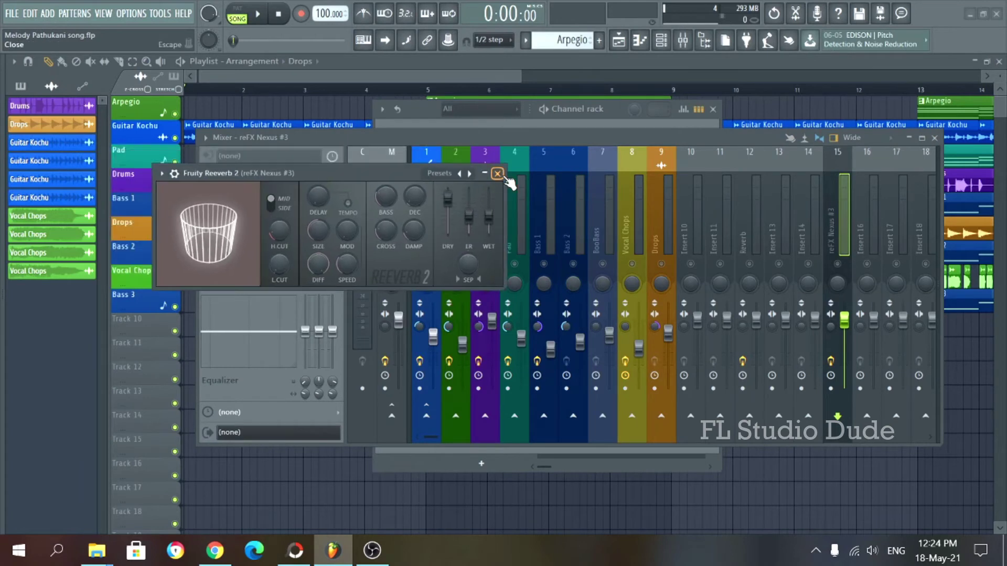
click(498, 174)
Step: Route the Guitar Kochu, Arpegio, Drums and Pad tracks only to the reFX Nexus #3 track and check the Arpegio and Guitar Kochu routing
click(427, 174)
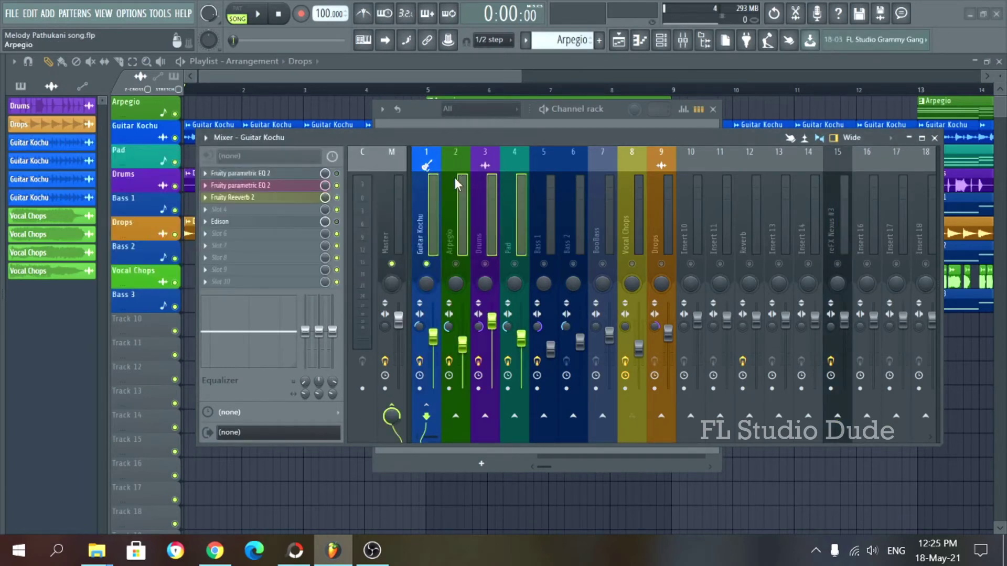
right_click(840, 418)
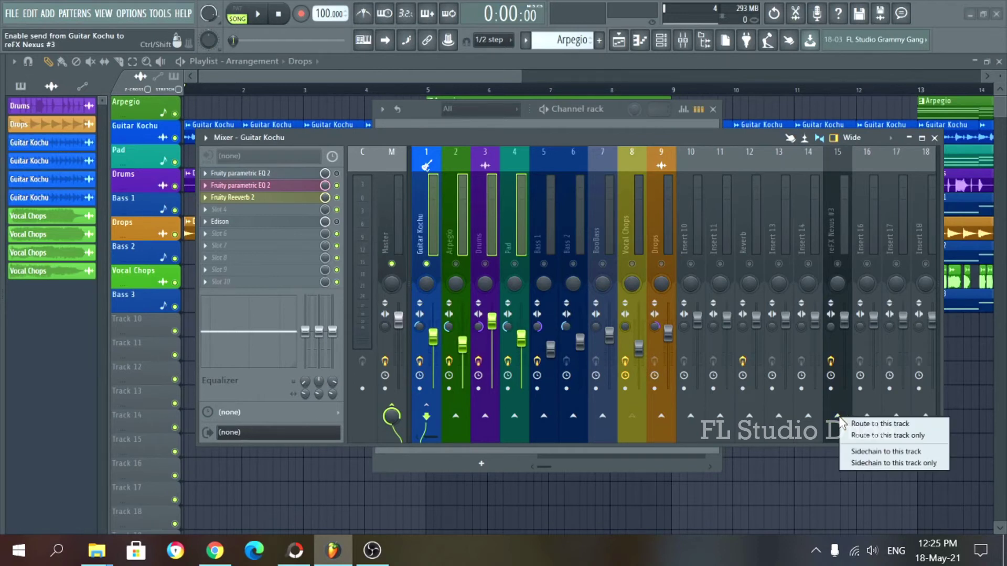
click(912, 437)
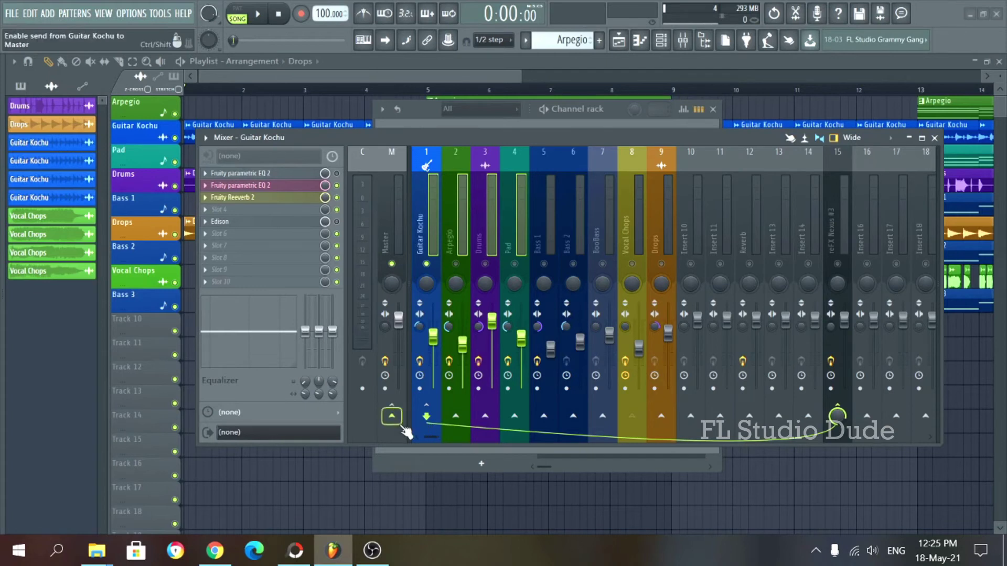
click(466, 257)
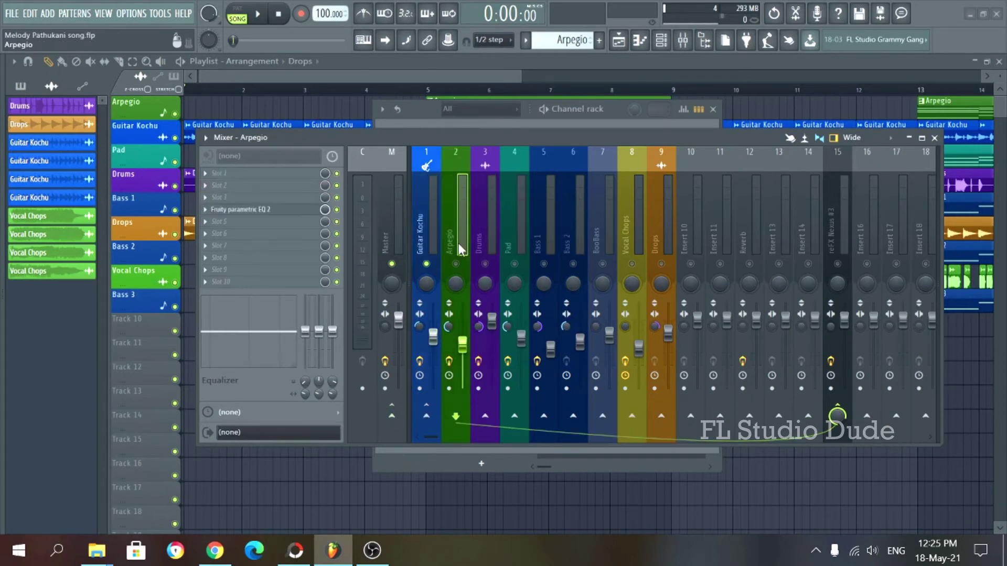
click(436, 260)
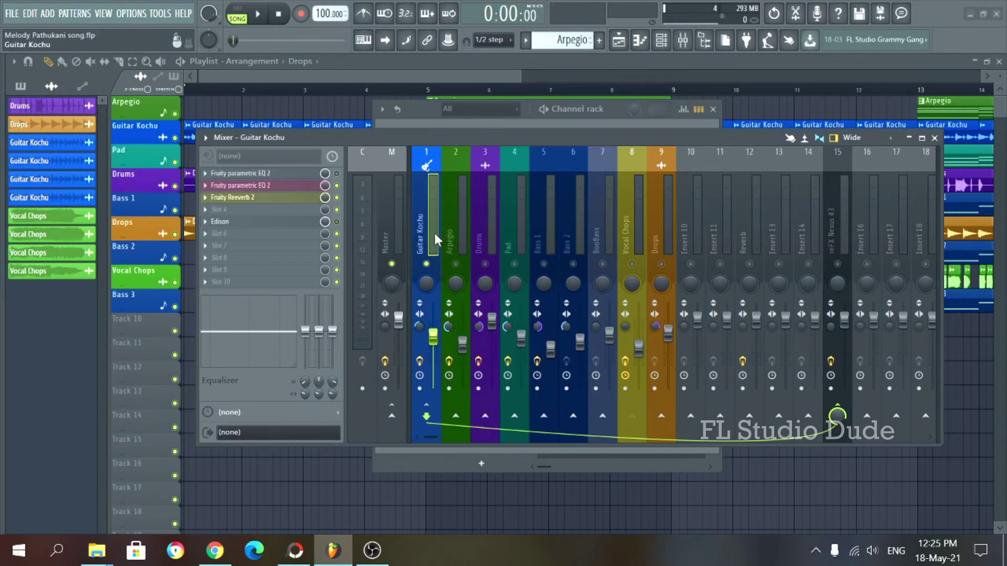
Step: Add the Fruity Parametric EQ 2 effect to the reFX Nexus #3 track, and disable both it and Fruity Reeverb 2
drag(434, 234, 512, 239)
click(840, 194)
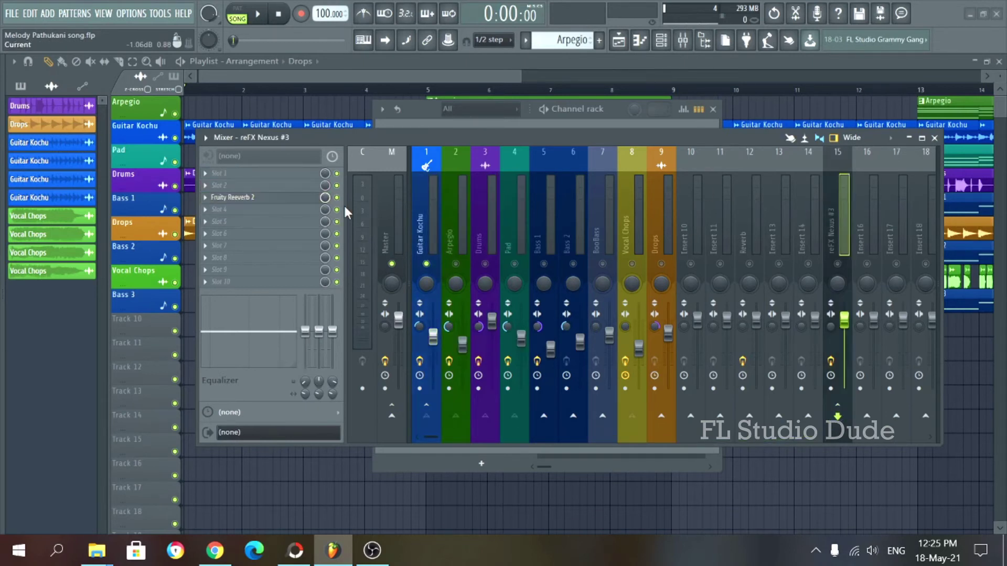
click(237, 212)
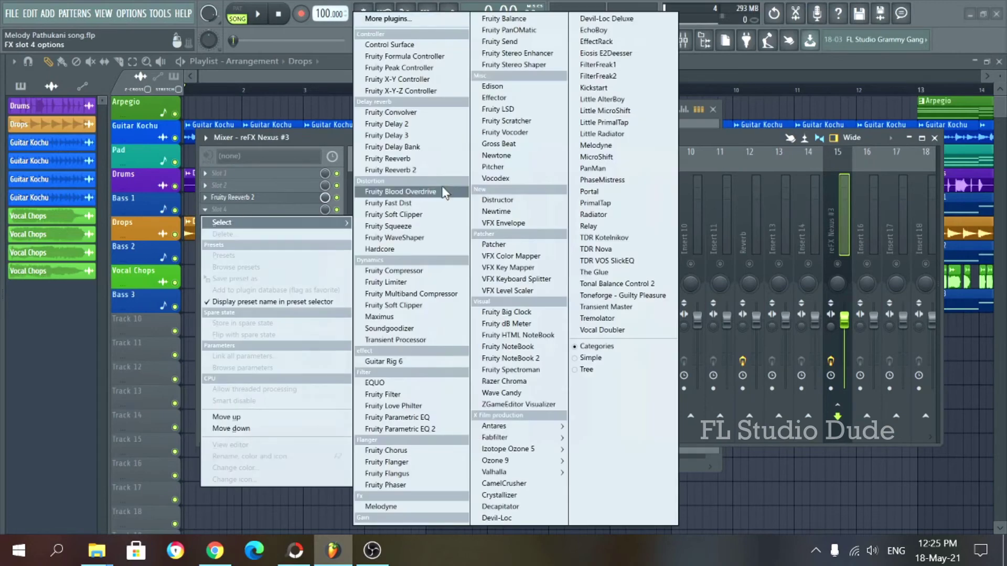
click(399, 429)
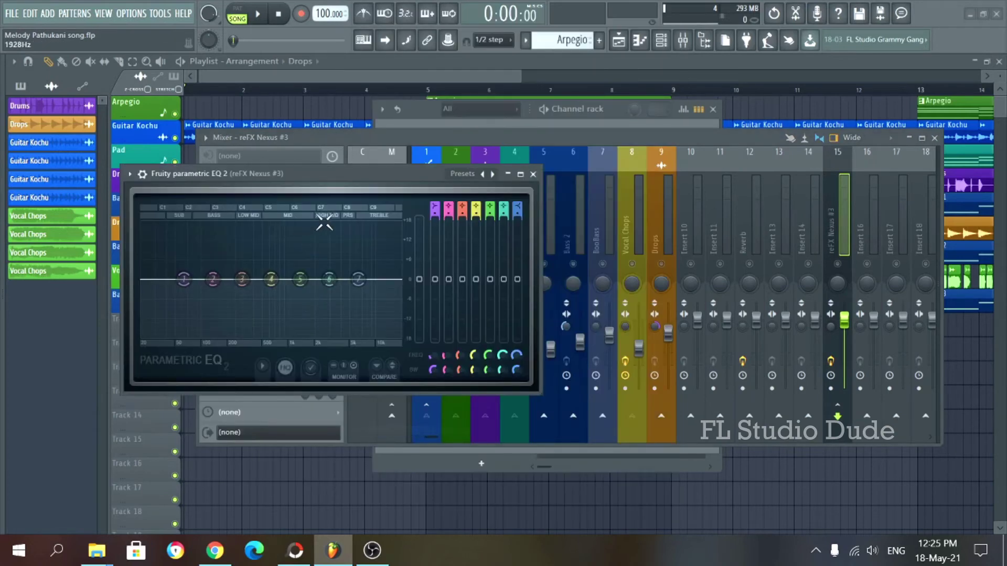
click(533, 174)
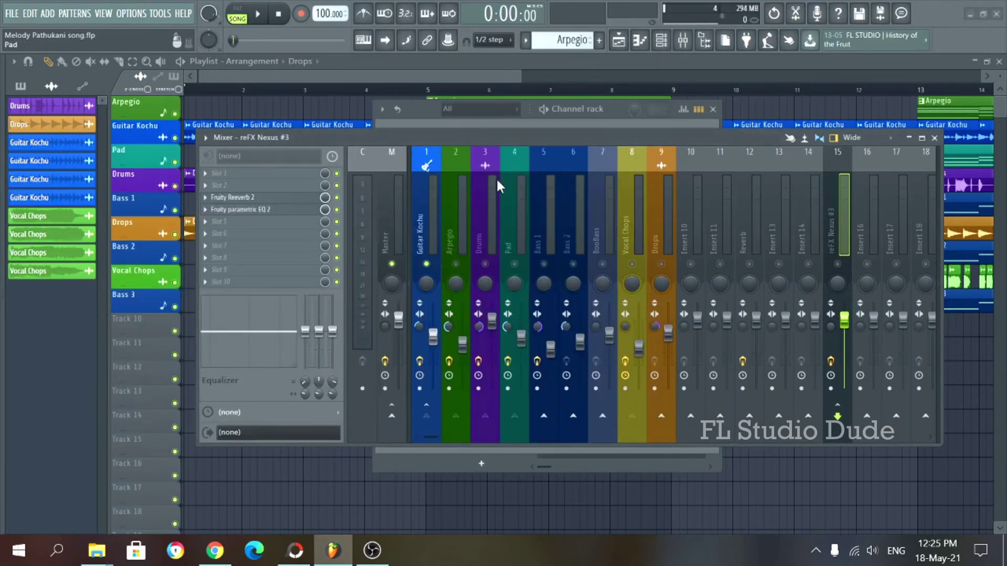
click(337, 198)
click(337, 210)
Step: Route the Guitar Kochu, Arpegio, Drums and Pad tracks to the Master instead of the reFX Nexus #3 track
drag(429, 172, 530, 176)
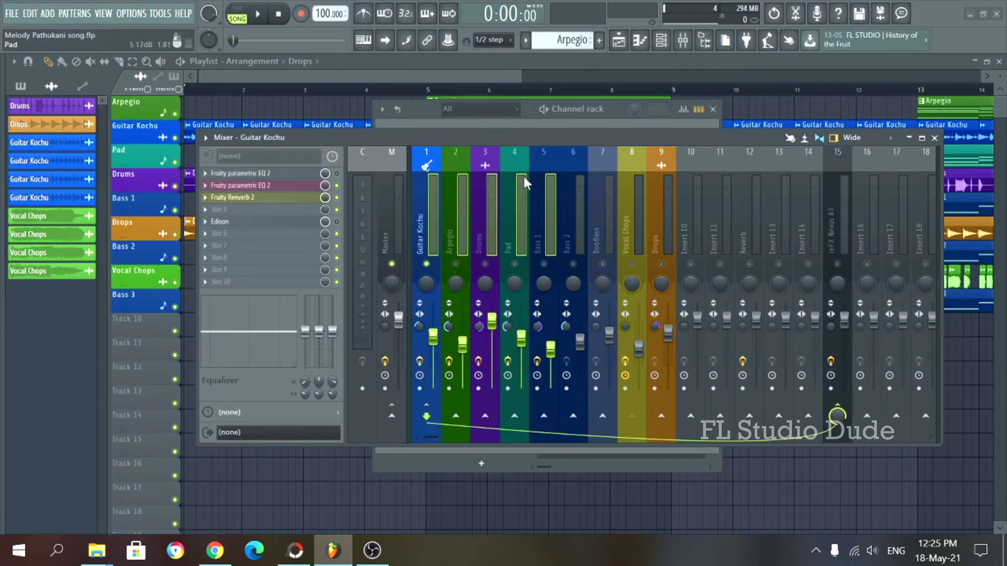
click(521, 176)
click(414, 172)
drag(416, 178, 508, 184)
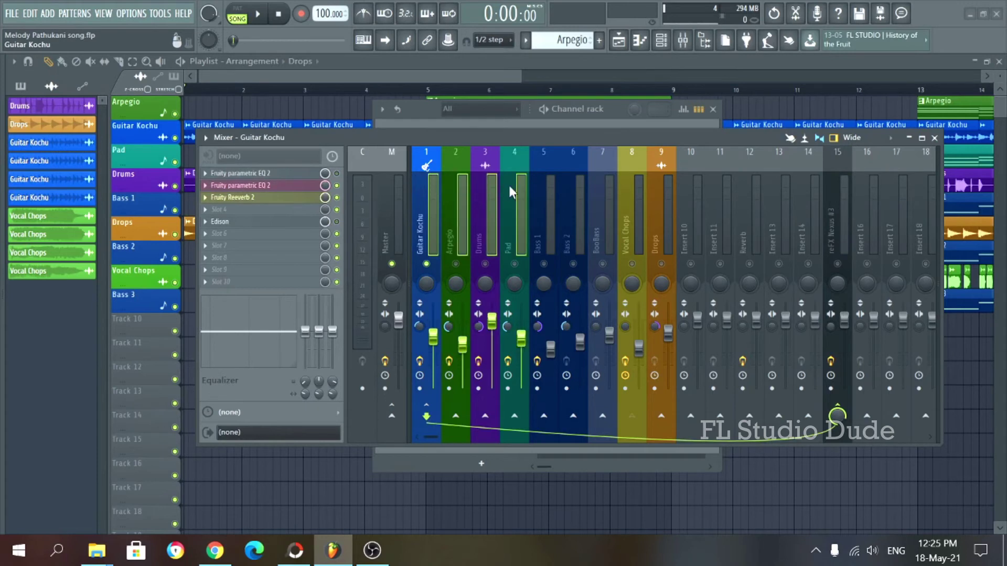
click(838, 414)
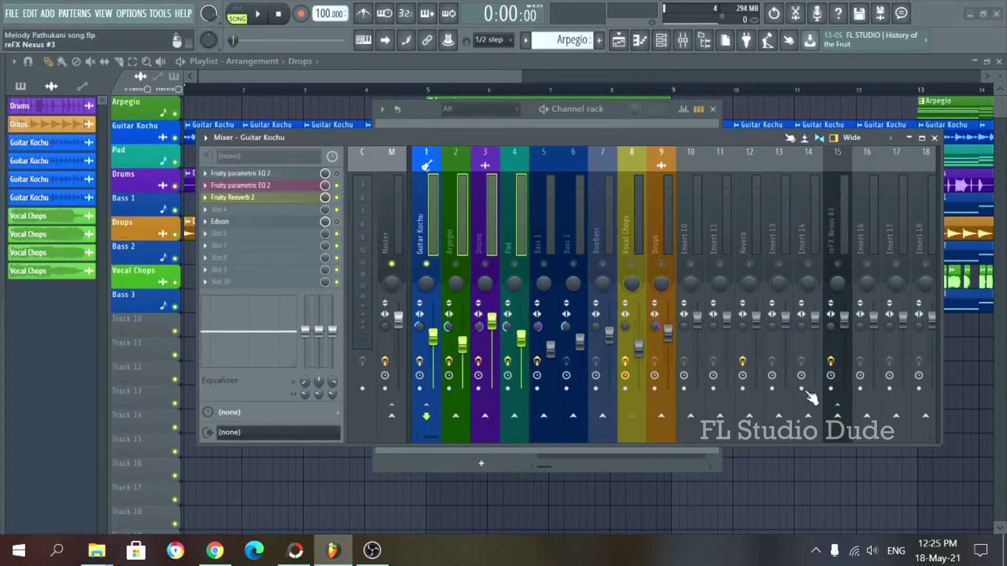
click(393, 417)
click(832, 215)
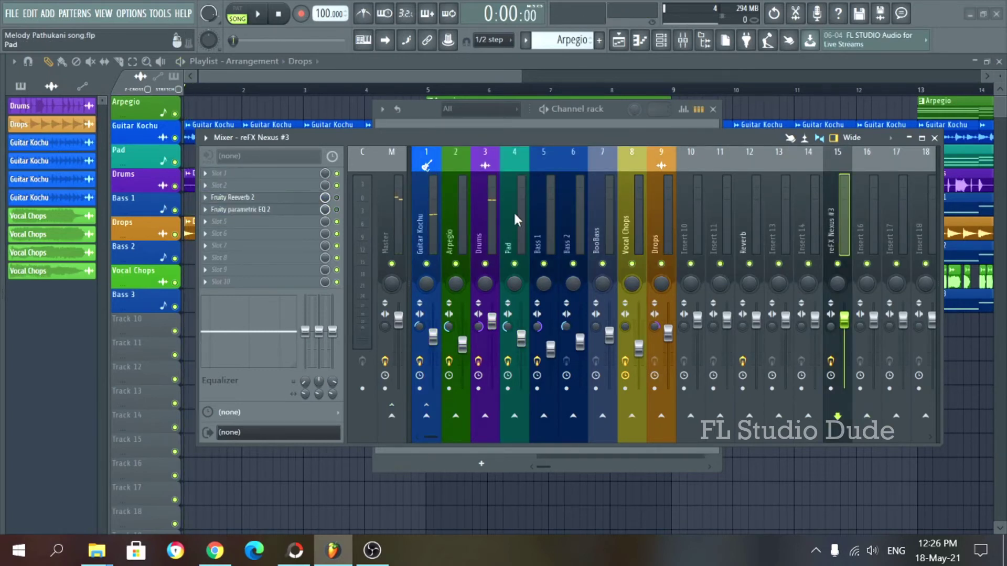
Step: Turn on the Waveforms view for the mixer tracks and play the song briefly to watch the waveforms
drag(406, 134, 385, 139)
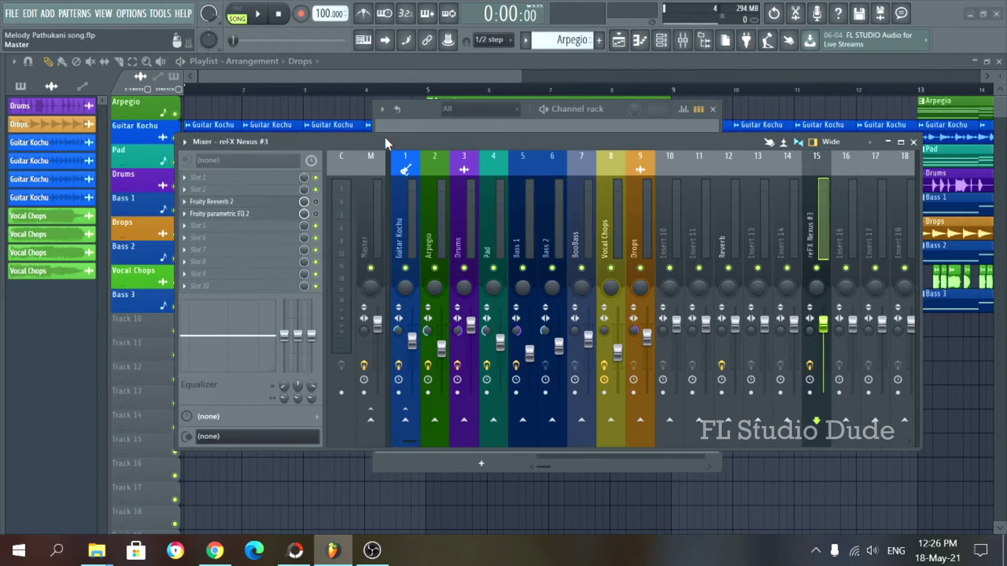
click(191, 142)
mouse_move(188, 141)
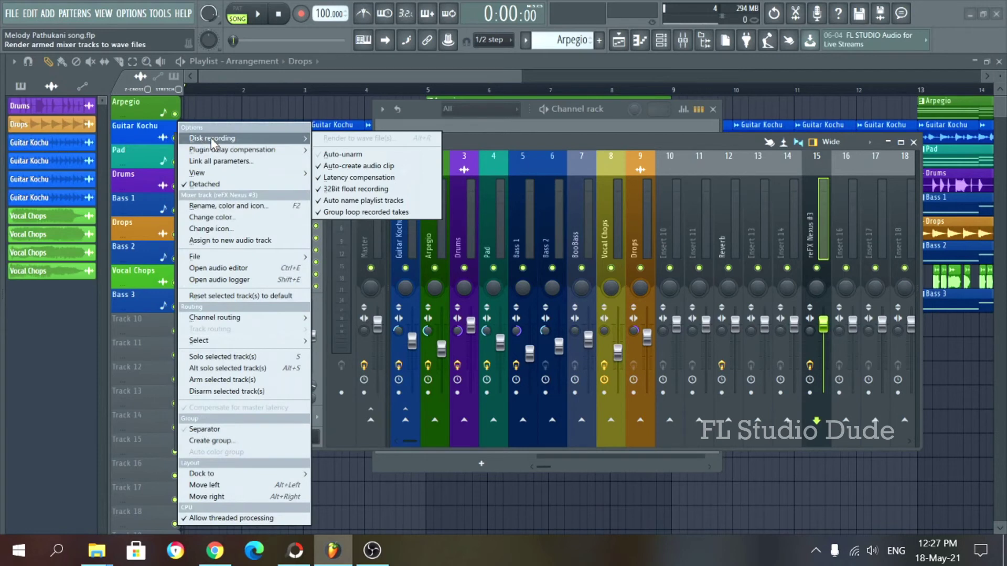
mouse_move(227, 151)
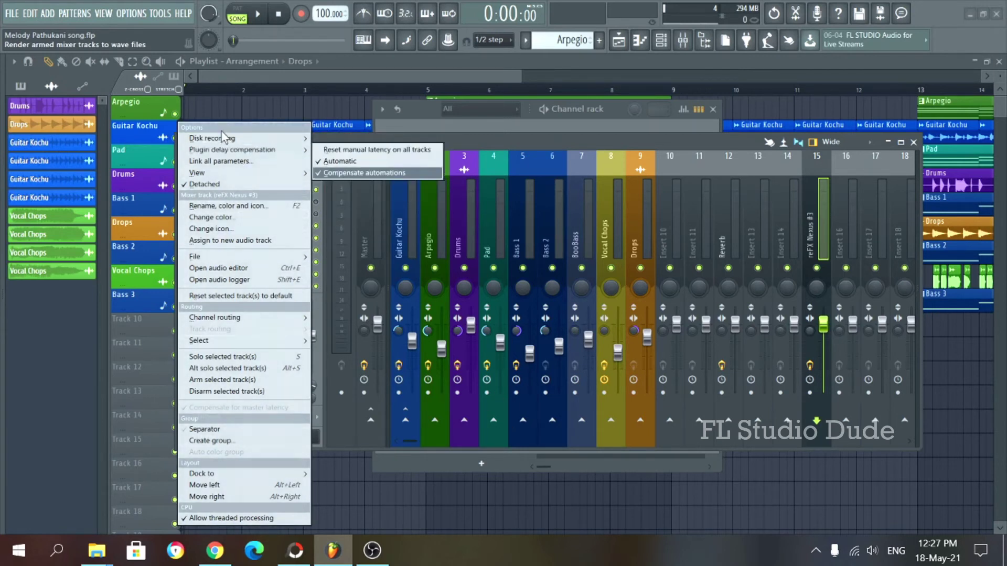
mouse_move(208, 174)
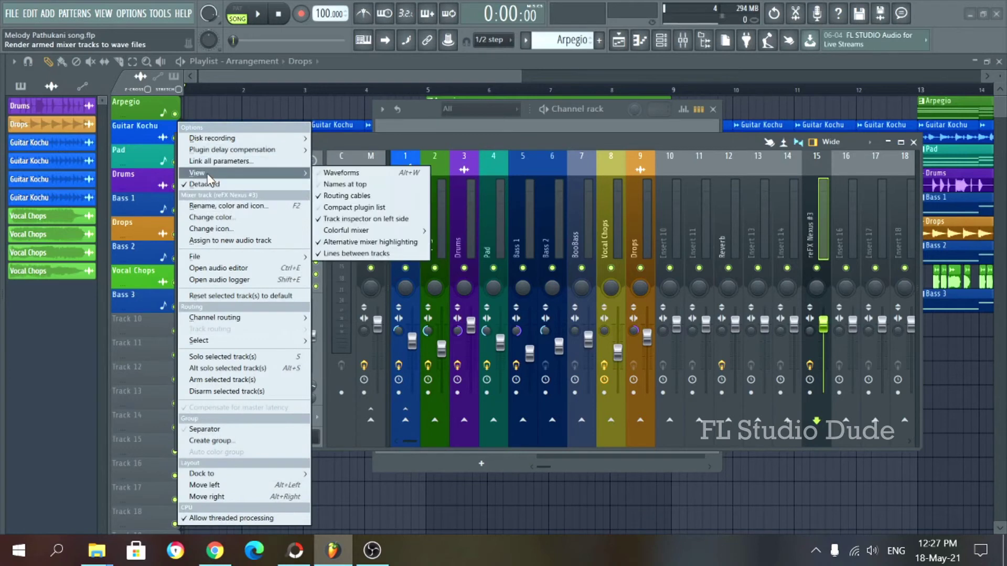
click(353, 172)
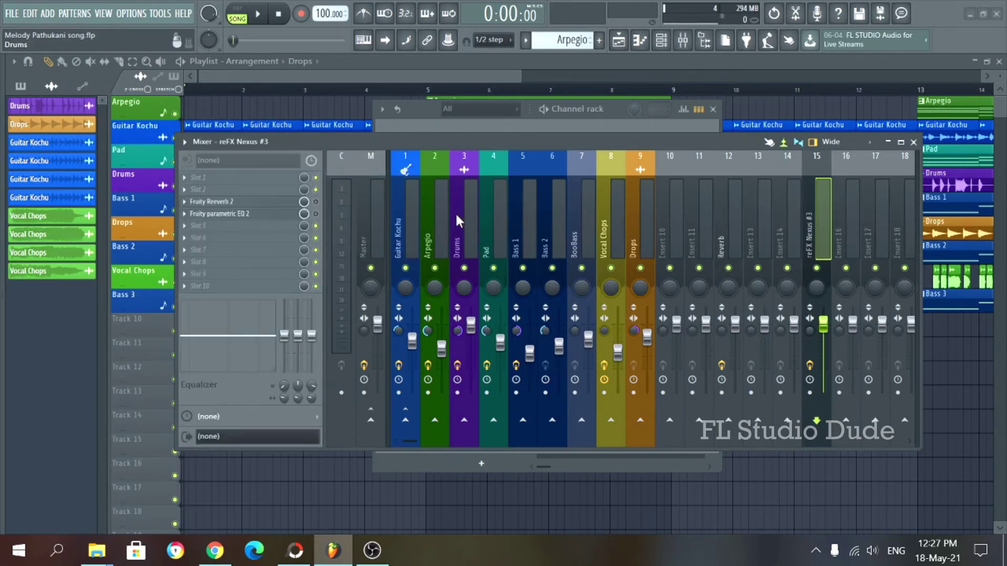
key(space)
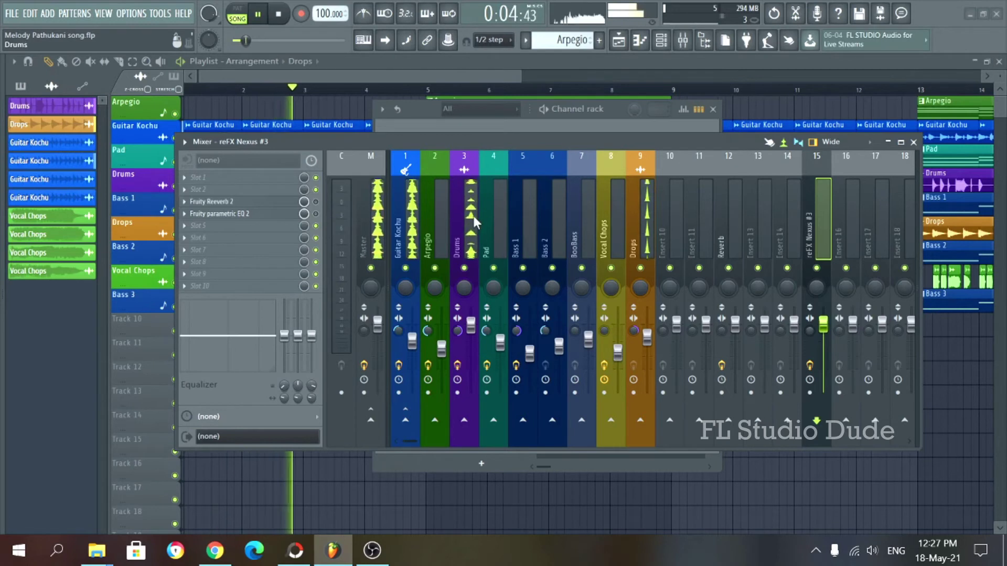
key(space)
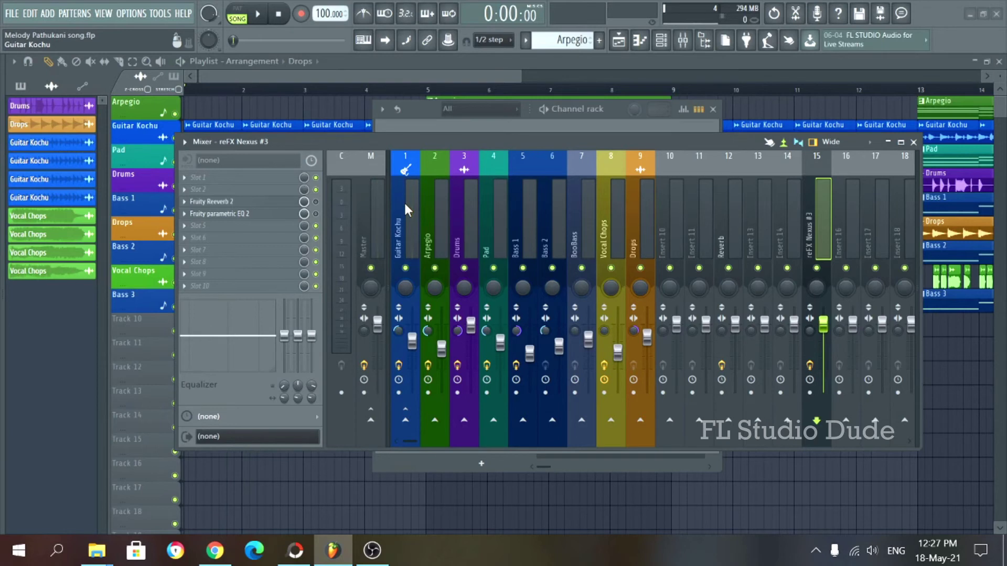
Step: Try the Names at top view for the mixer tracks and switch it back off
click(185, 142)
mouse_move(220, 173)
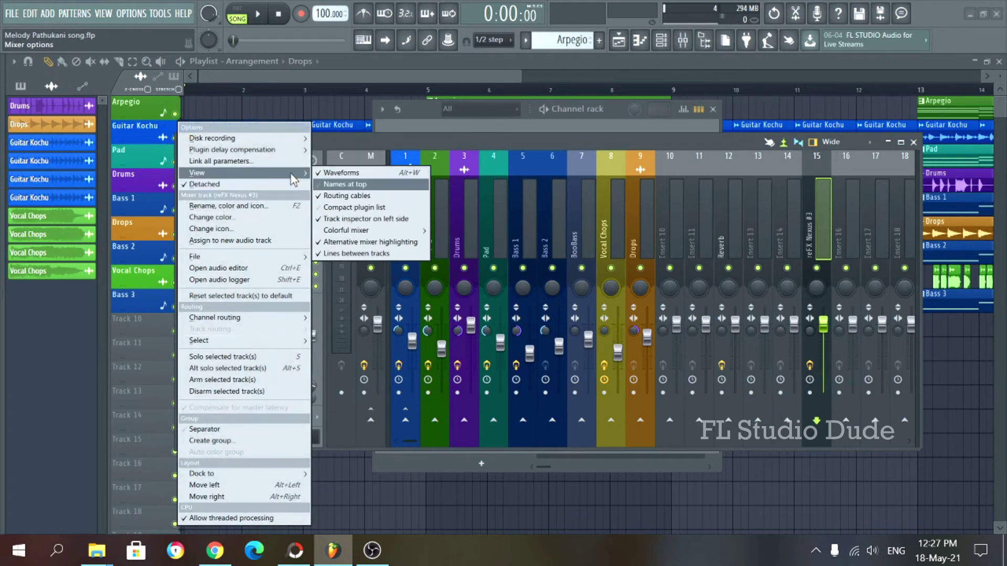
click(346, 184)
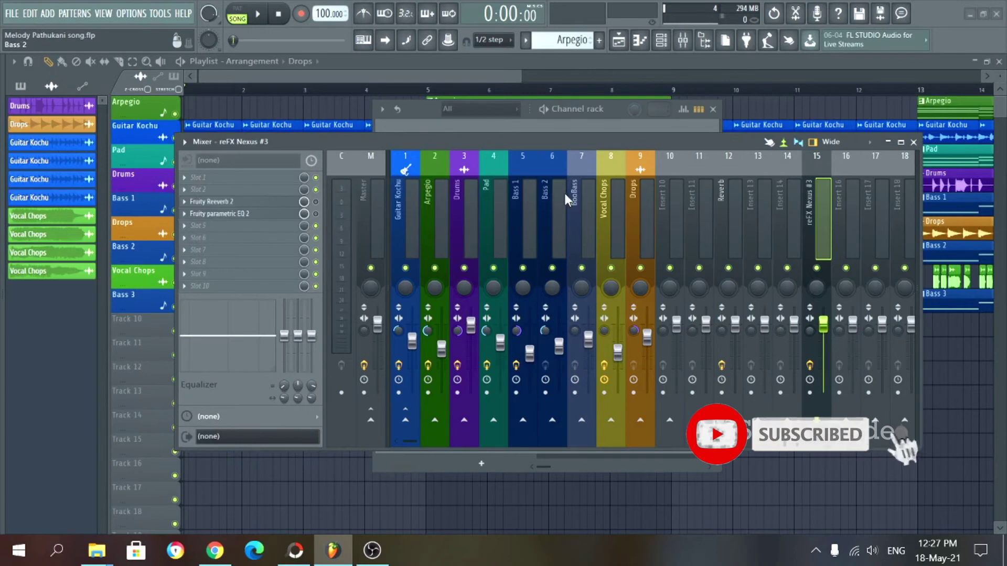
click(184, 143)
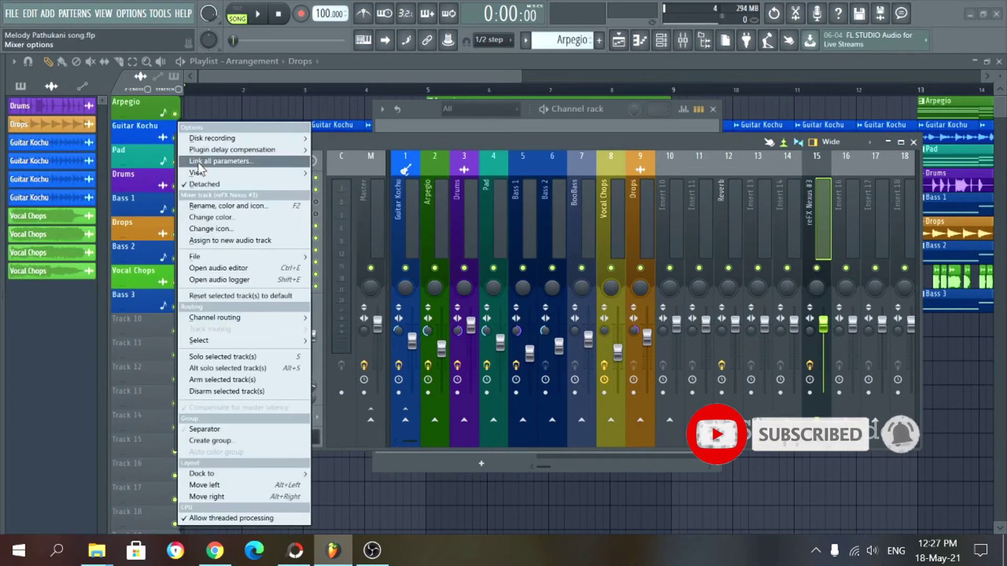
mouse_move(284, 172)
click(361, 185)
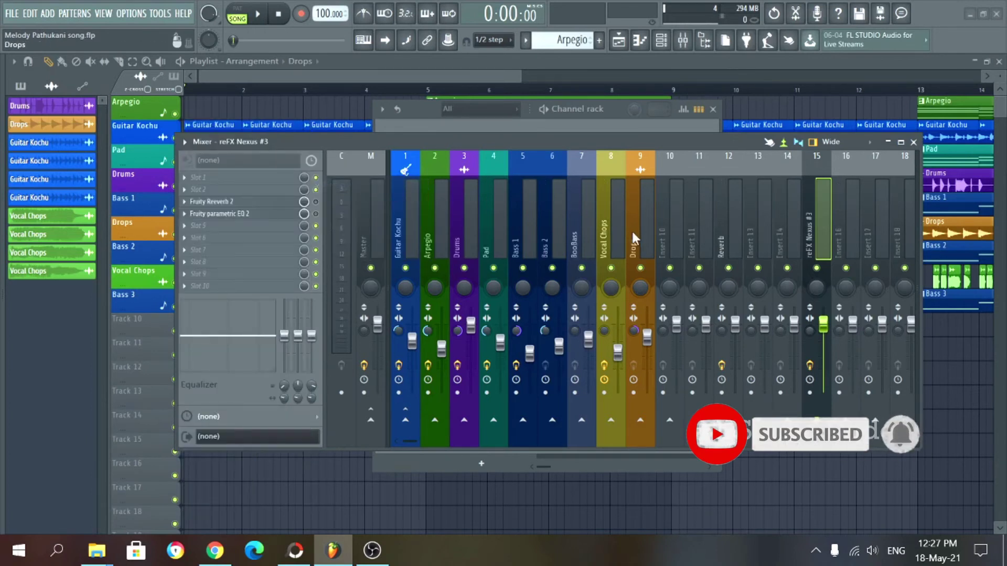
Step: Turn off the Mixer's Detached option and test it on the playlist, reopening the Mixer and closing the Channel rack
click(188, 144)
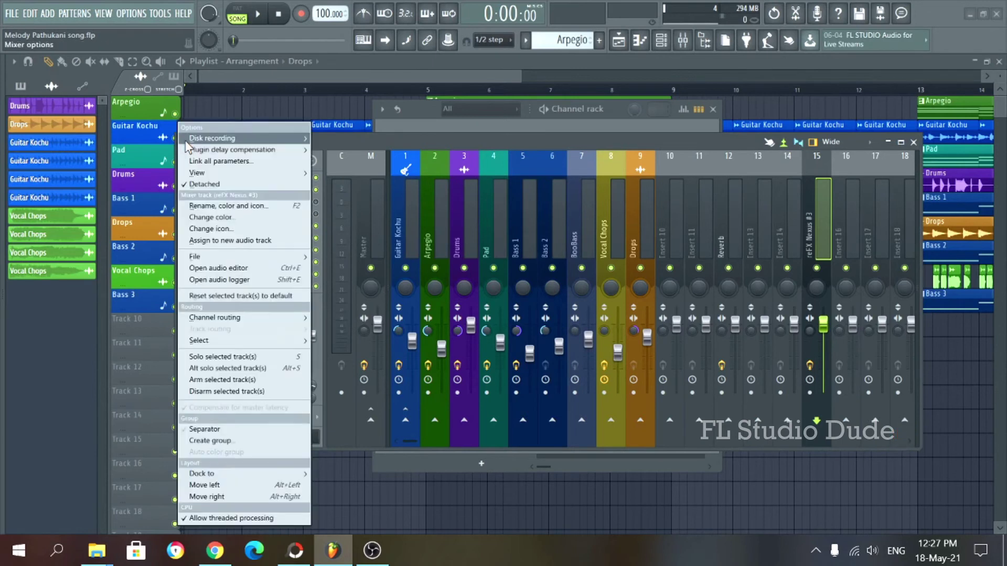
click(206, 184)
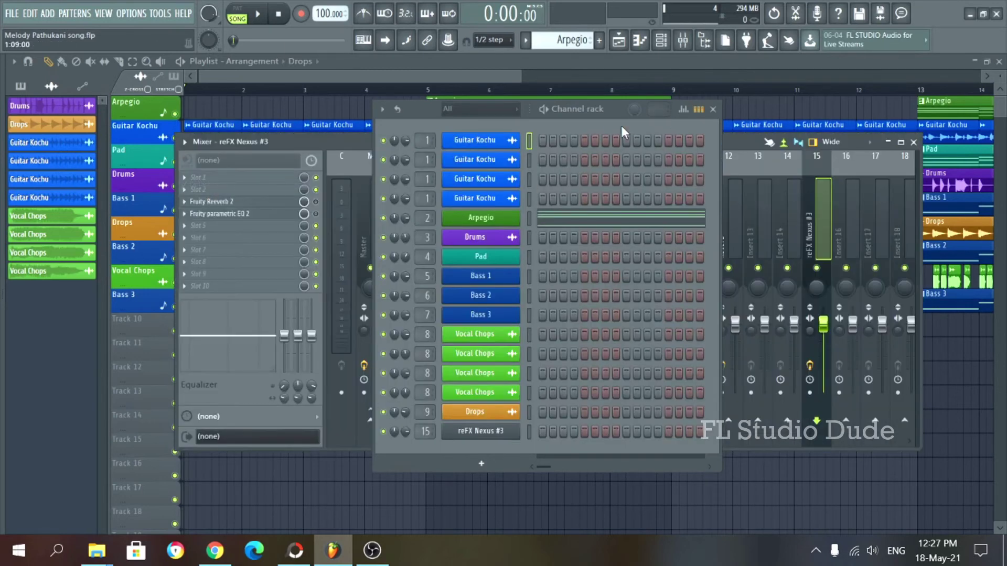
click(645, 88)
click(754, 88)
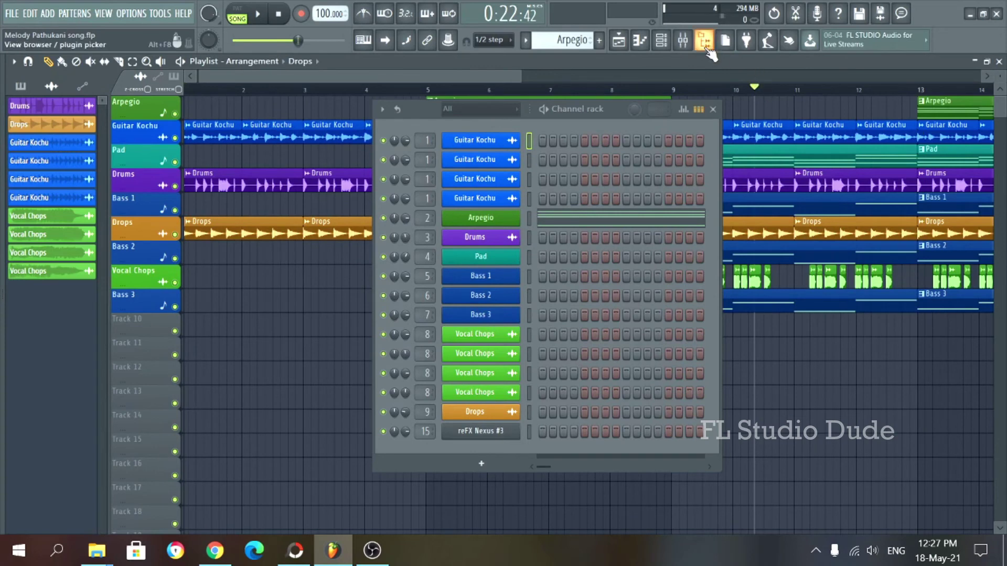
click(682, 40)
click(712, 109)
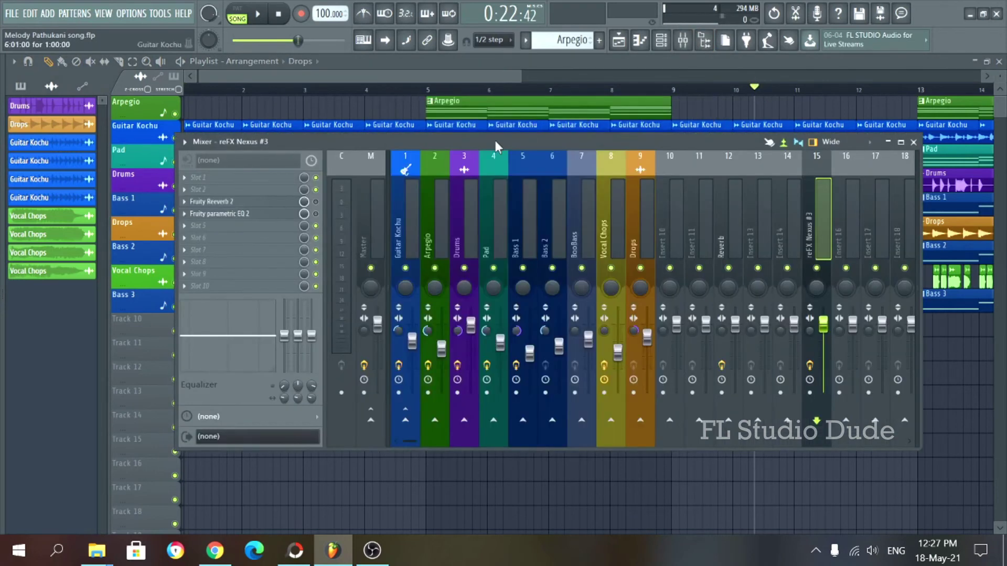
Step: Detach the Mixer window again and move the playback position to about bar 4 in the playlist
click(184, 142)
click(198, 188)
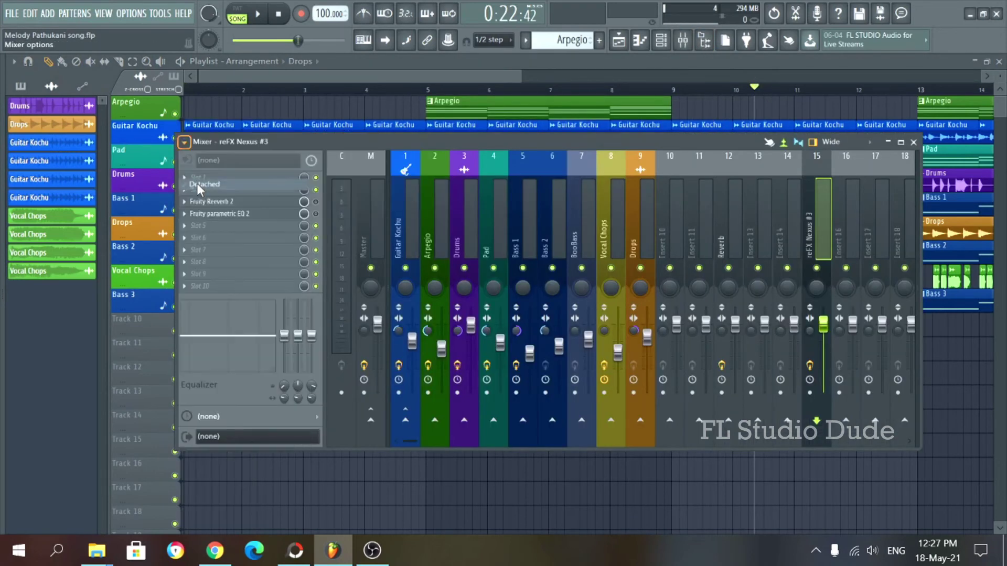
click(639, 90)
click(364, 90)
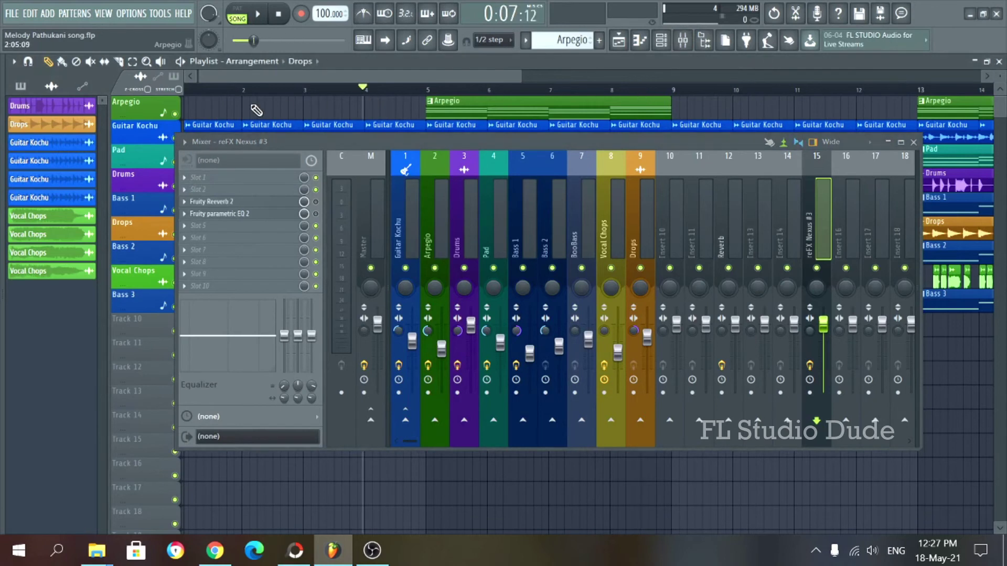
Step: Add separators to the selected Guitar Kochu, Arpegio, Drums and Pad tracks and inspect the spacing between them
click(184, 141)
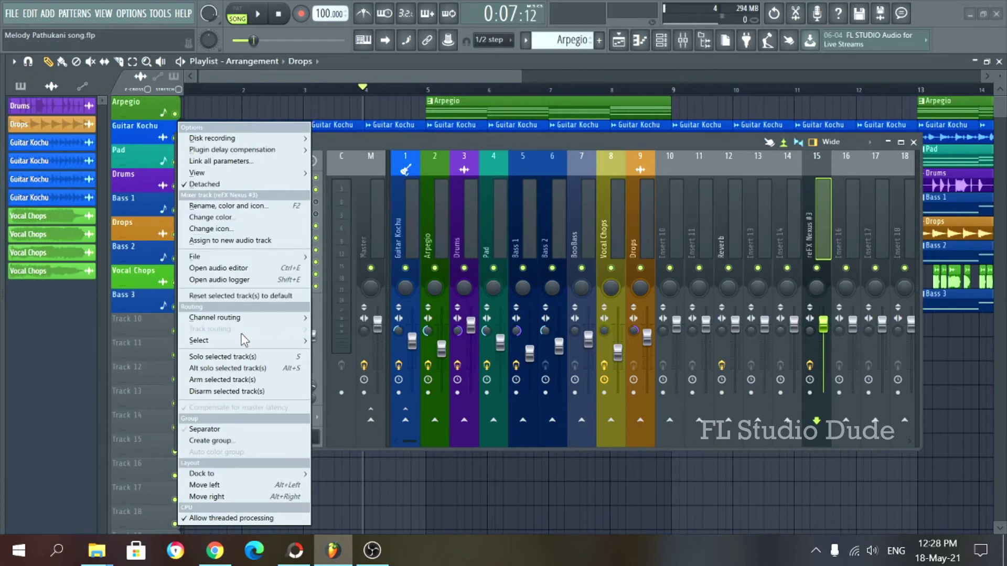
mouse_move(241, 318)
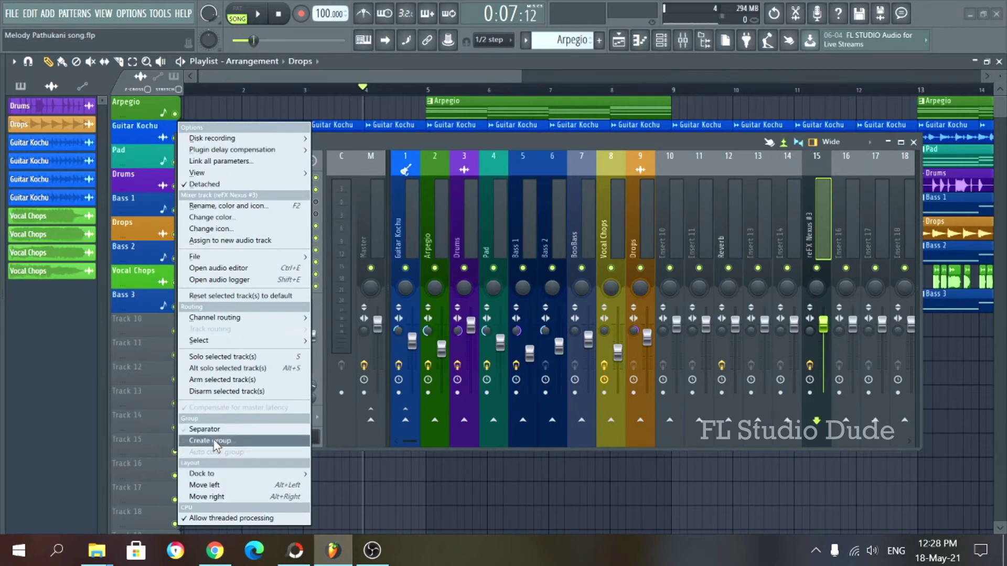
click(406, 188)
drag(404, 188, 496, 193)
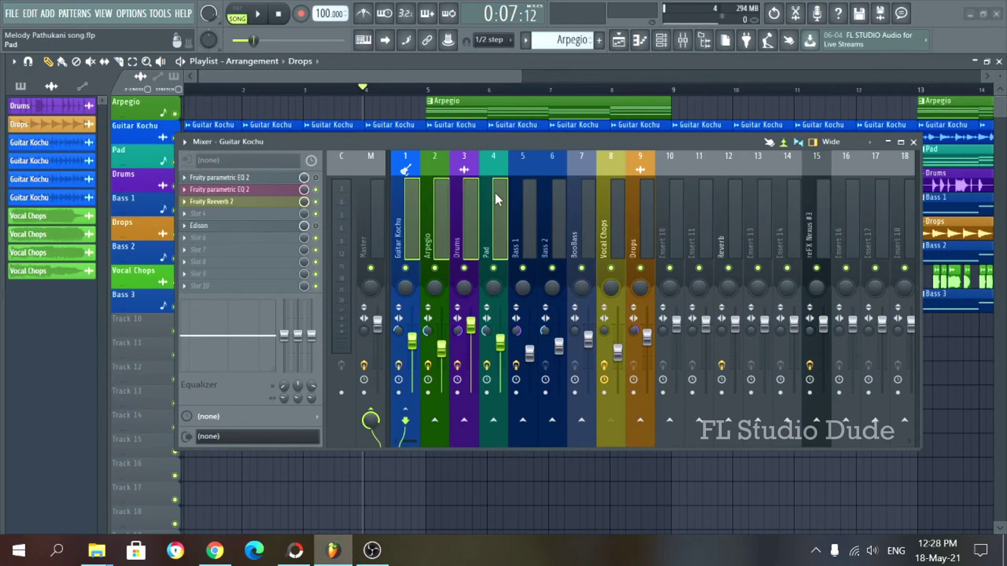
click(193, 147)
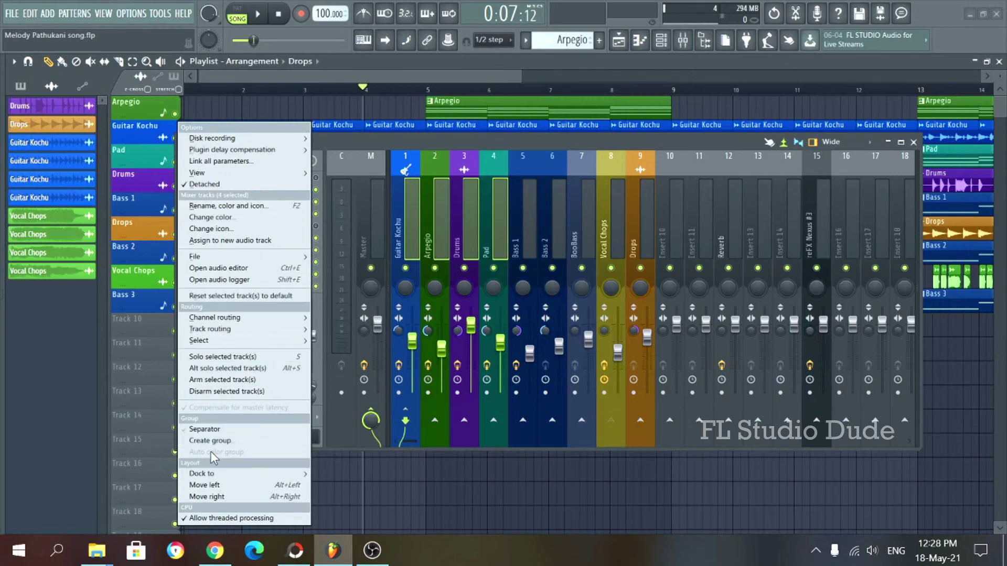
click(448, 135)
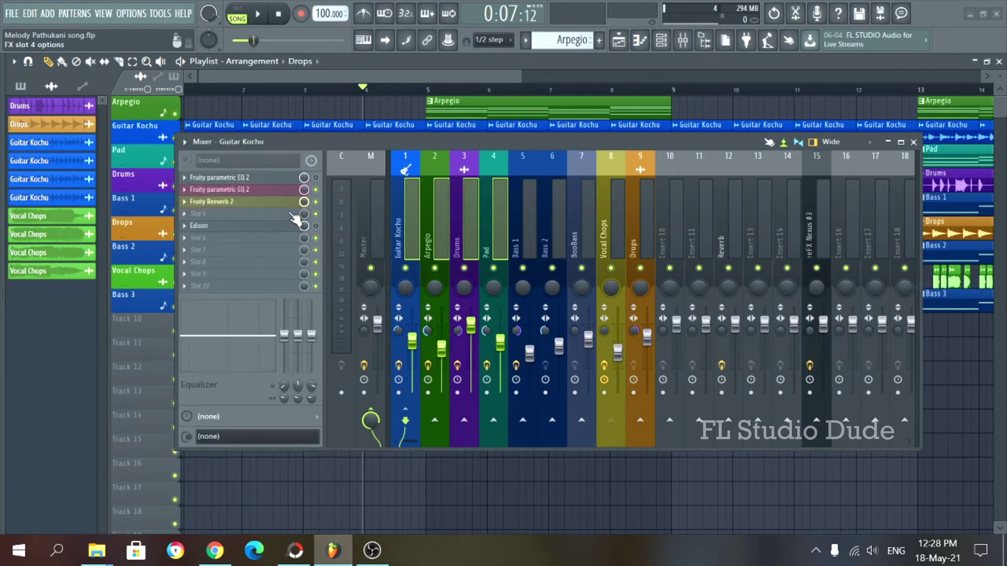
click(185, 142)
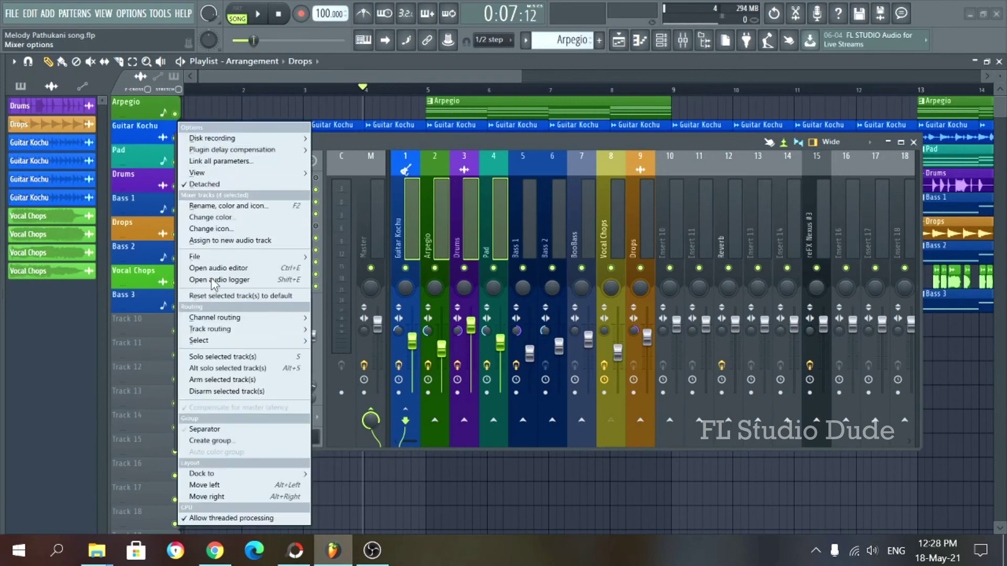
click(221, 431)
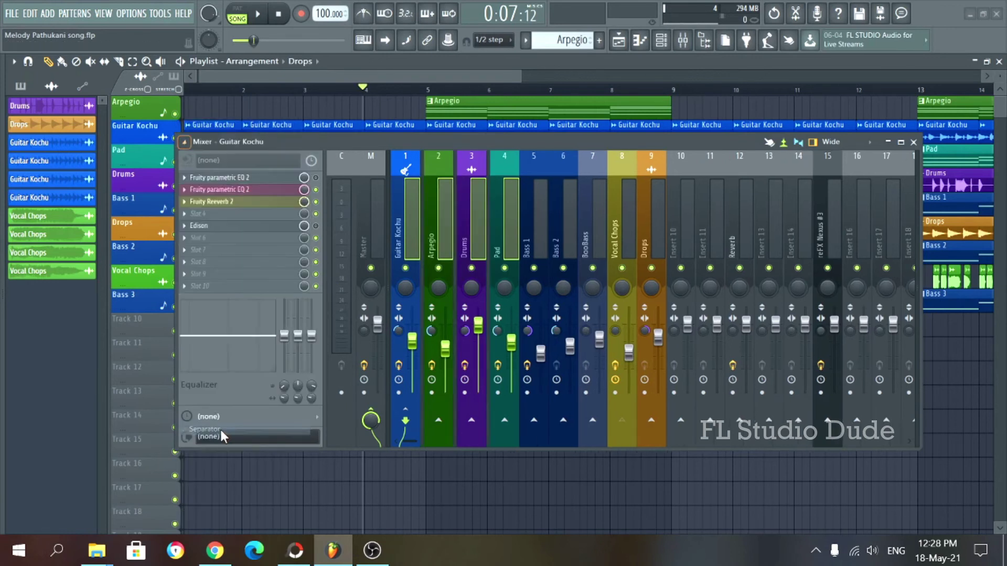
scroll(391, 216, right, 2)
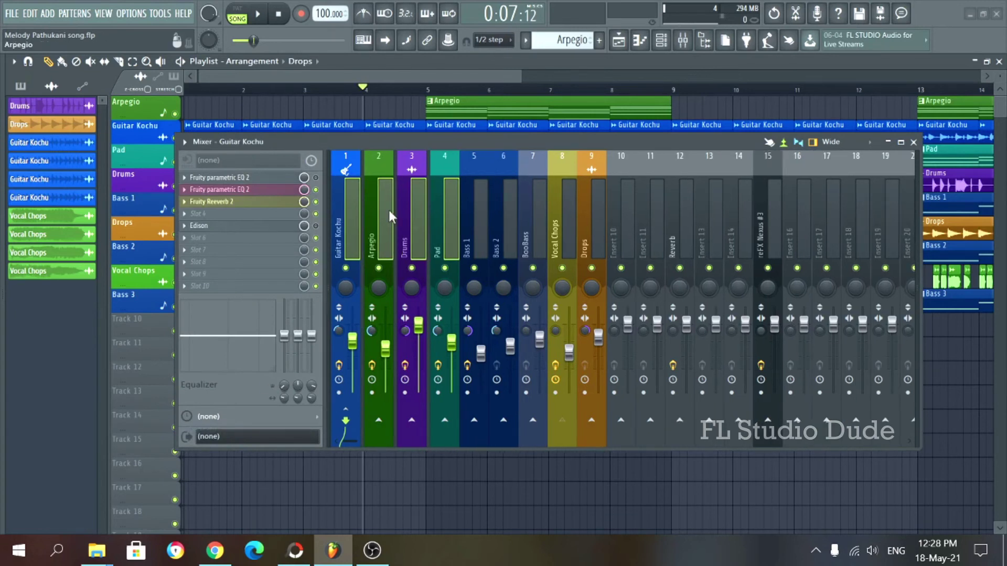
scroll(335, 216, left, 2)
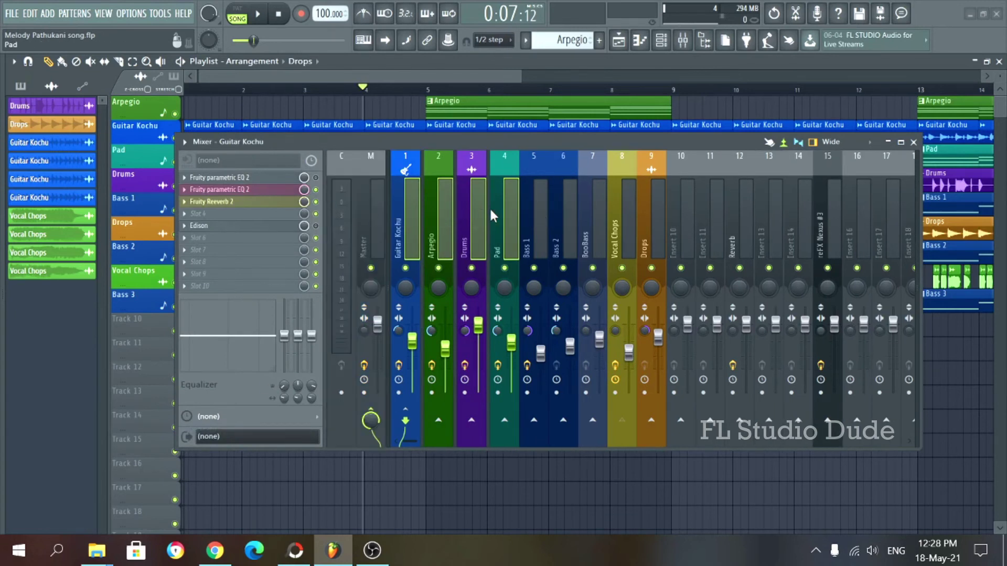
click(506, 193)
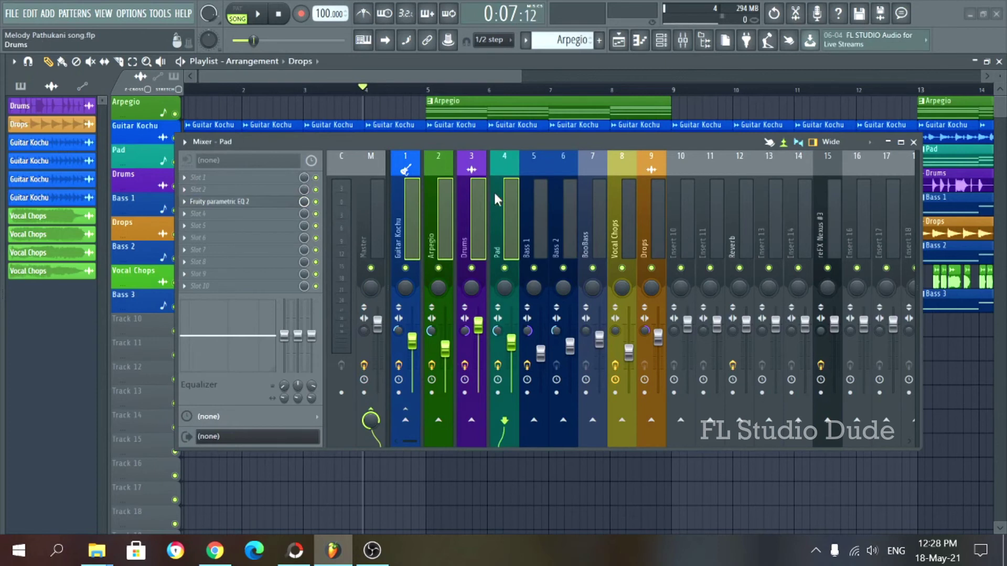
Step: Toggle the separators of the four selected mixer tracks off and on twice to compare the track spacing
right_click(516, 190)
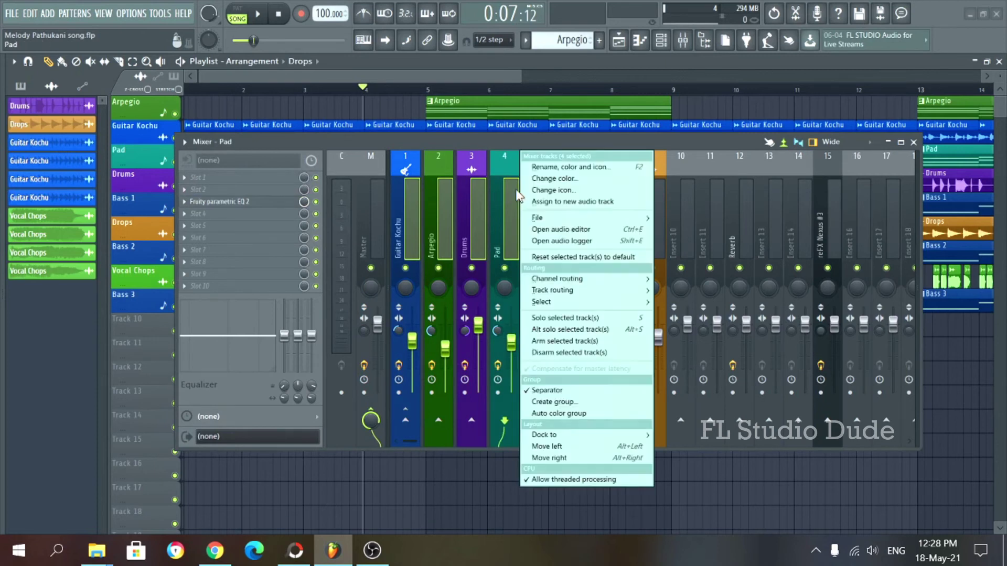
click(556, 389)
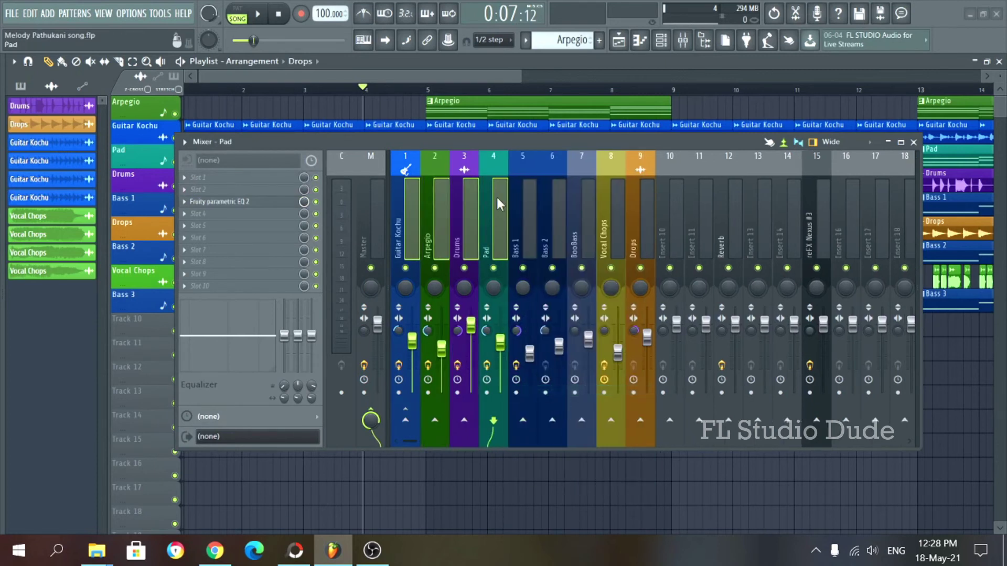
right_click(499, 200)
click(546, 389)
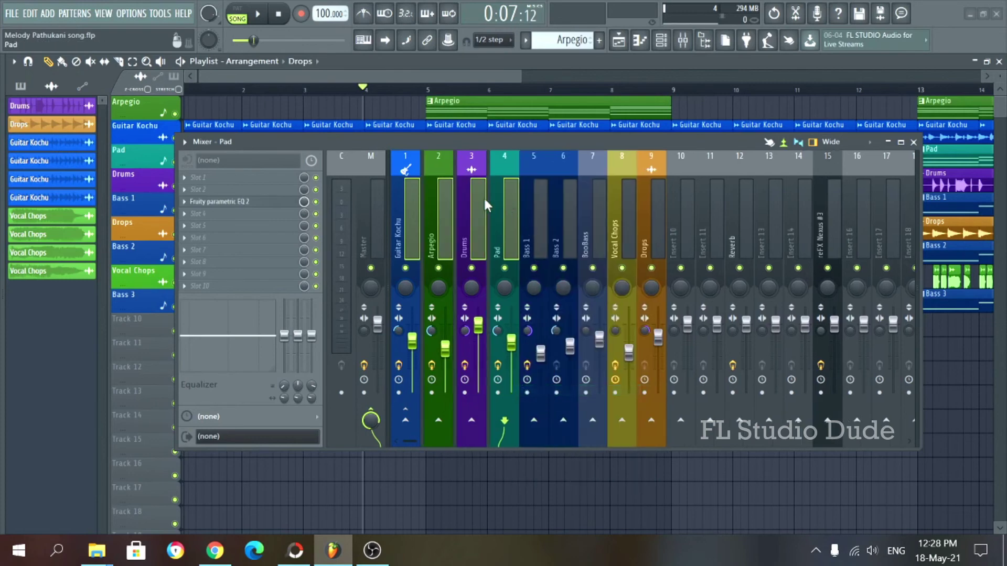
right_click(460, 193)
click(540, 390)
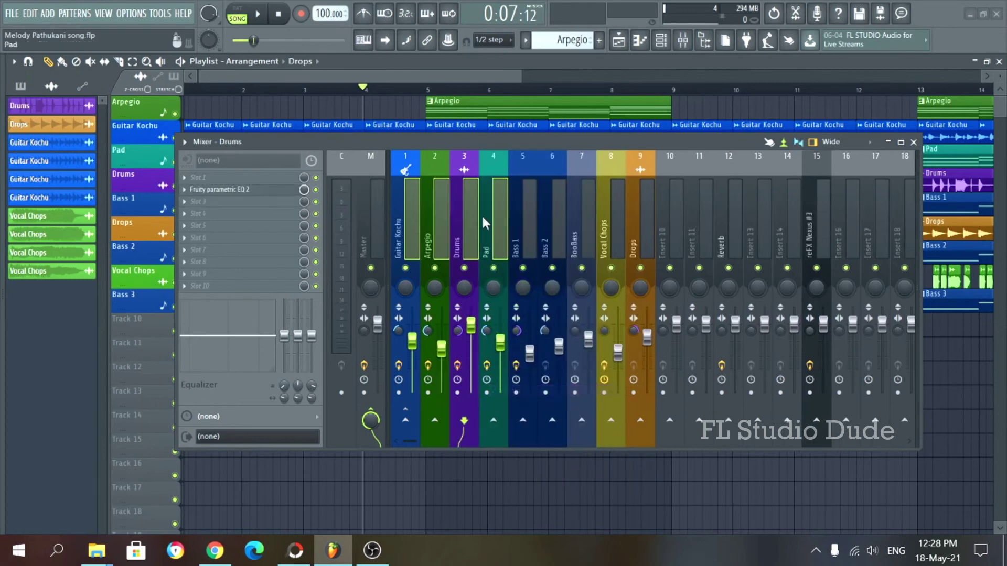
right_click(408, 201)
click(460, 388)
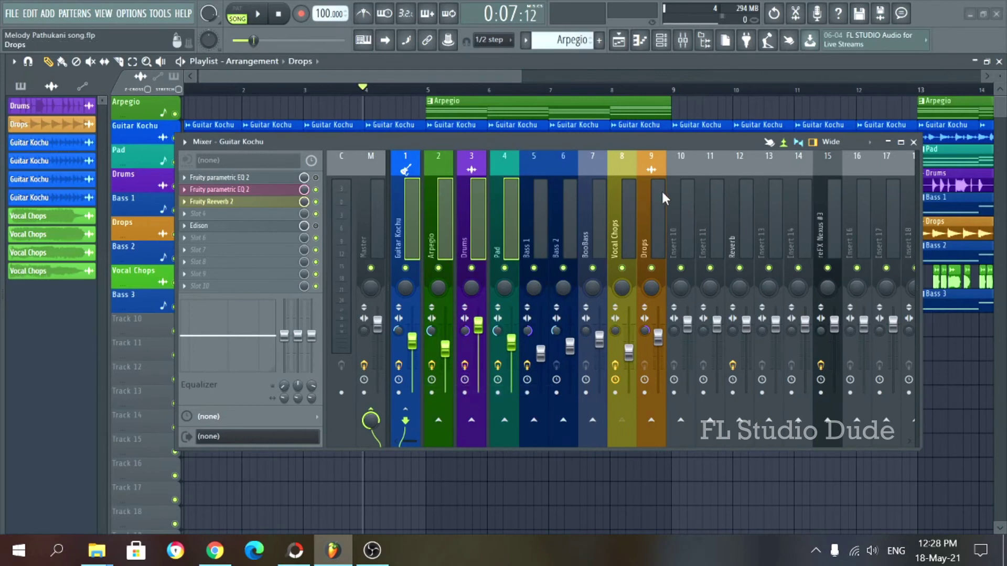
Step: Add separators to the Drops and Insert 10 mixer tracks, switching the Drops separator off and on to compare the spacing
right_click(650, 216)
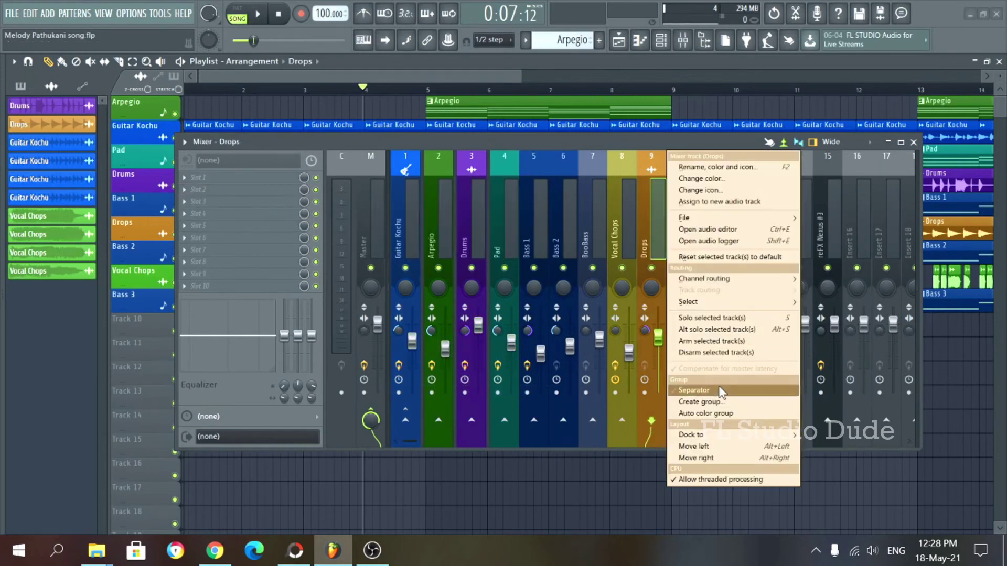
click(715, 389)
right_click(650, 240)
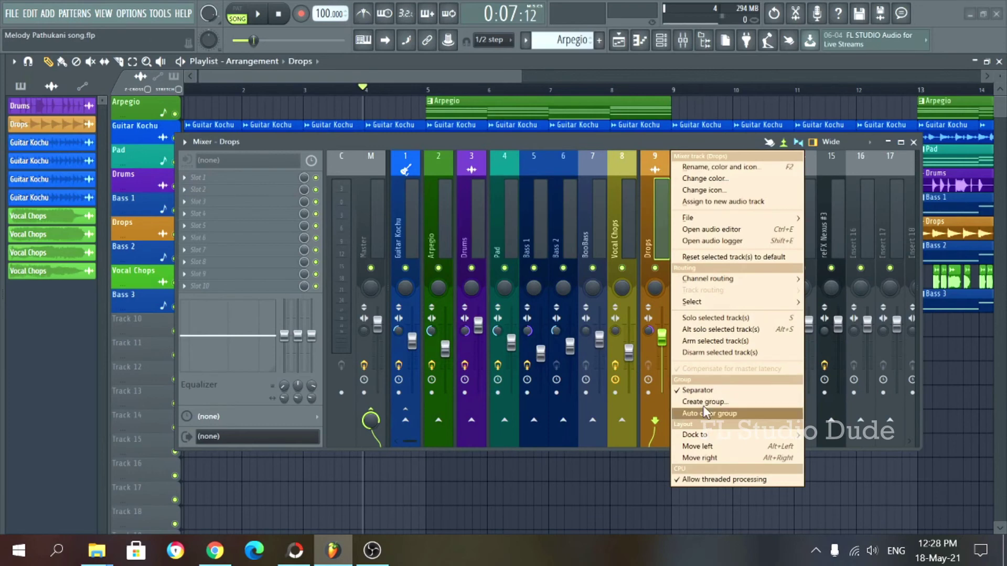
click(706, 391)
right_click(651, 246)
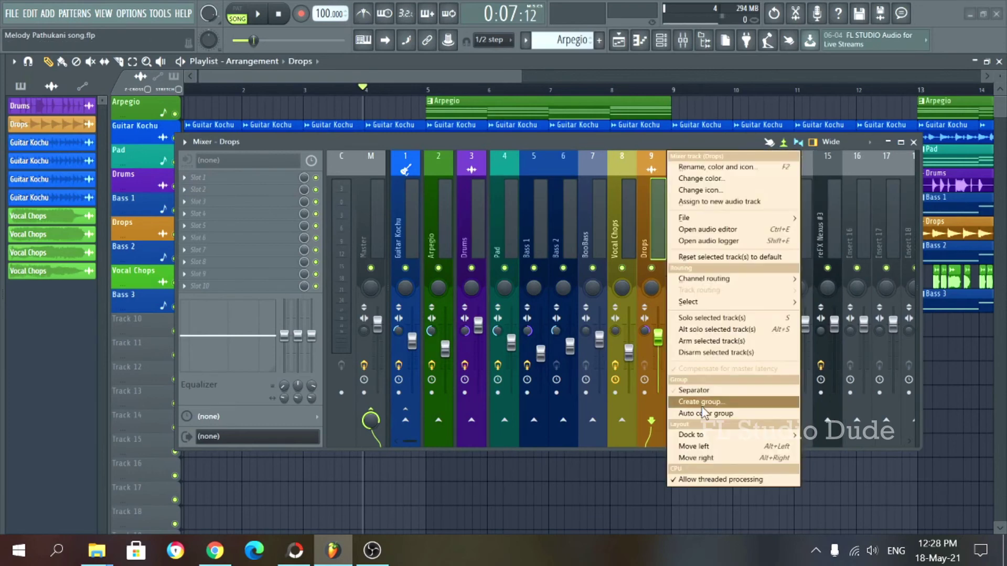
click(697, 389)
right_click(673, 226)
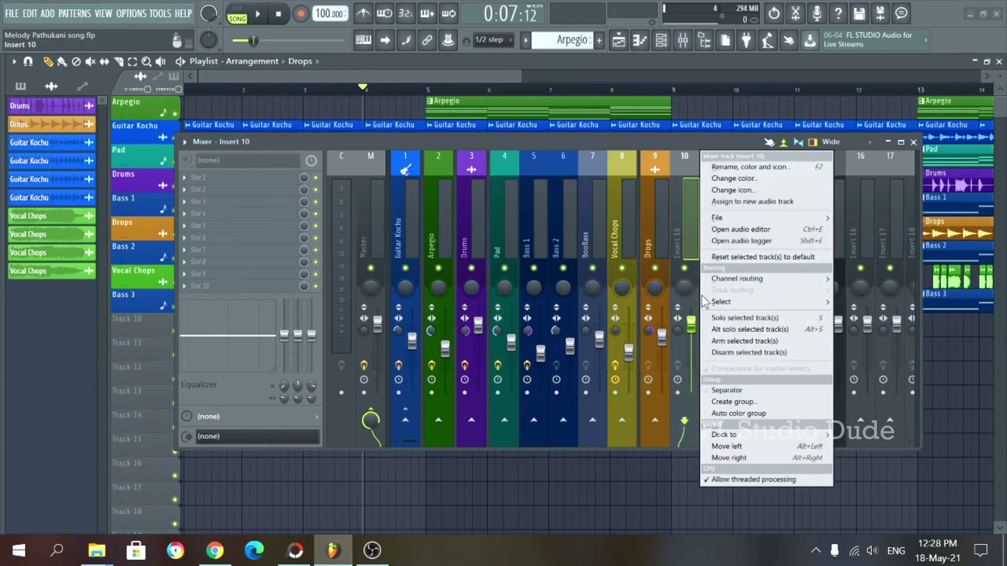
click(713, 389)
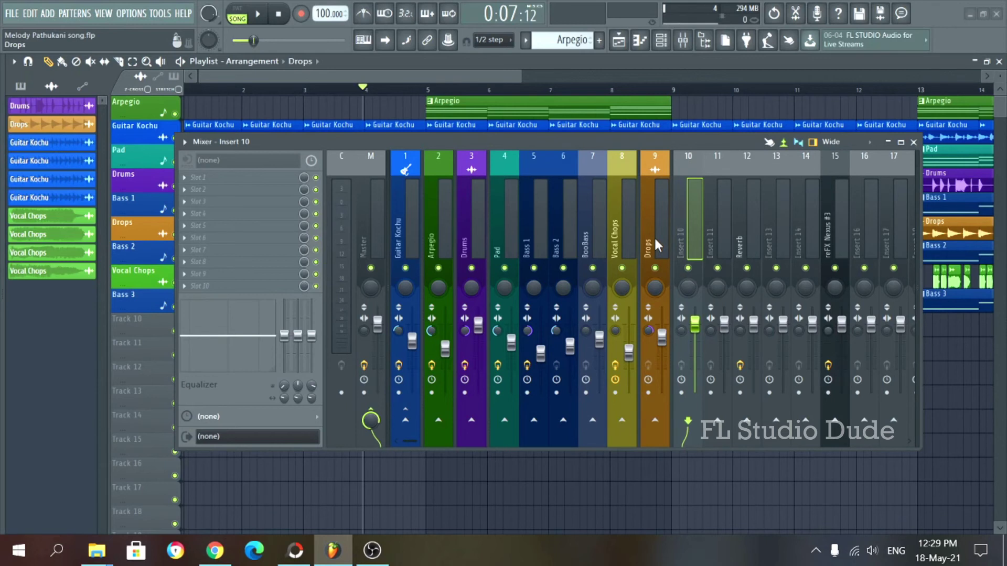
Step: Shift the Mixer window slightly, play the song, switch the waveform view off and on, and stop playback
drag(649, 142, 638, 146)
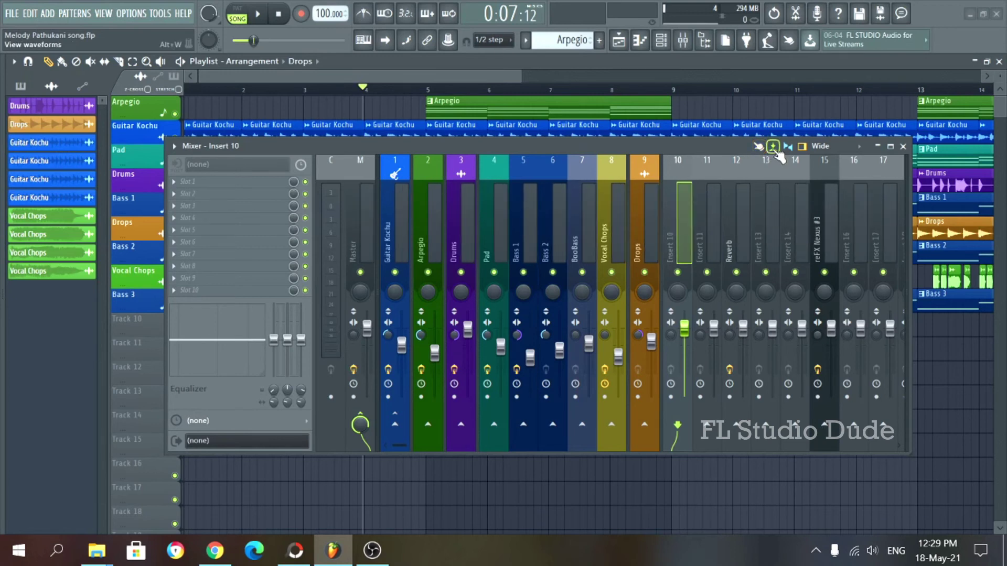
key(space)
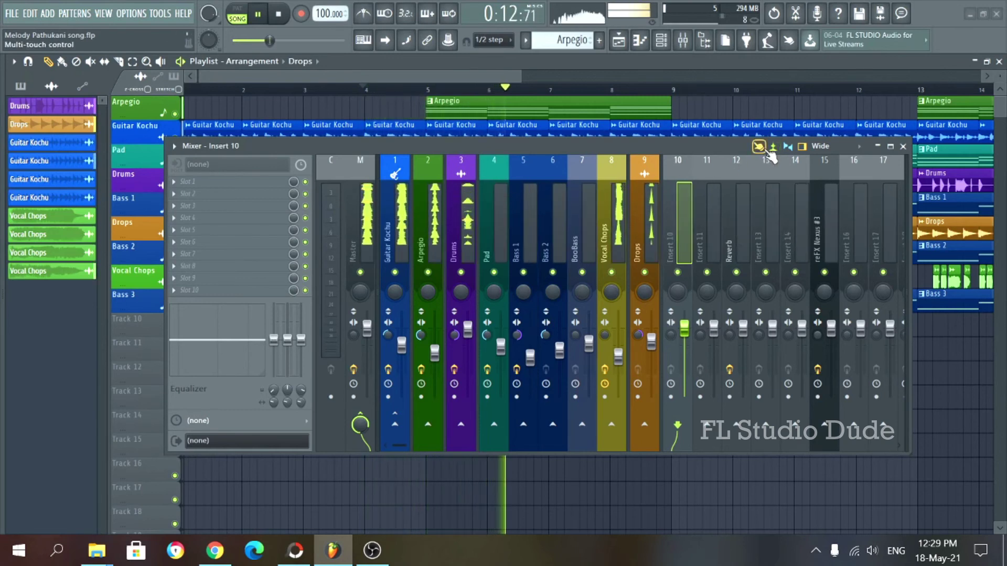
click(774, 148)
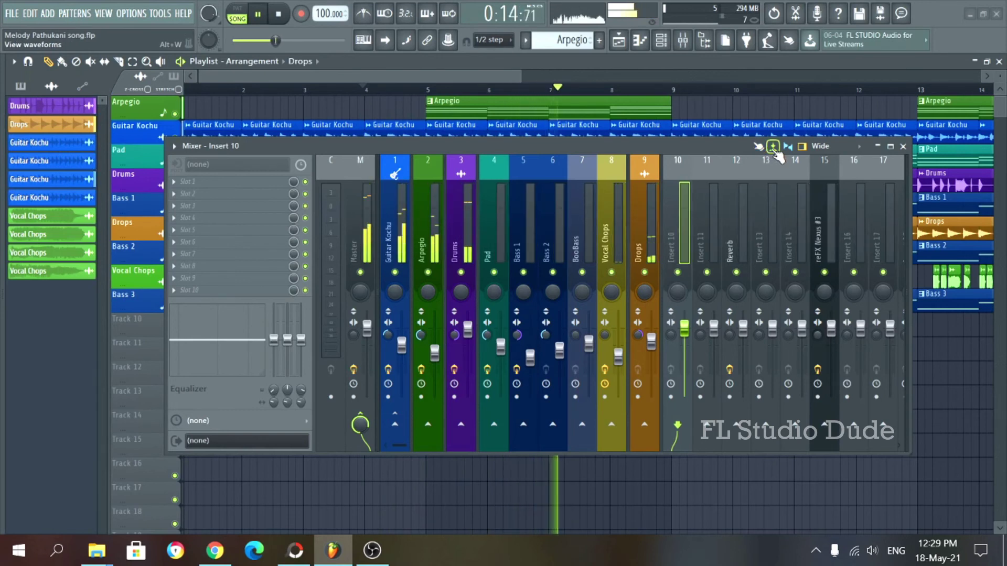
click(774, 149)
key(space)
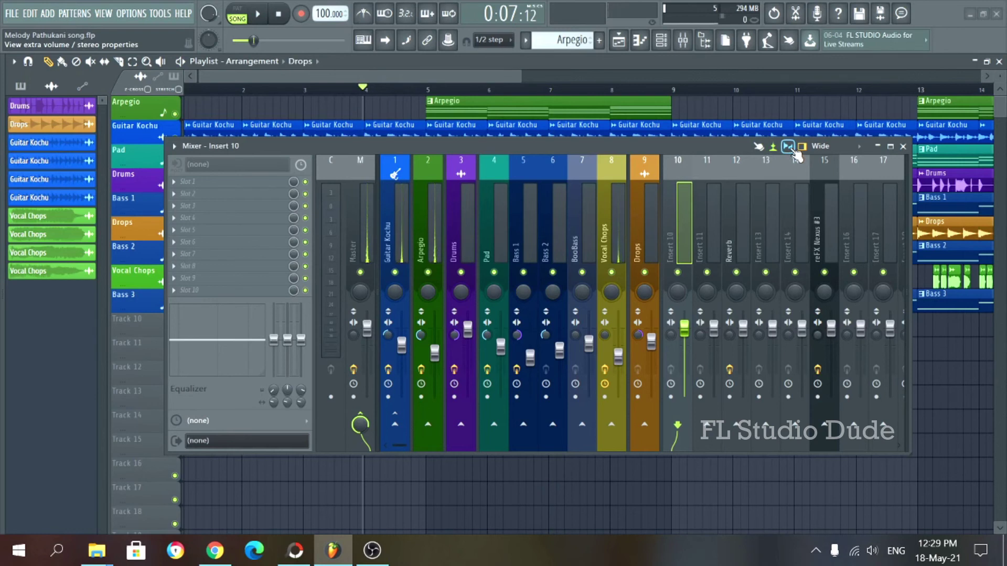
Step: Toggle the mixer's extra volume / stereo properties off and back on twice
click(794, 150)
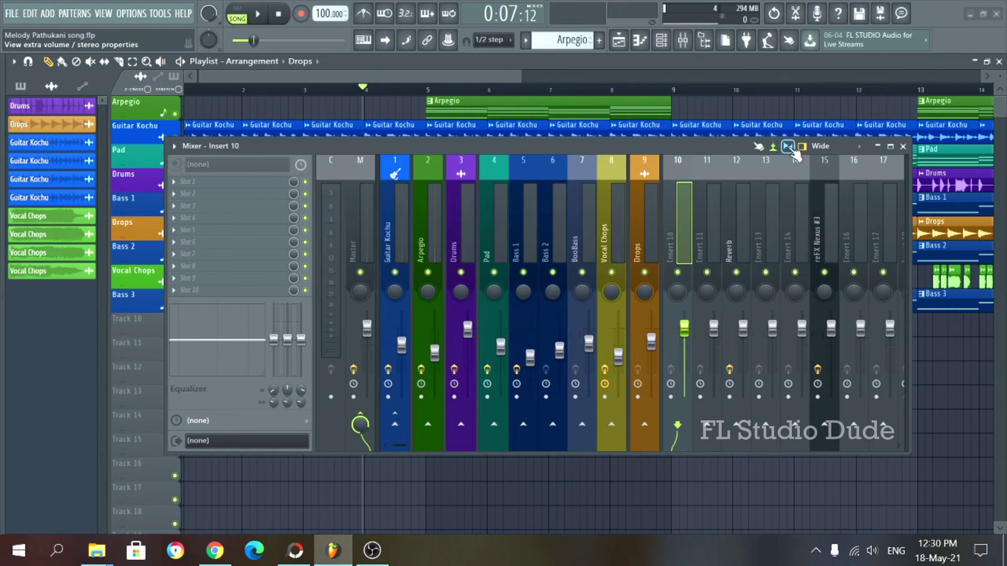
click(795, 151)
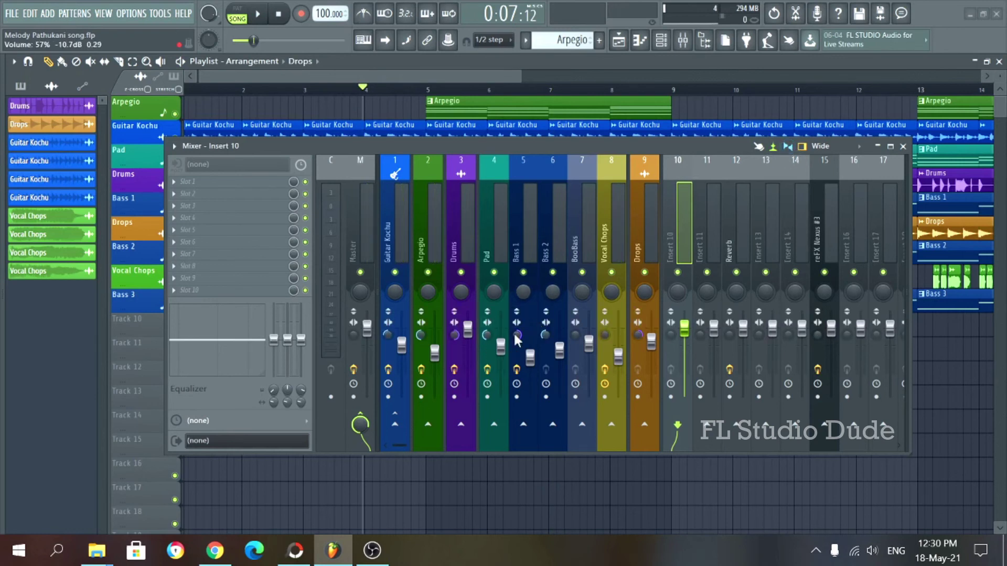
click(795, 151)
click(794, 150)
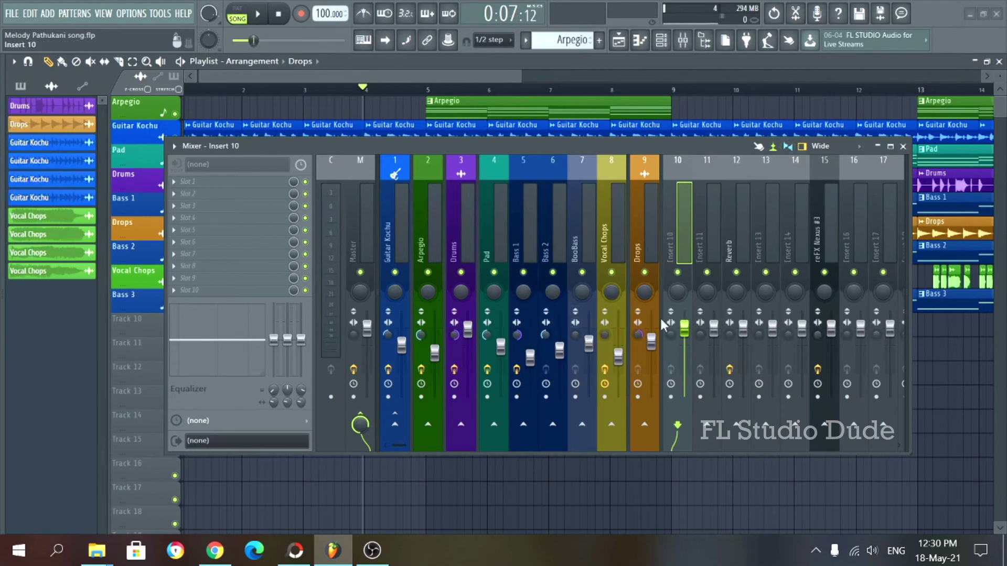
Step: Toggle the mixer's track inspector off and back on twice
click(803, 147)
click(803, 147)
click(803, 148)
click(805, 149)
Step: Try the Compact, Compact 2, Compact alt and Wide 3 mixer layouts and return to Wide
click(831, 151)
click(832, 164)
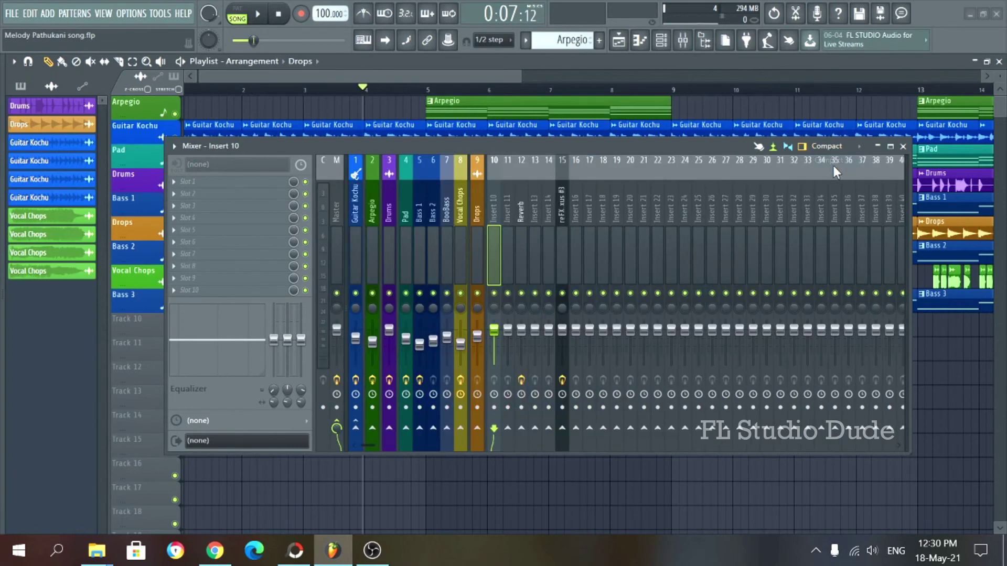
click(826, 145)
click(836, 171)
click(836, 147)
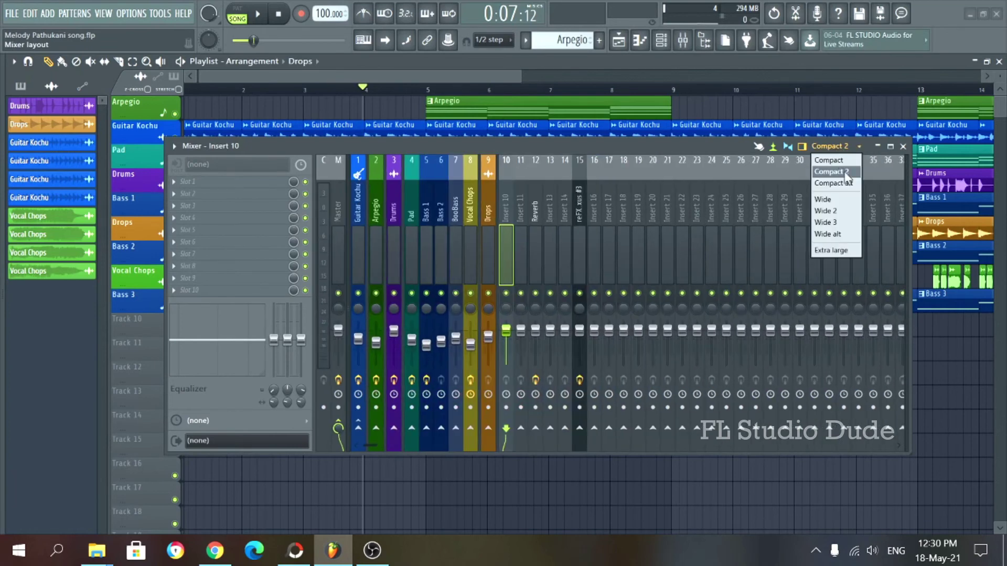
click(842, 183)
click(837, 147)
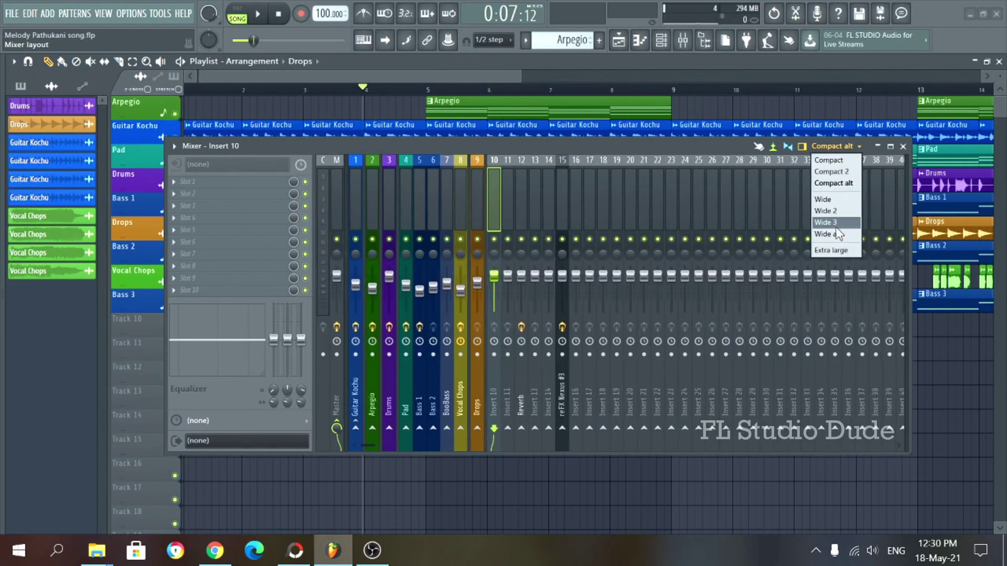
click(825, 223)
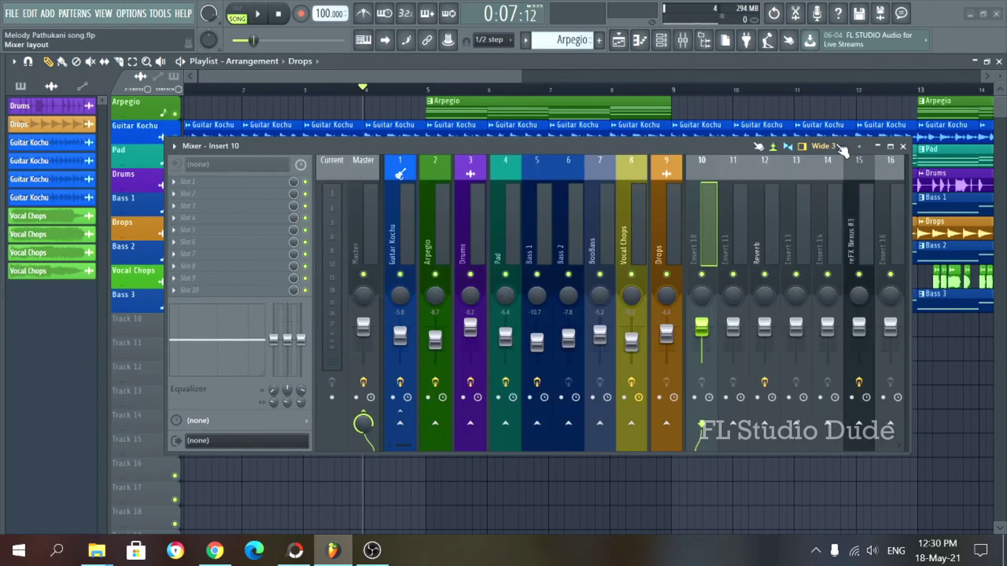
click(837, 148)
click(828, 203)
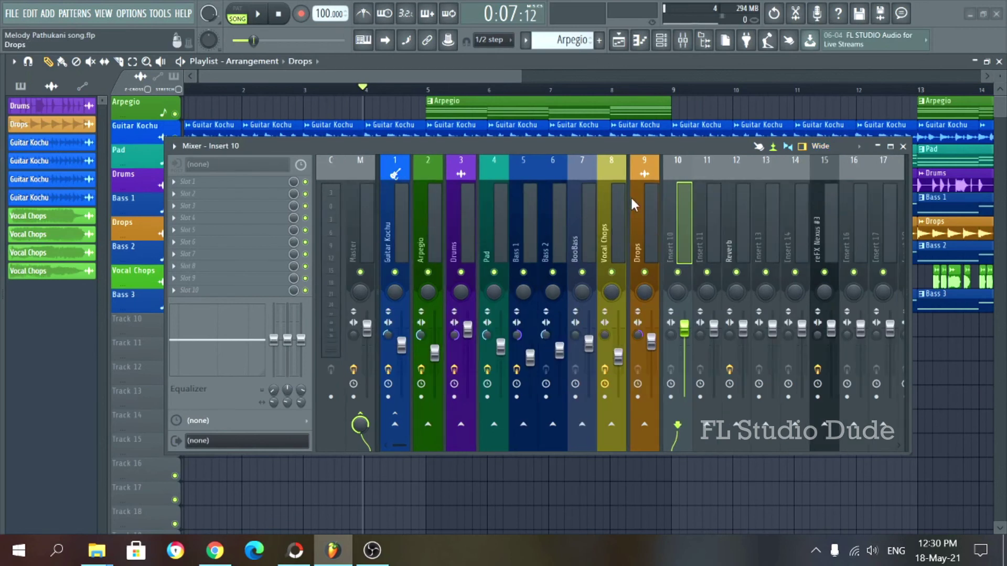
Step: Try the Extra large mixer layout and switch back to Wide
click(859, 147)
click(836, 249)
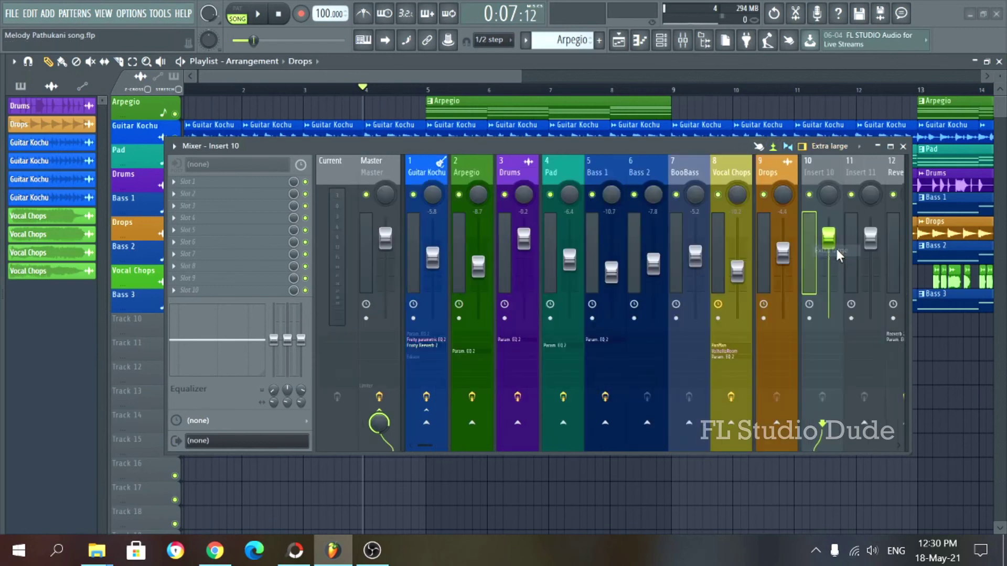
click(829, 148)
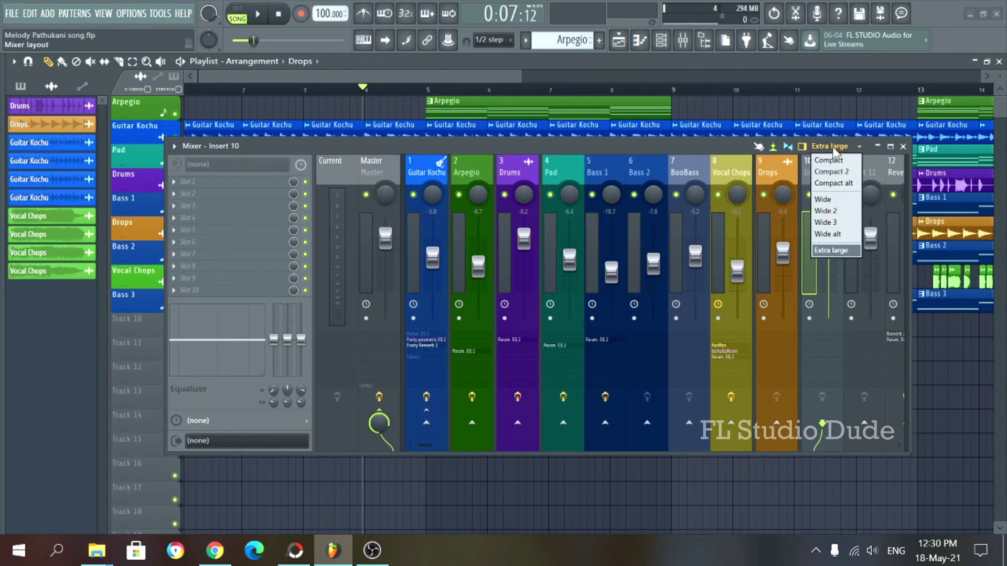
click(822, 200)
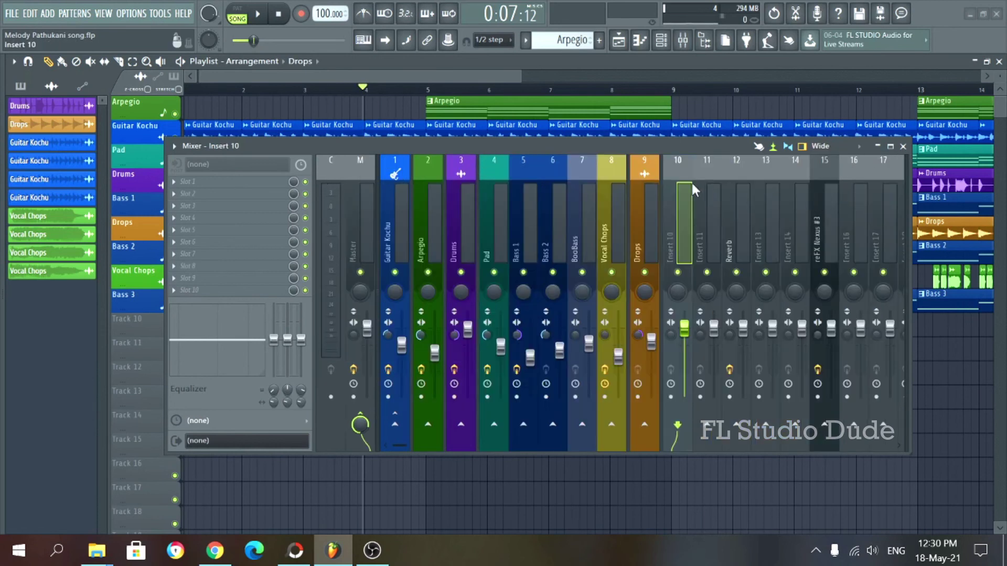
Step: Move the Mixer window slightly lower and start song playback from bar 9 in the playlist
drag(667, 148, 658, 163)
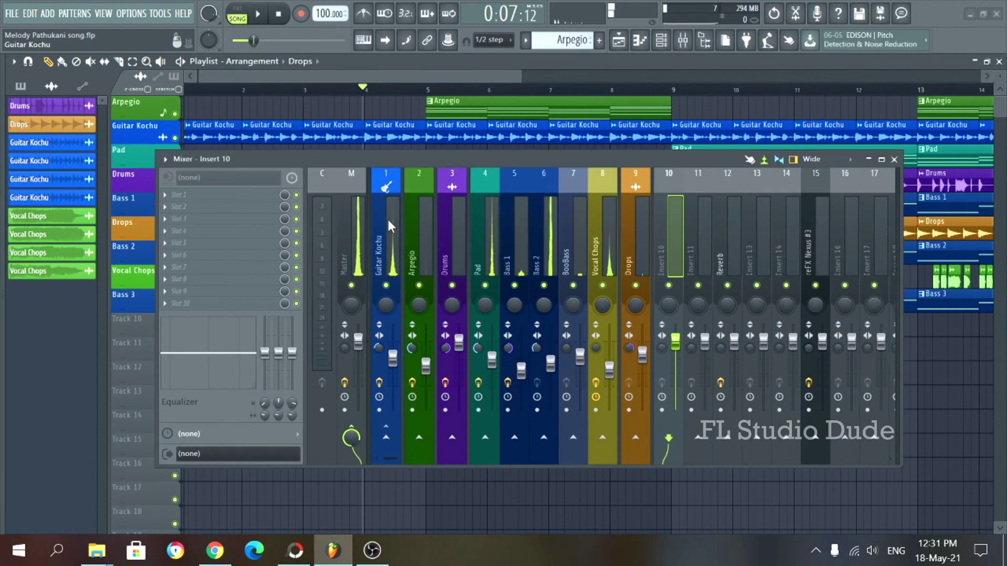
drag(533, 163, 530, 165)
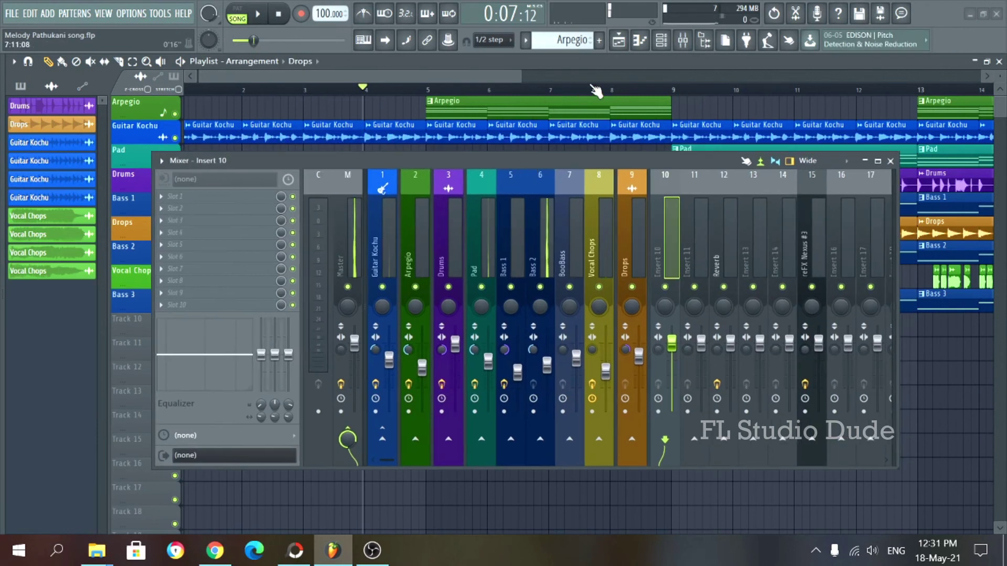
click(667, 90)
drag(671, 91, 678, 93)
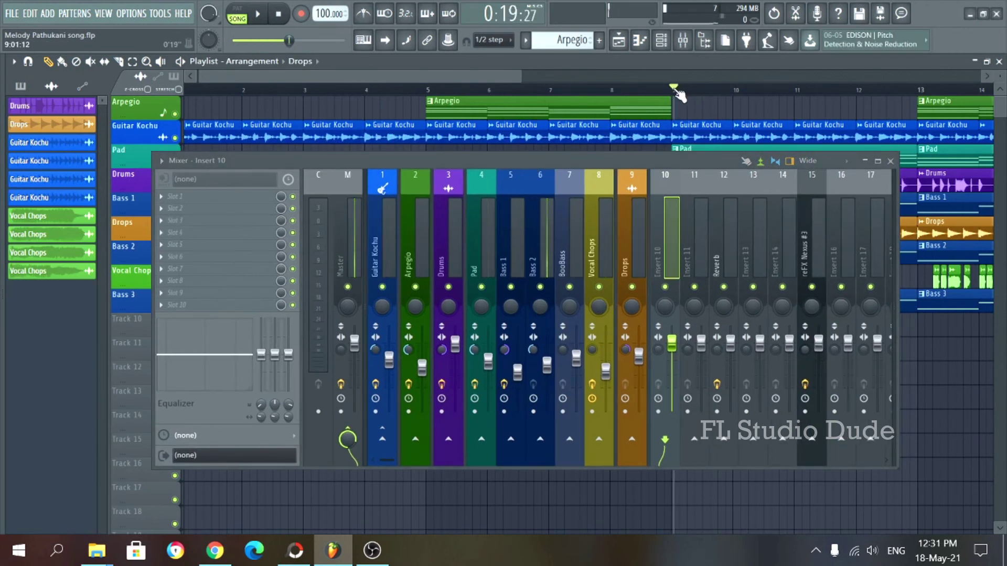
key(space)
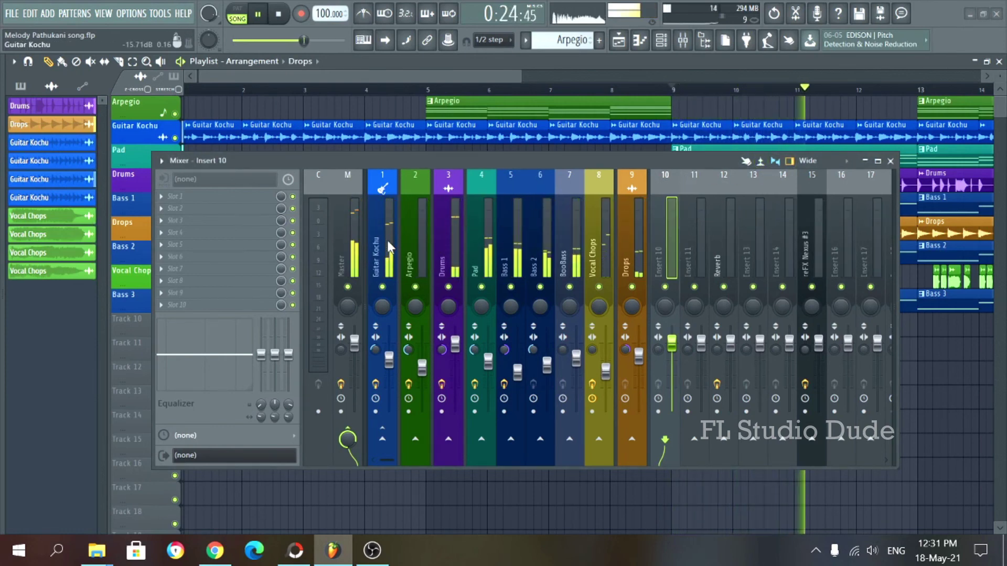
Step: Solo the Guitar Kochu mixer track, and unmute Drums, Pad, Bass 1, Bass 2, BooBass, Vocal Chops, Drops and Arpegio one by one
right_click(382, 287)
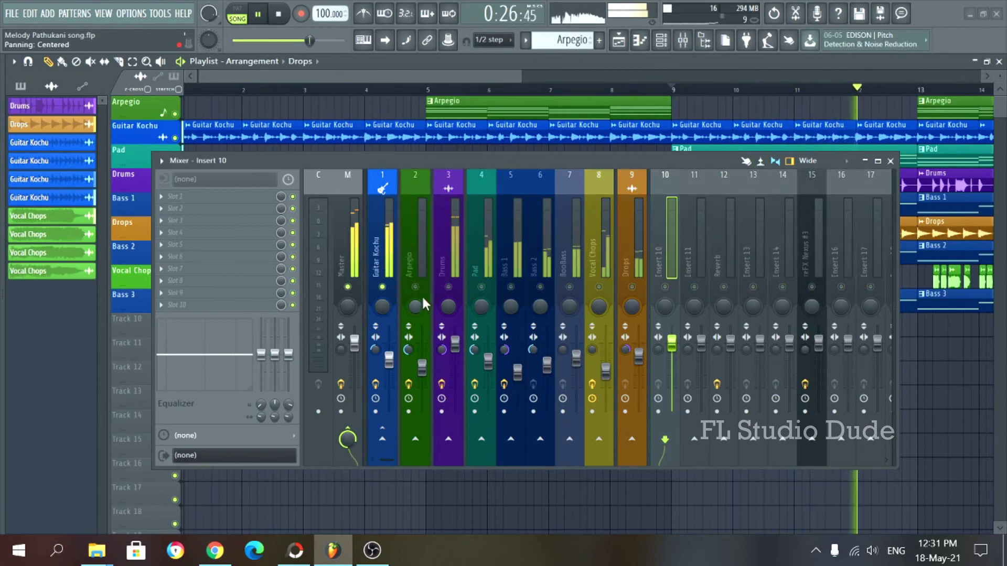
click(448, 287)
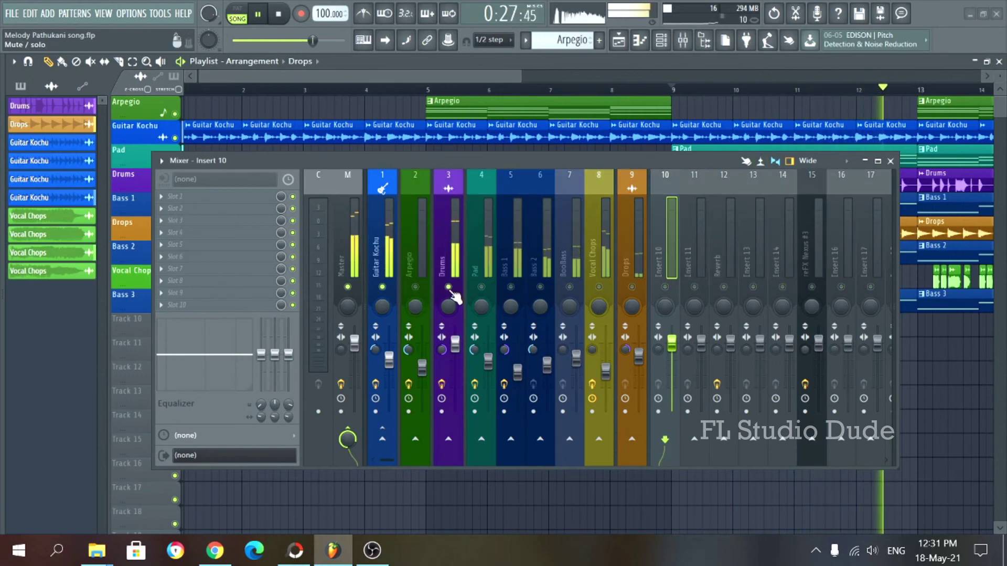
click(481, 287)
click(511, 287)
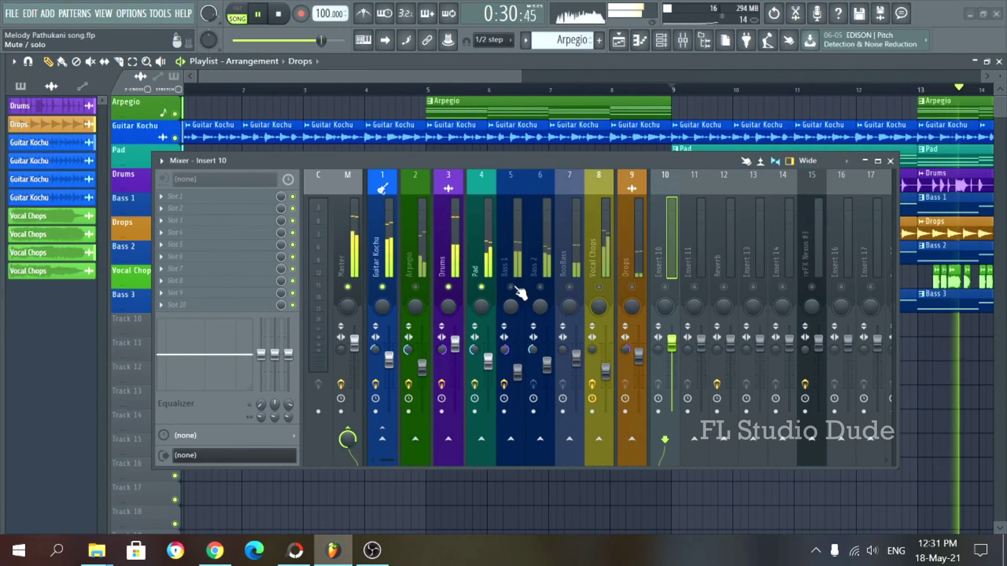
click(540, 287)
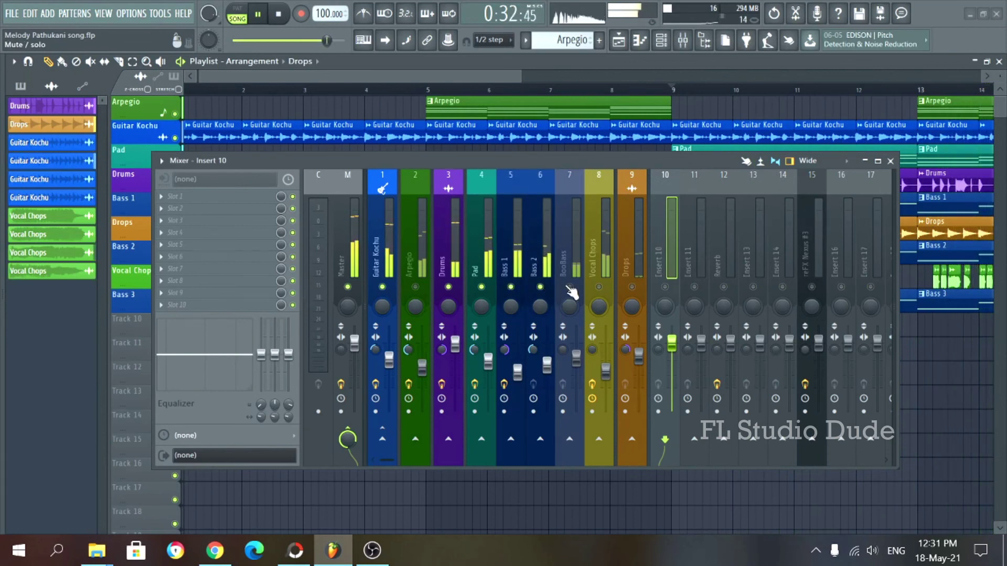
click(569, 287)
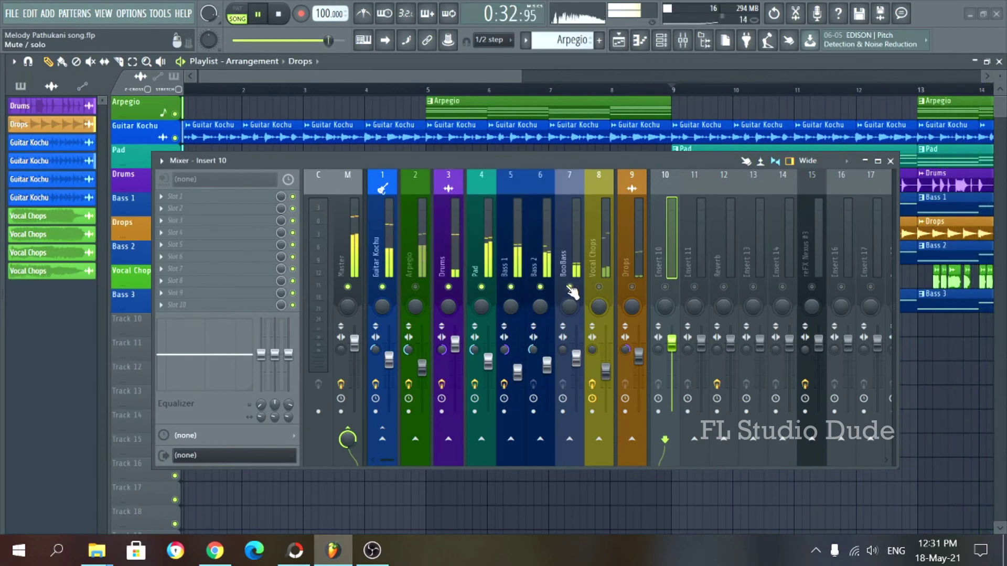
click(599, 286)
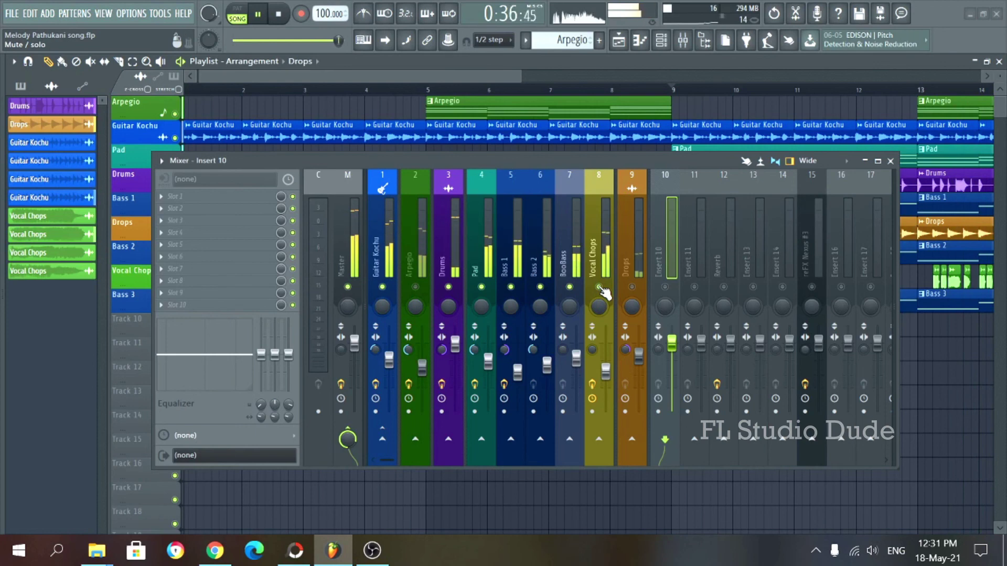
click(632, 287)
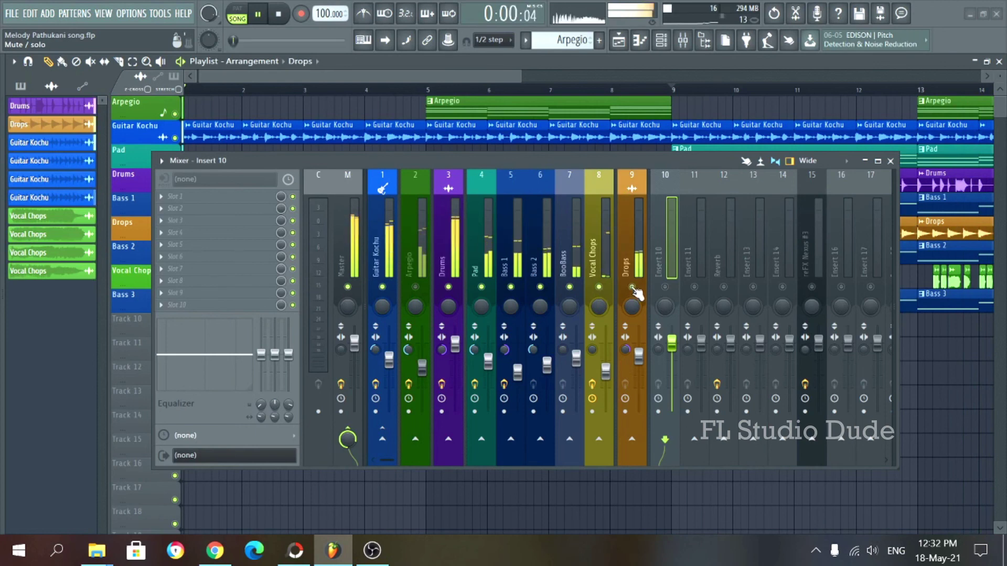
click(415, 286)
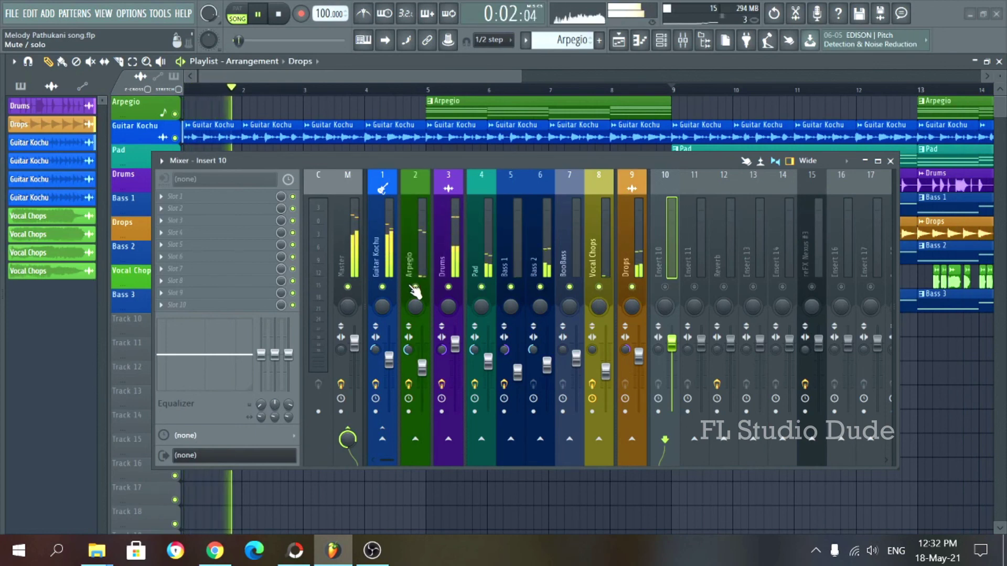
Step: Solo the Arpegio, Drums, Pad and Bass 1 mixer tracks in turn during playback
right_click(415, 286)
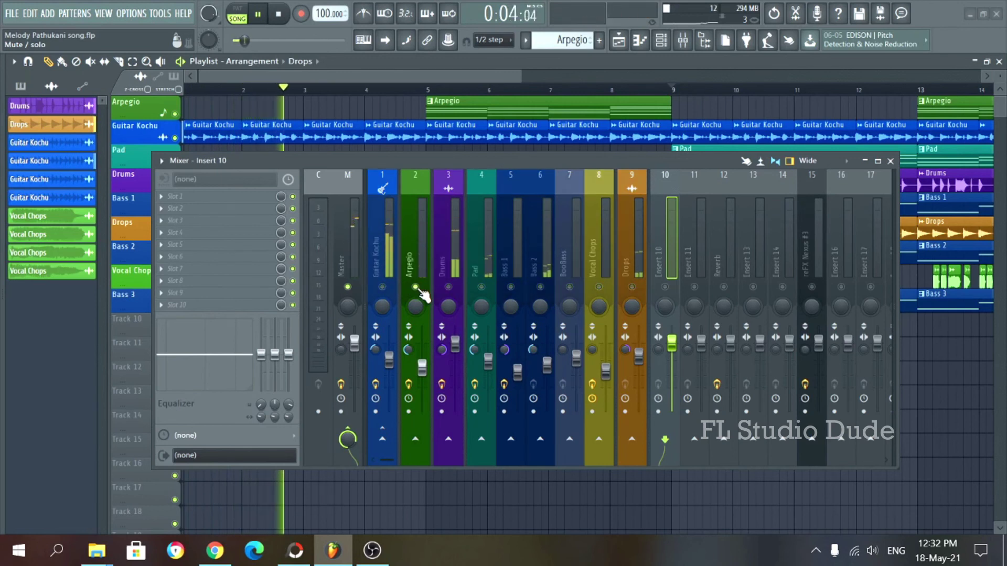
right_click(448, 287)
right_click(482, 287)
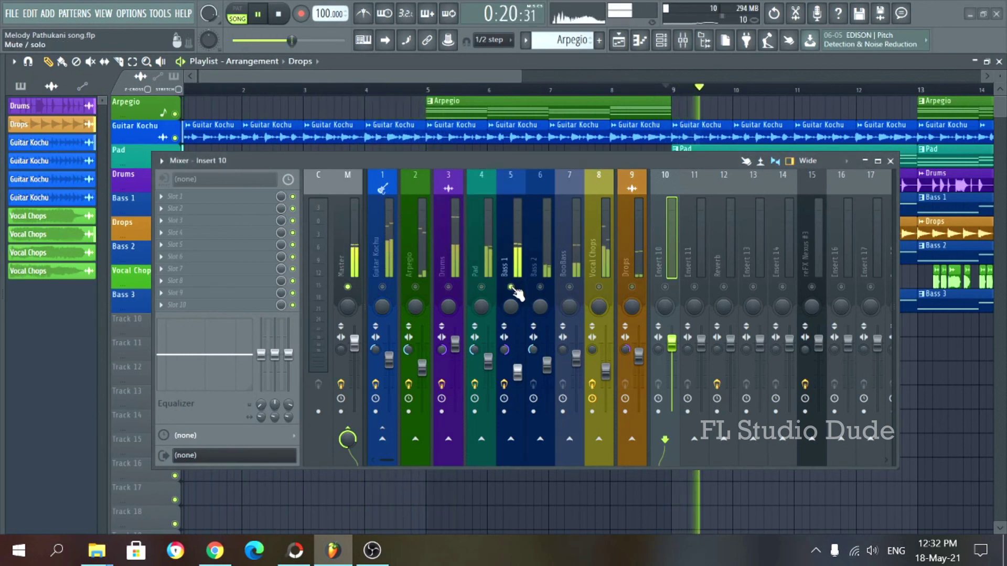
Step: Stop playback with Bass 1 selected, and restart it with the Bass 2 mixer track selected and soloed
click(513, 220)
key(space)
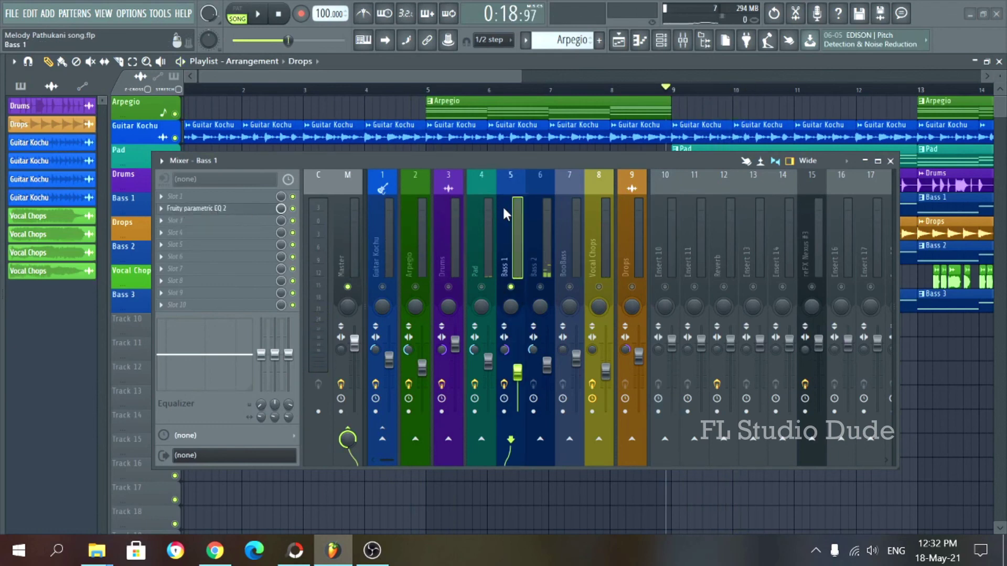
click(540, 220)
key(space)
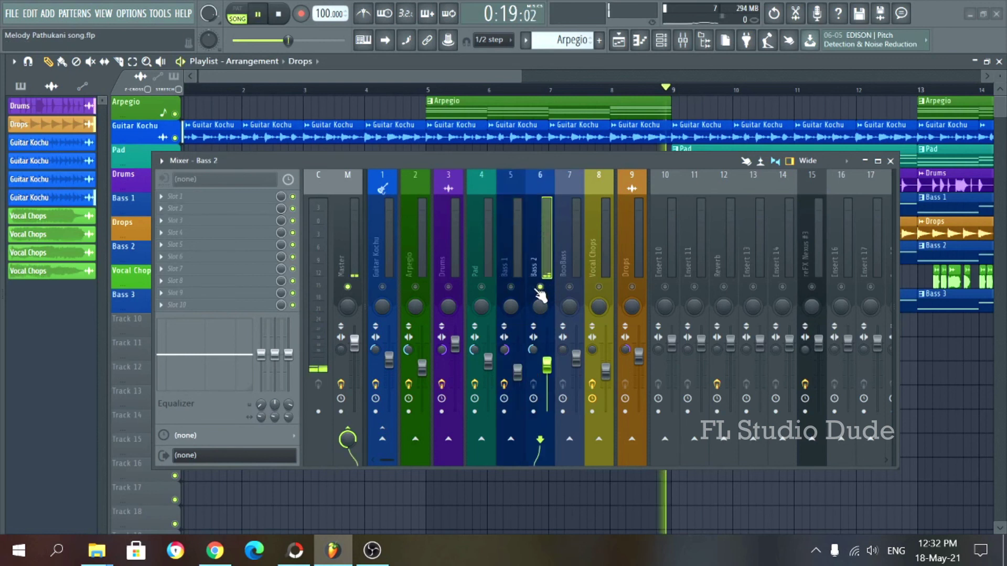
key(space)
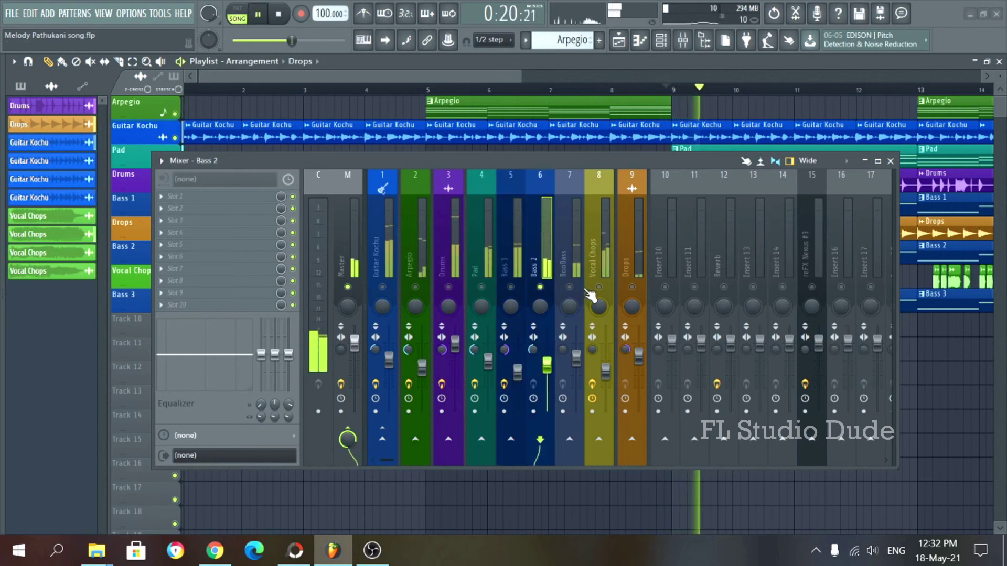
Step: Select the BooBass mixer track, turn its solo off to restore all muted tracks, and stop playback
click(568, 266)
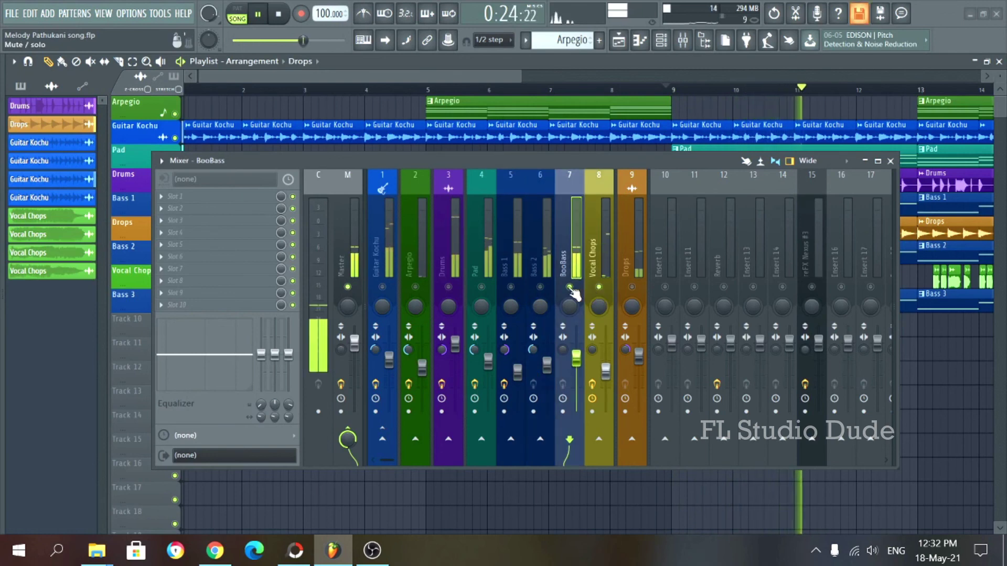
right_click(569, 287)
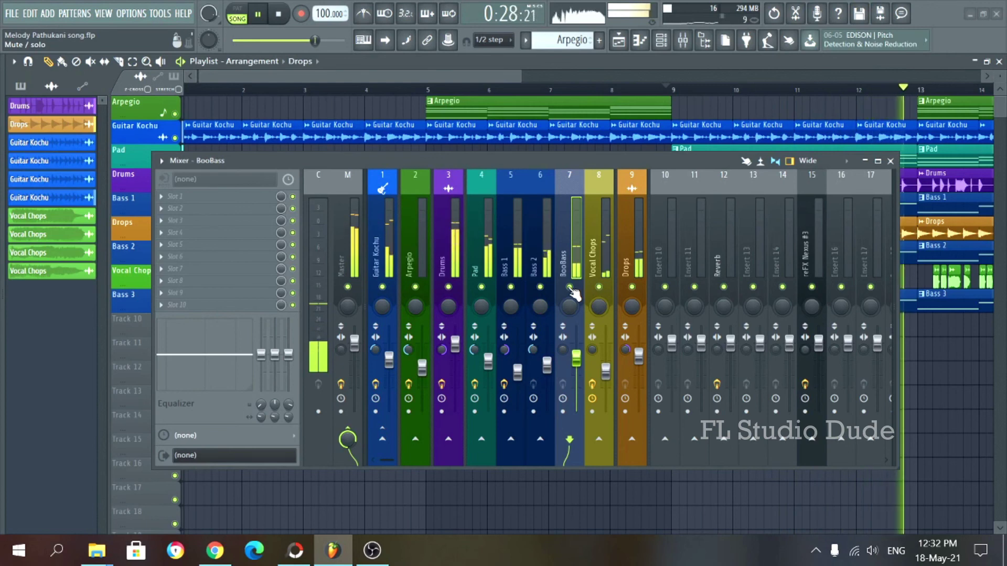
key(space)
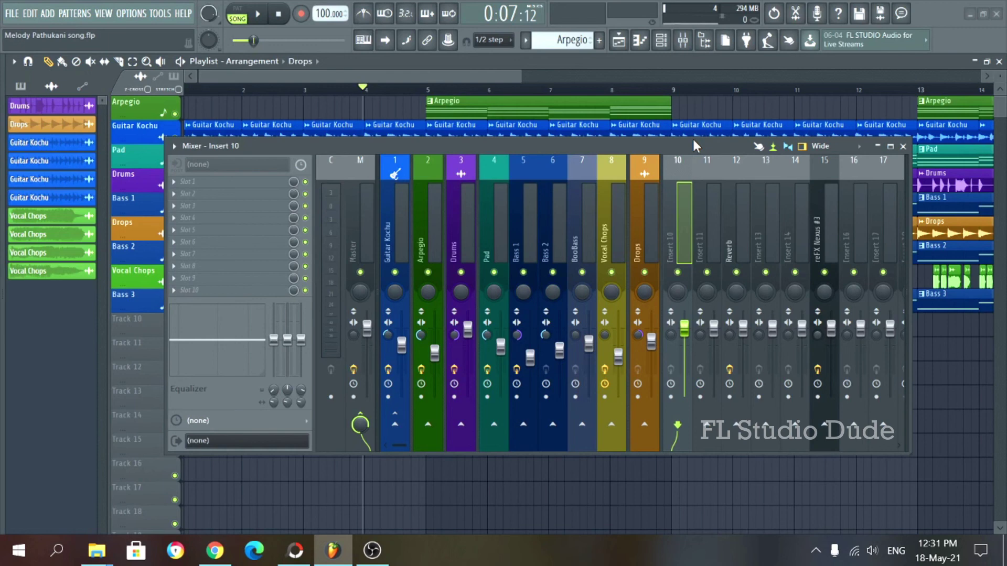
Step: Play the song from bar 4 while moving the Mixer window lower over the playlist, and stop playback
key(space)
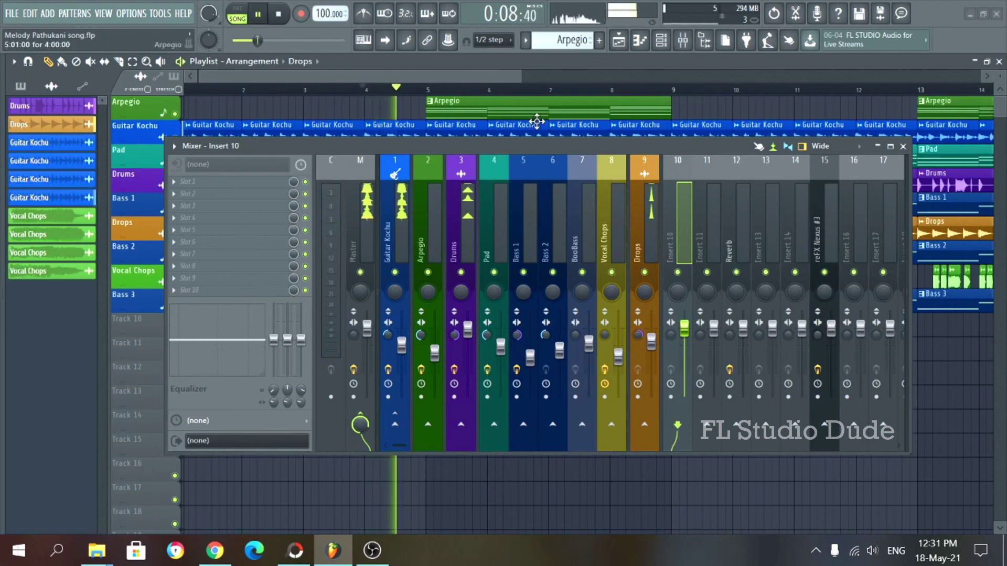
drag(508, 144, 529, 164)
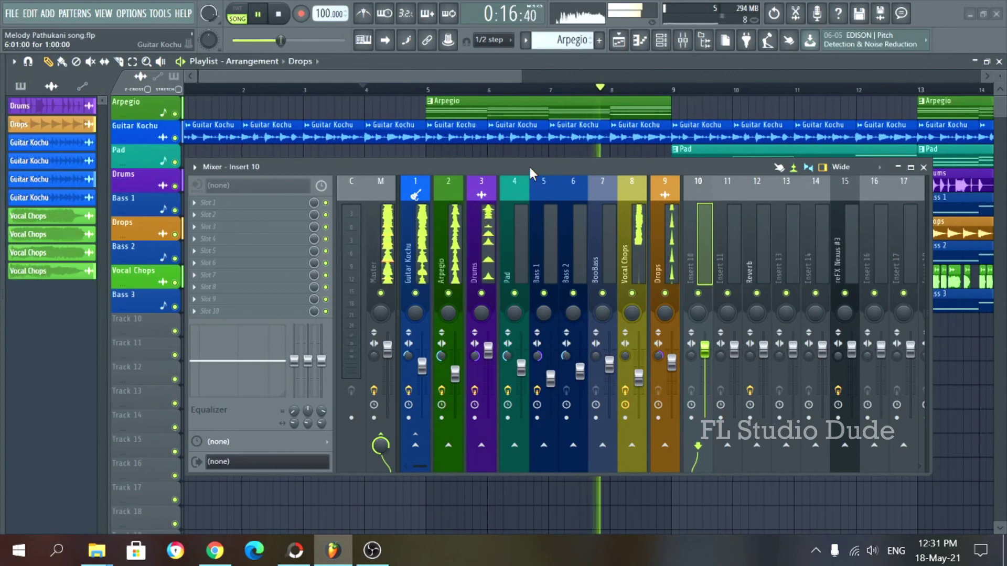
drag(668, 167, 628, 184)
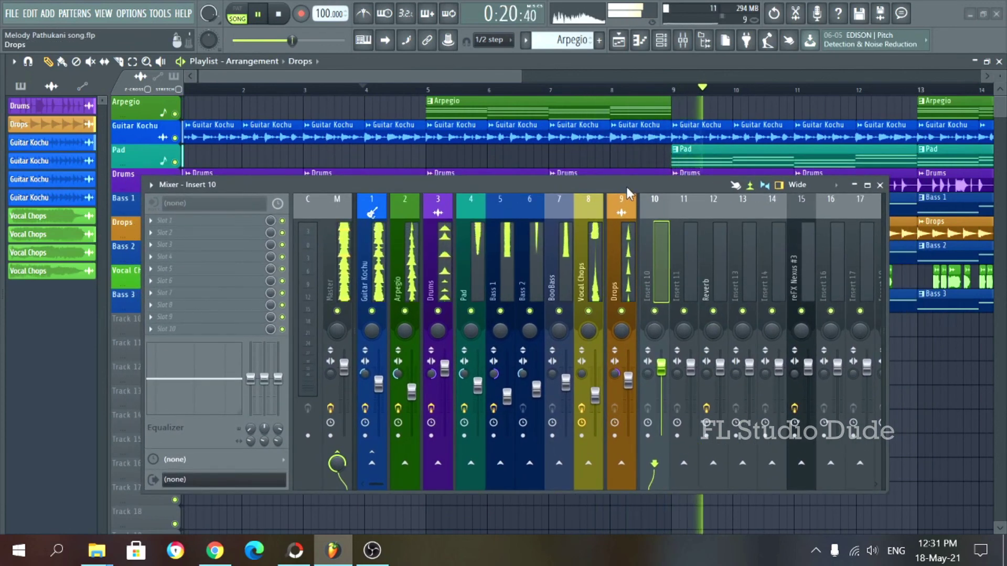
key(space)
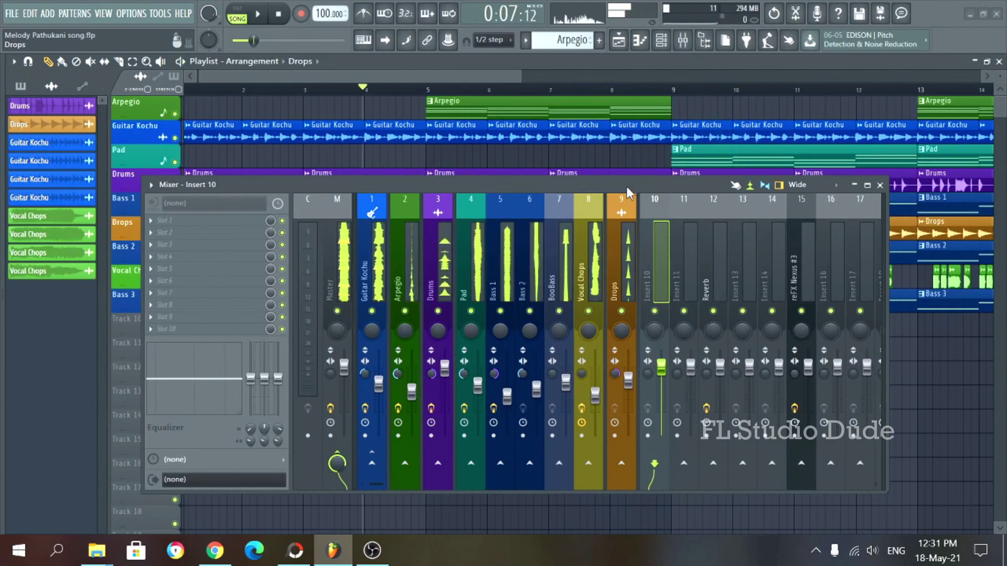